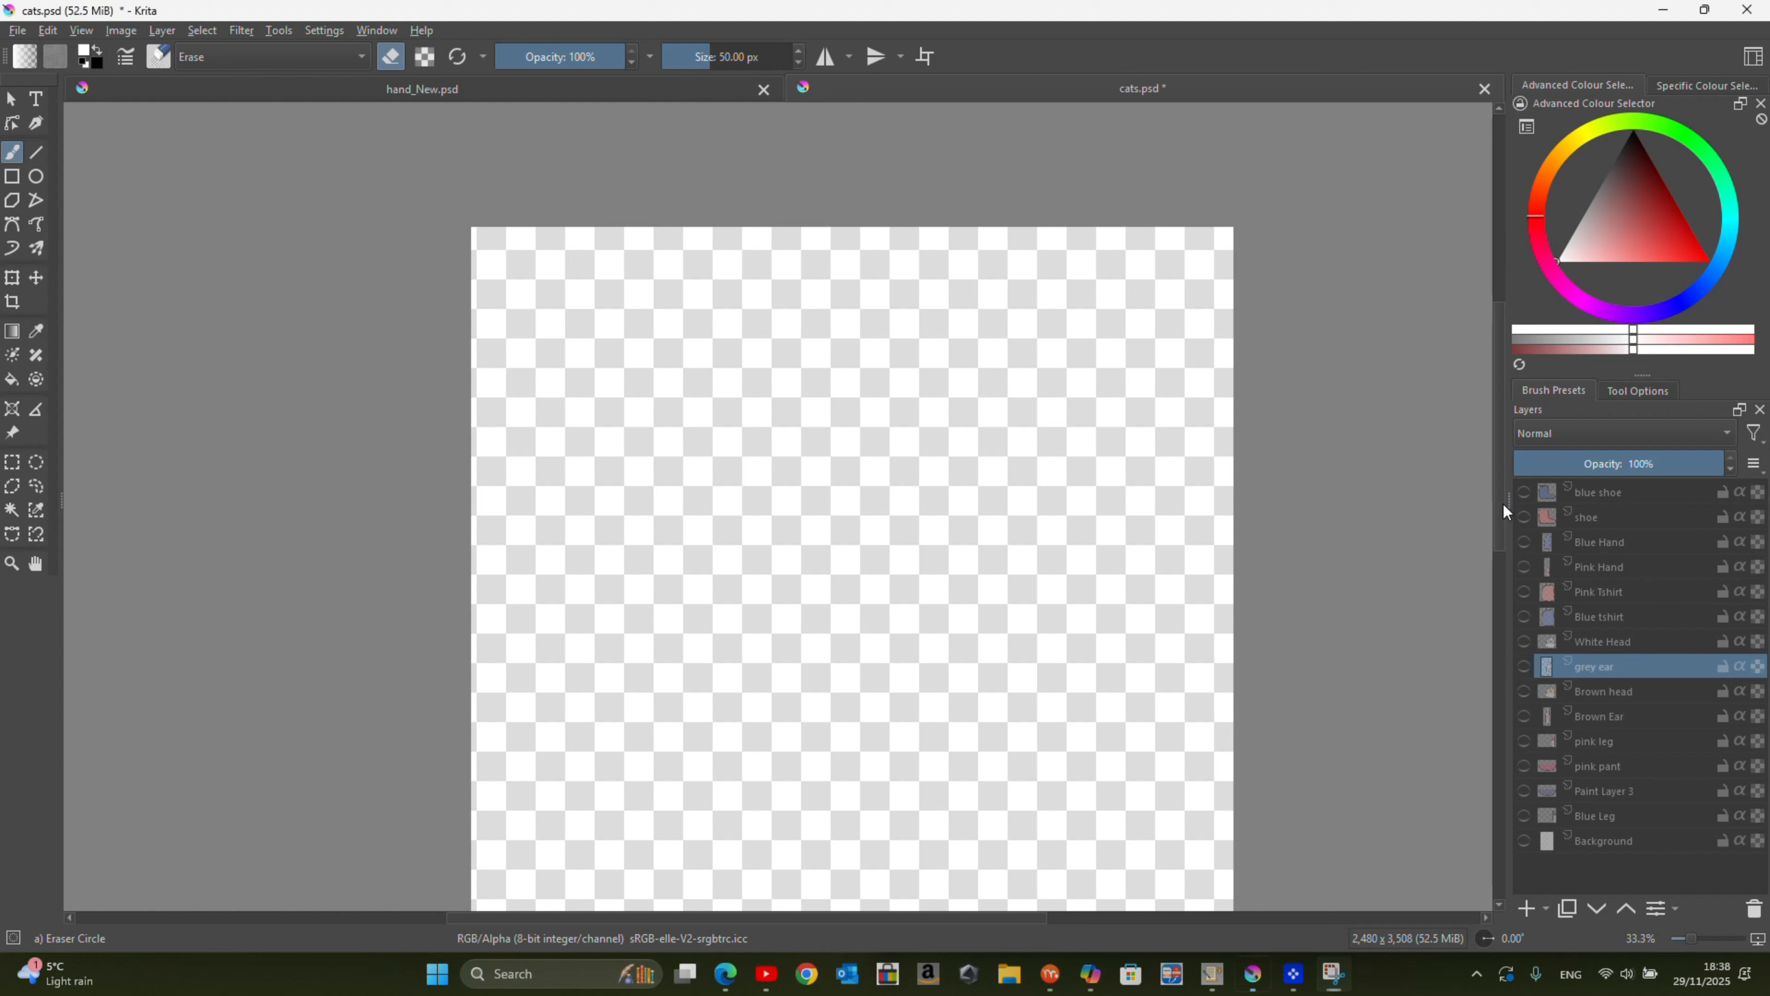
Step: Make every layer of cats.psd visible, from blue shoe down to Background, and view the whole page
left_click(1526, 501)
left_click(1525, 517)
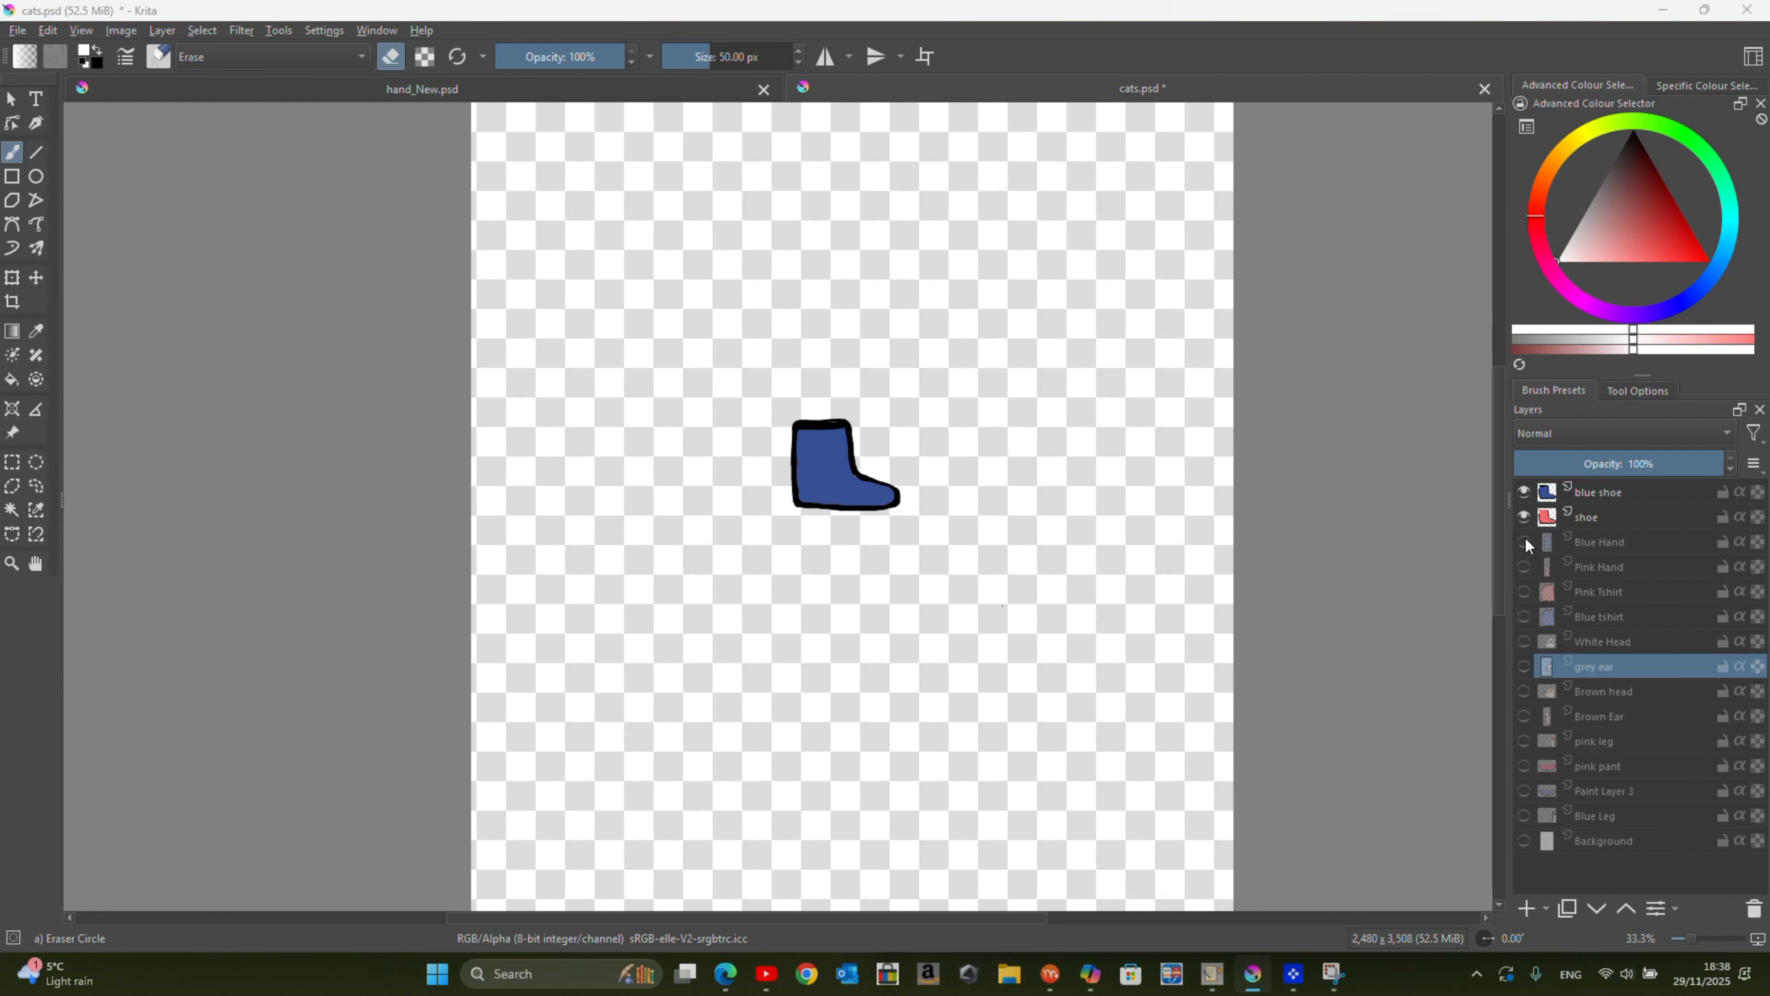
left_click(1524, 542)
left_click(1523, 591)
left_click(1525, 566)
left_click(1524, 616)
left_click(1524, 641)
left_click(1524, 666)
left_click(1524, 691)
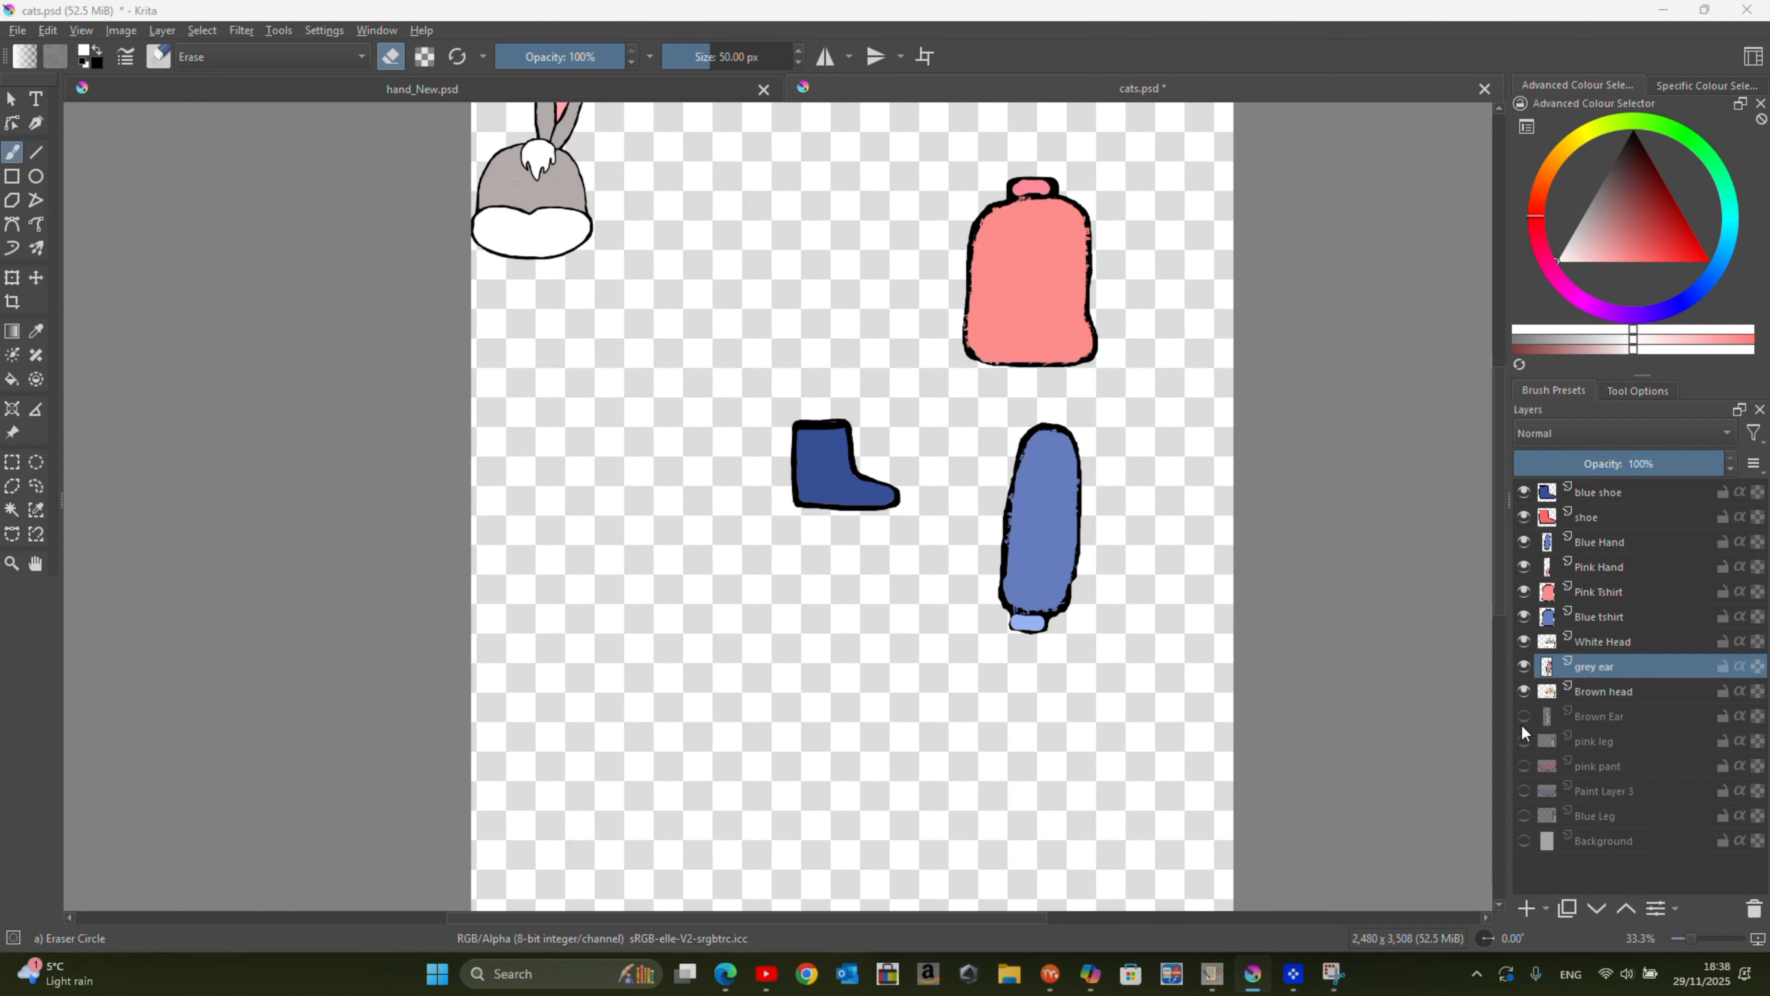
left_click(1524, 716)
left_click(1524, 741)
left_click(1524, 766)
left_click(1523, 791)
left_click(1523, 815)
left_click(1524, 840)
scroll(927, 509, "down", 2)
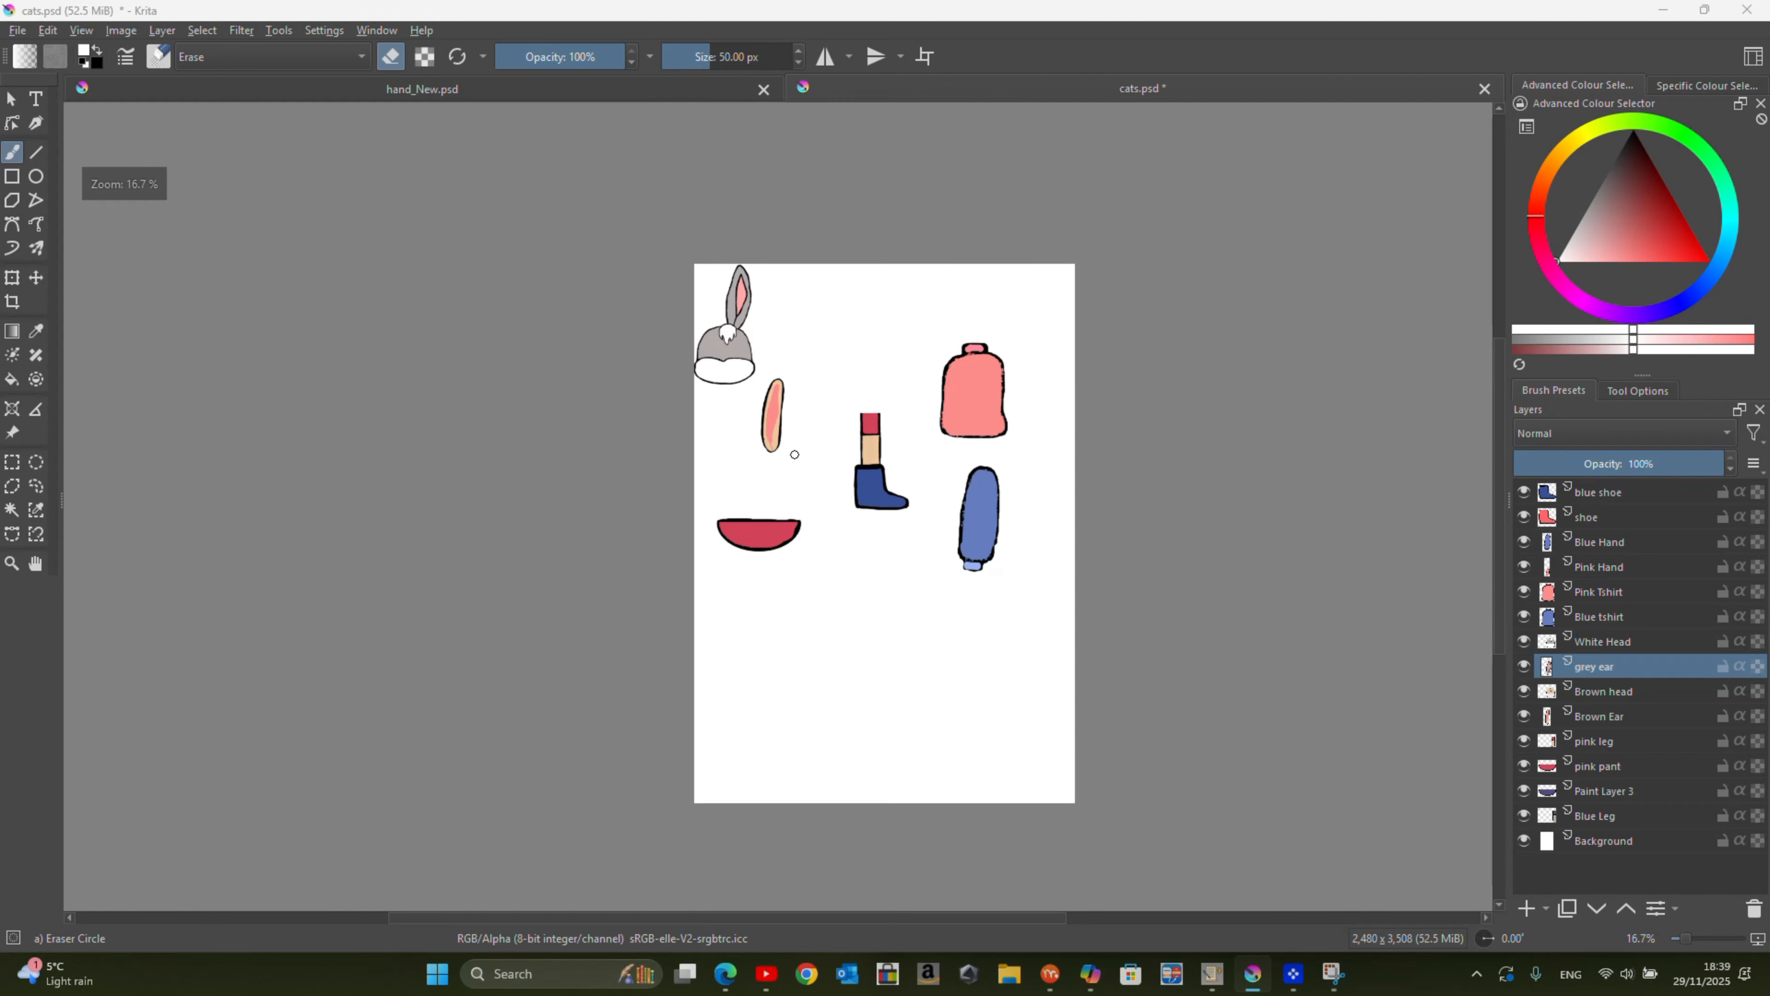
scroll(949, 423, "up", 1)
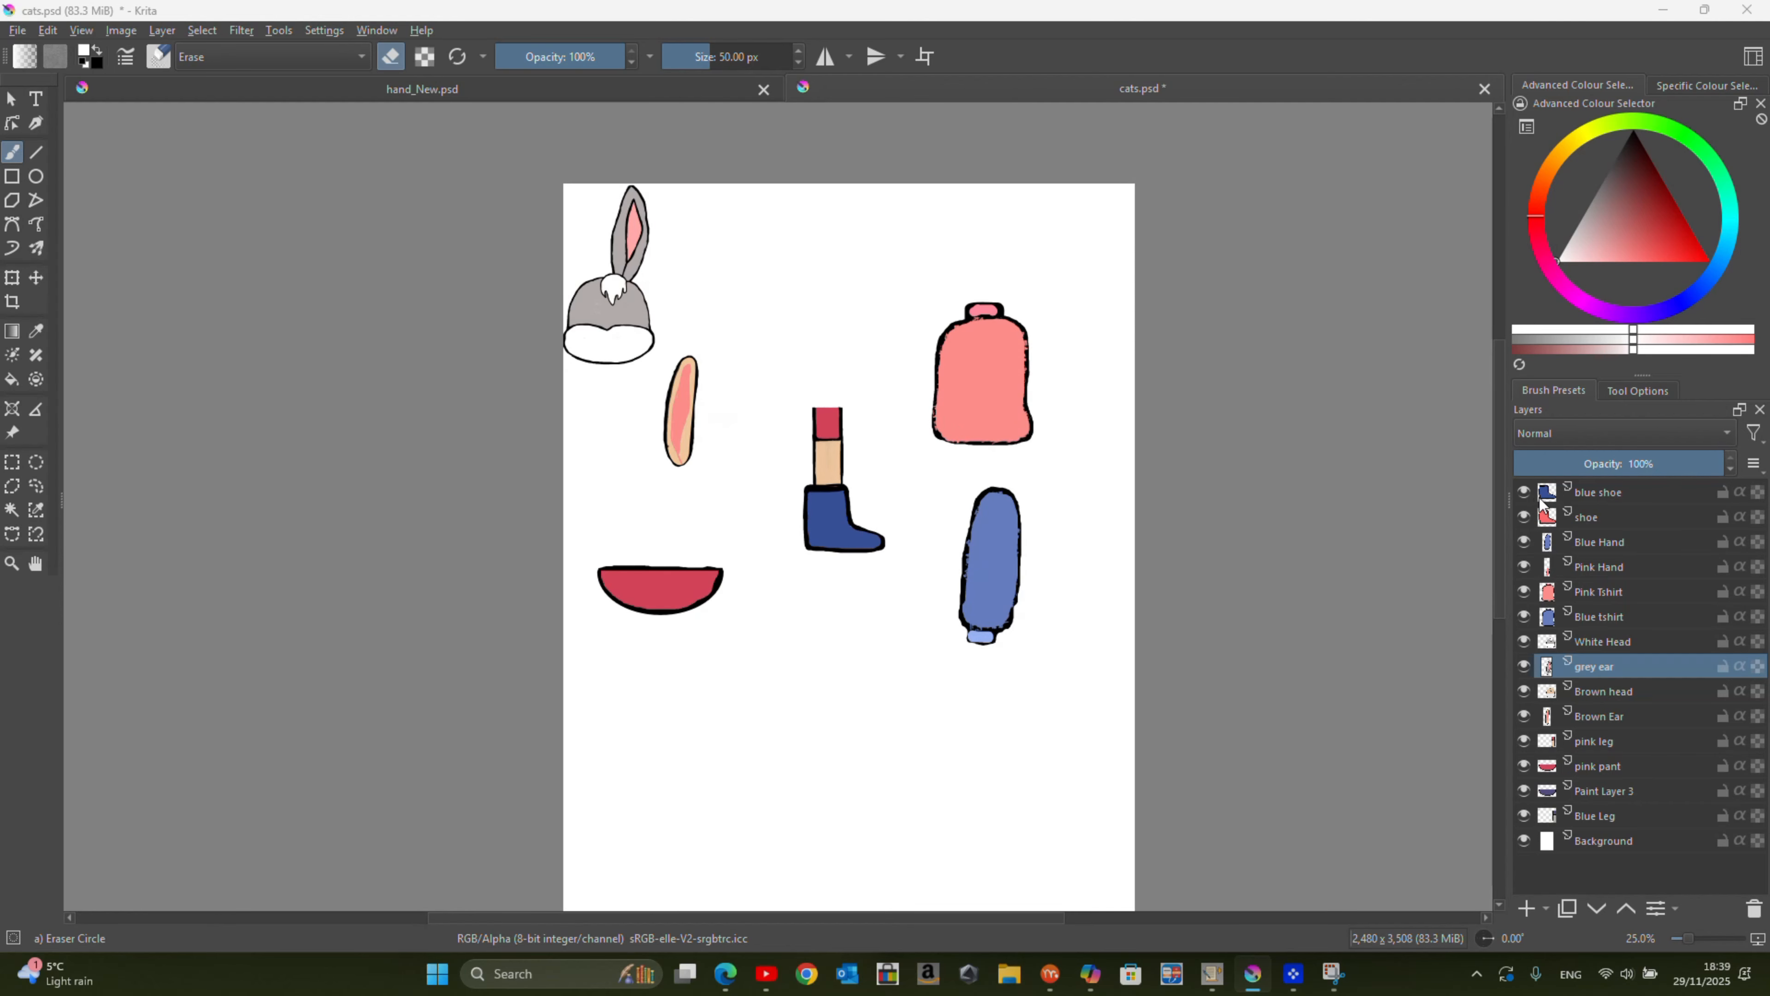
Step: Toggle the visibility of the blue shoe and Blue Hand layers off and on to check the parts beneath them
left_click(1524, 491)
left_click(1523, 492)
left_click(1523, 542)
left_click(1524, 542)
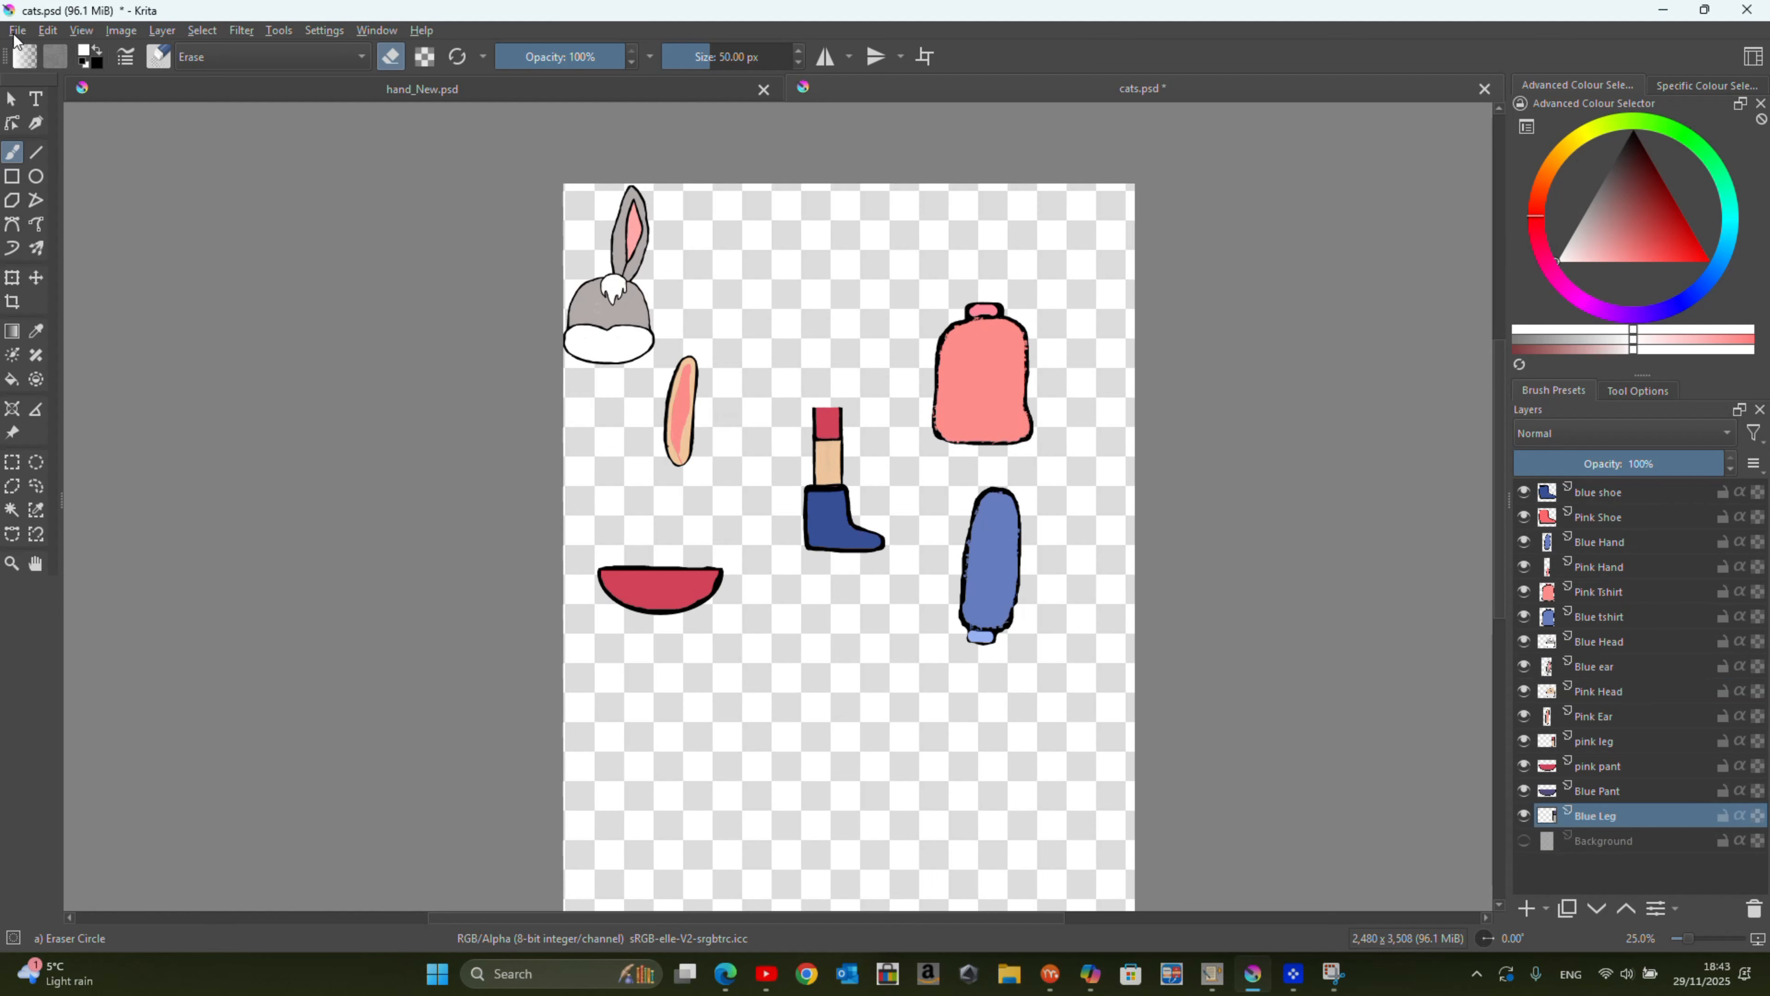
Step: Export the layered artwork to the desktop with Export Advanced as a Photoshop image named RABBIT LAYERS, at 2480 × 3508 px and 300 pixels/inch
left_click(17, 31)
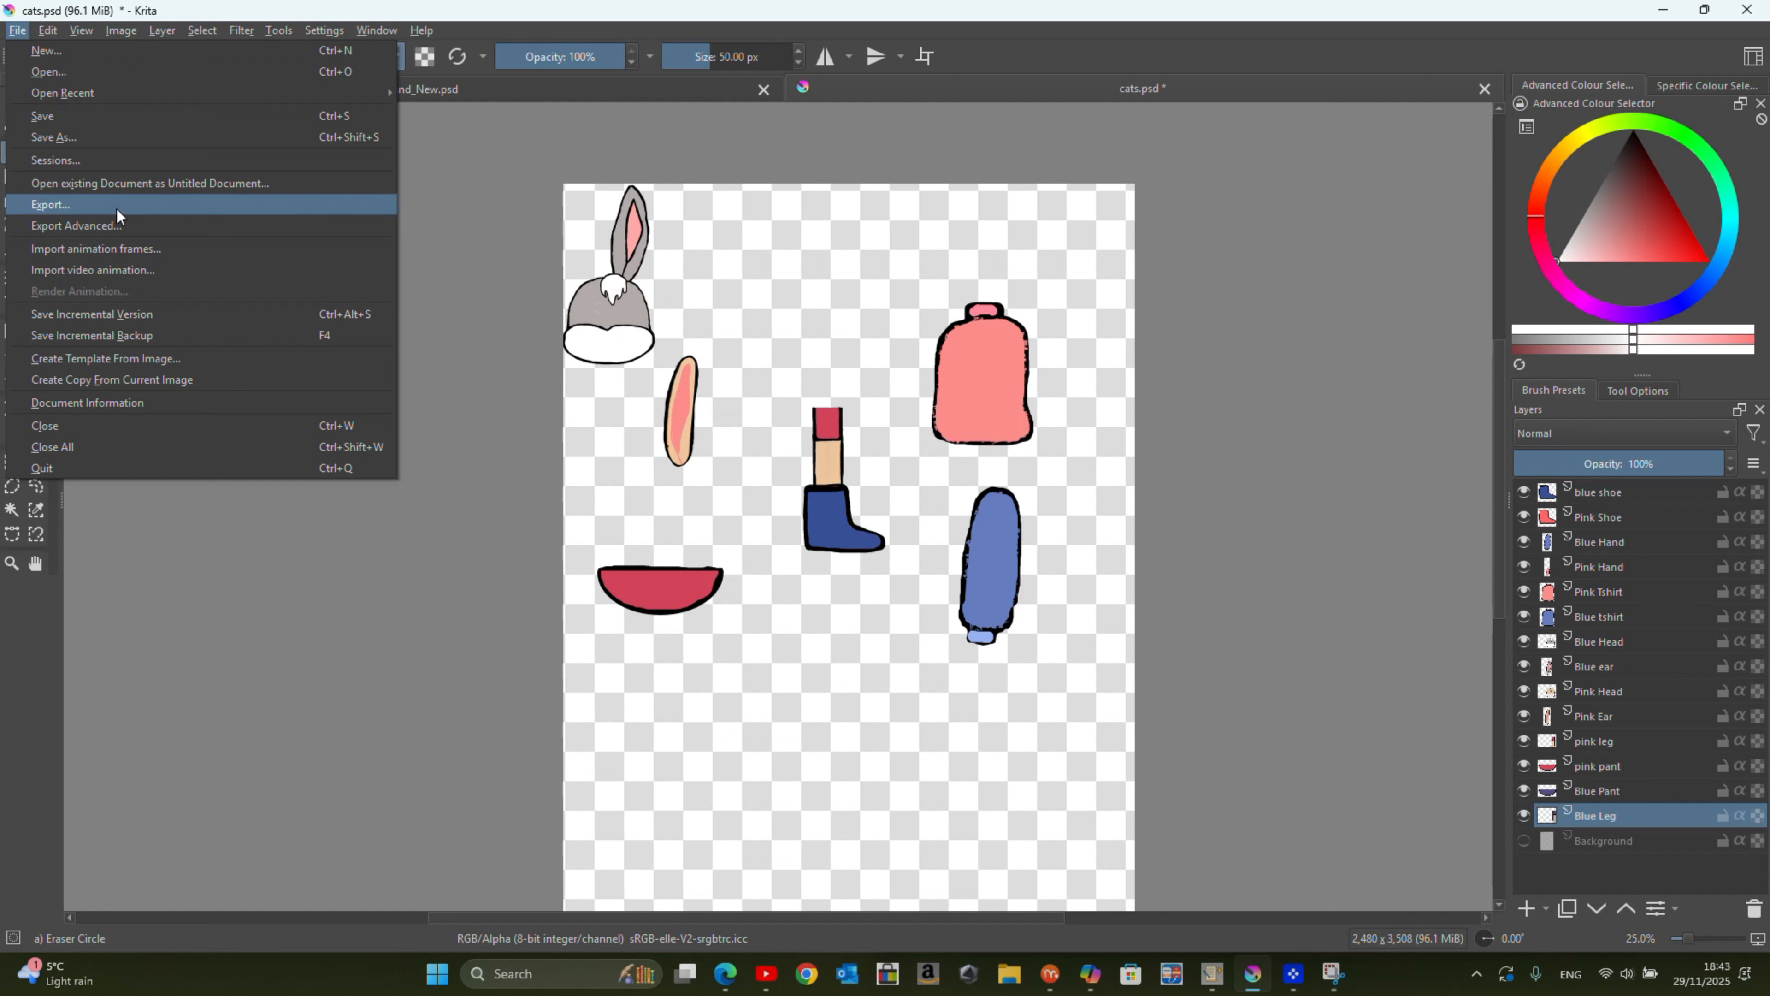
left_click(120, 224)
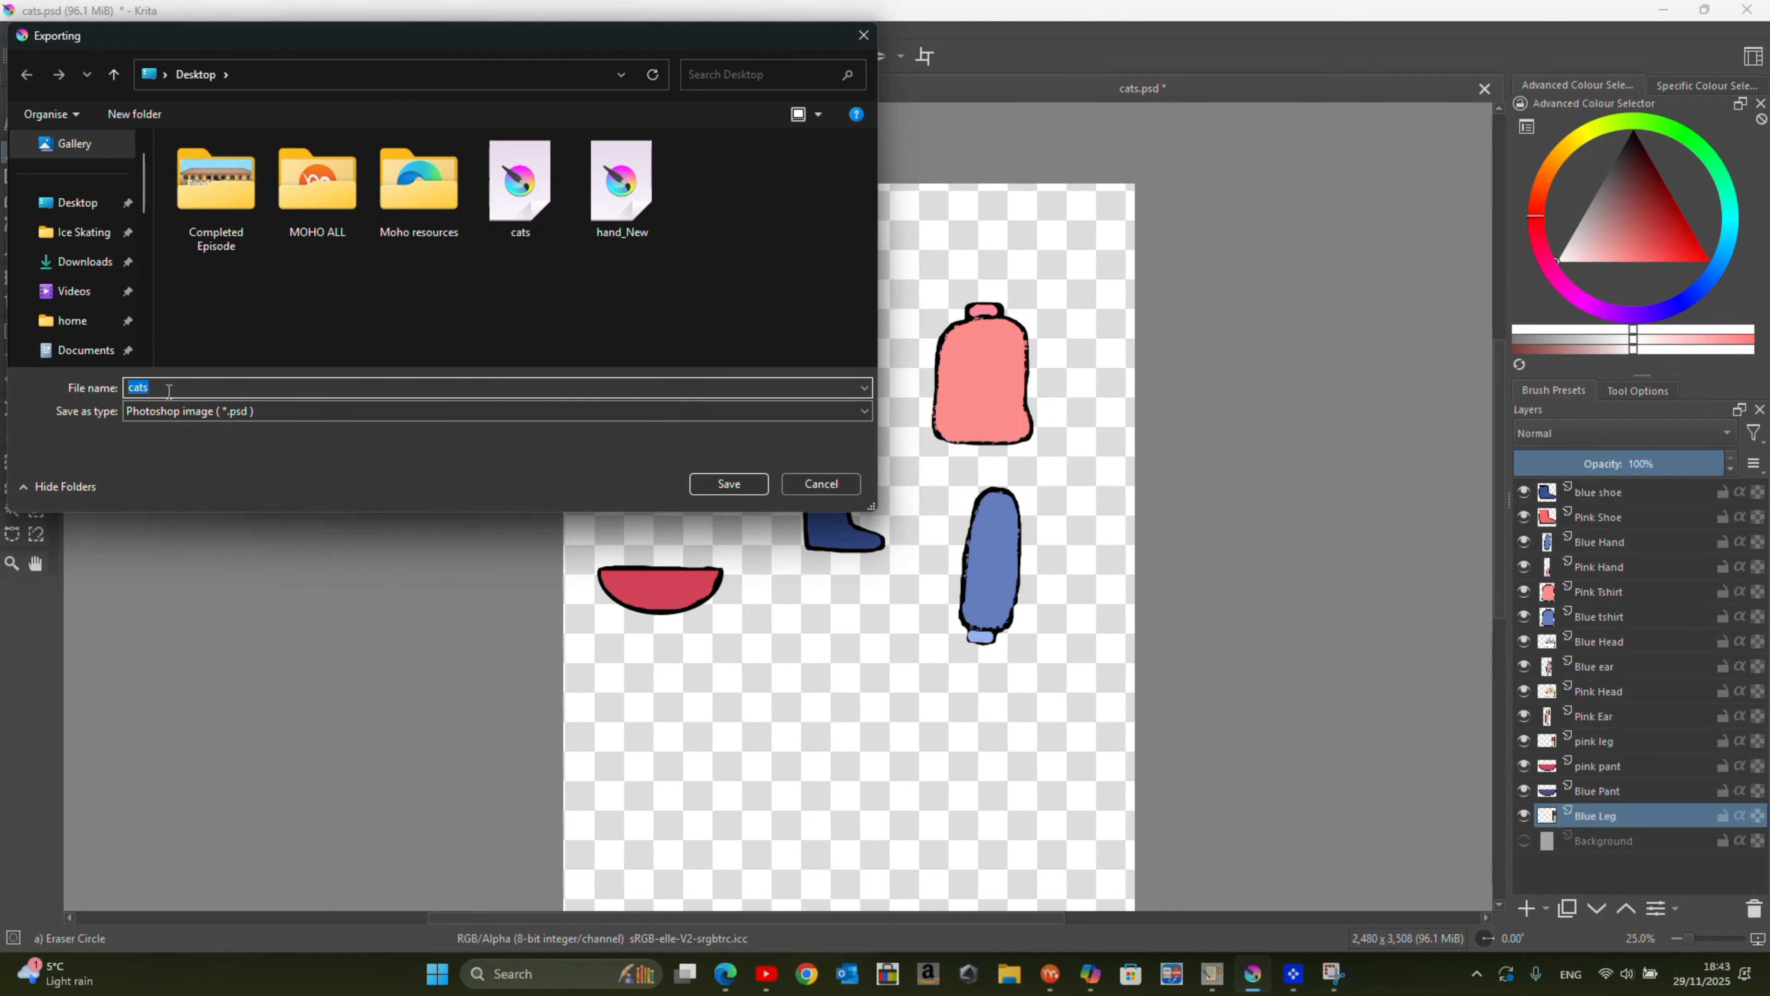
type("rab")
left_click(729, 484)
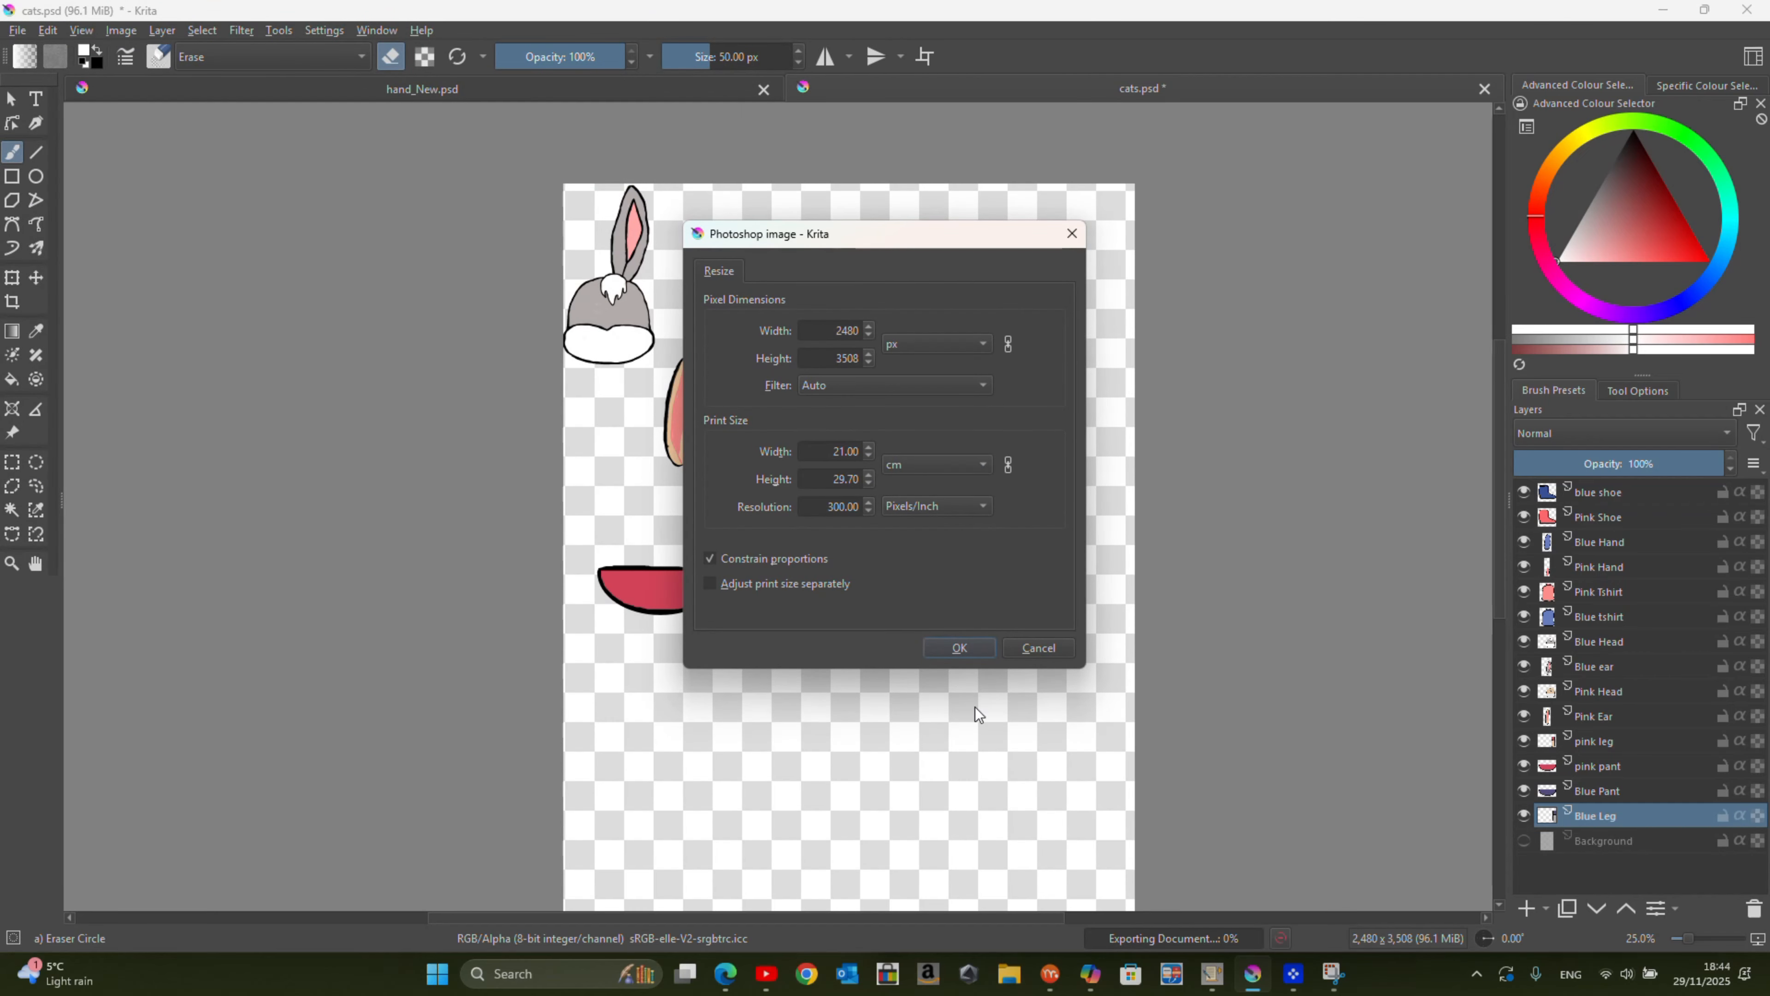
left_click(960, 648)
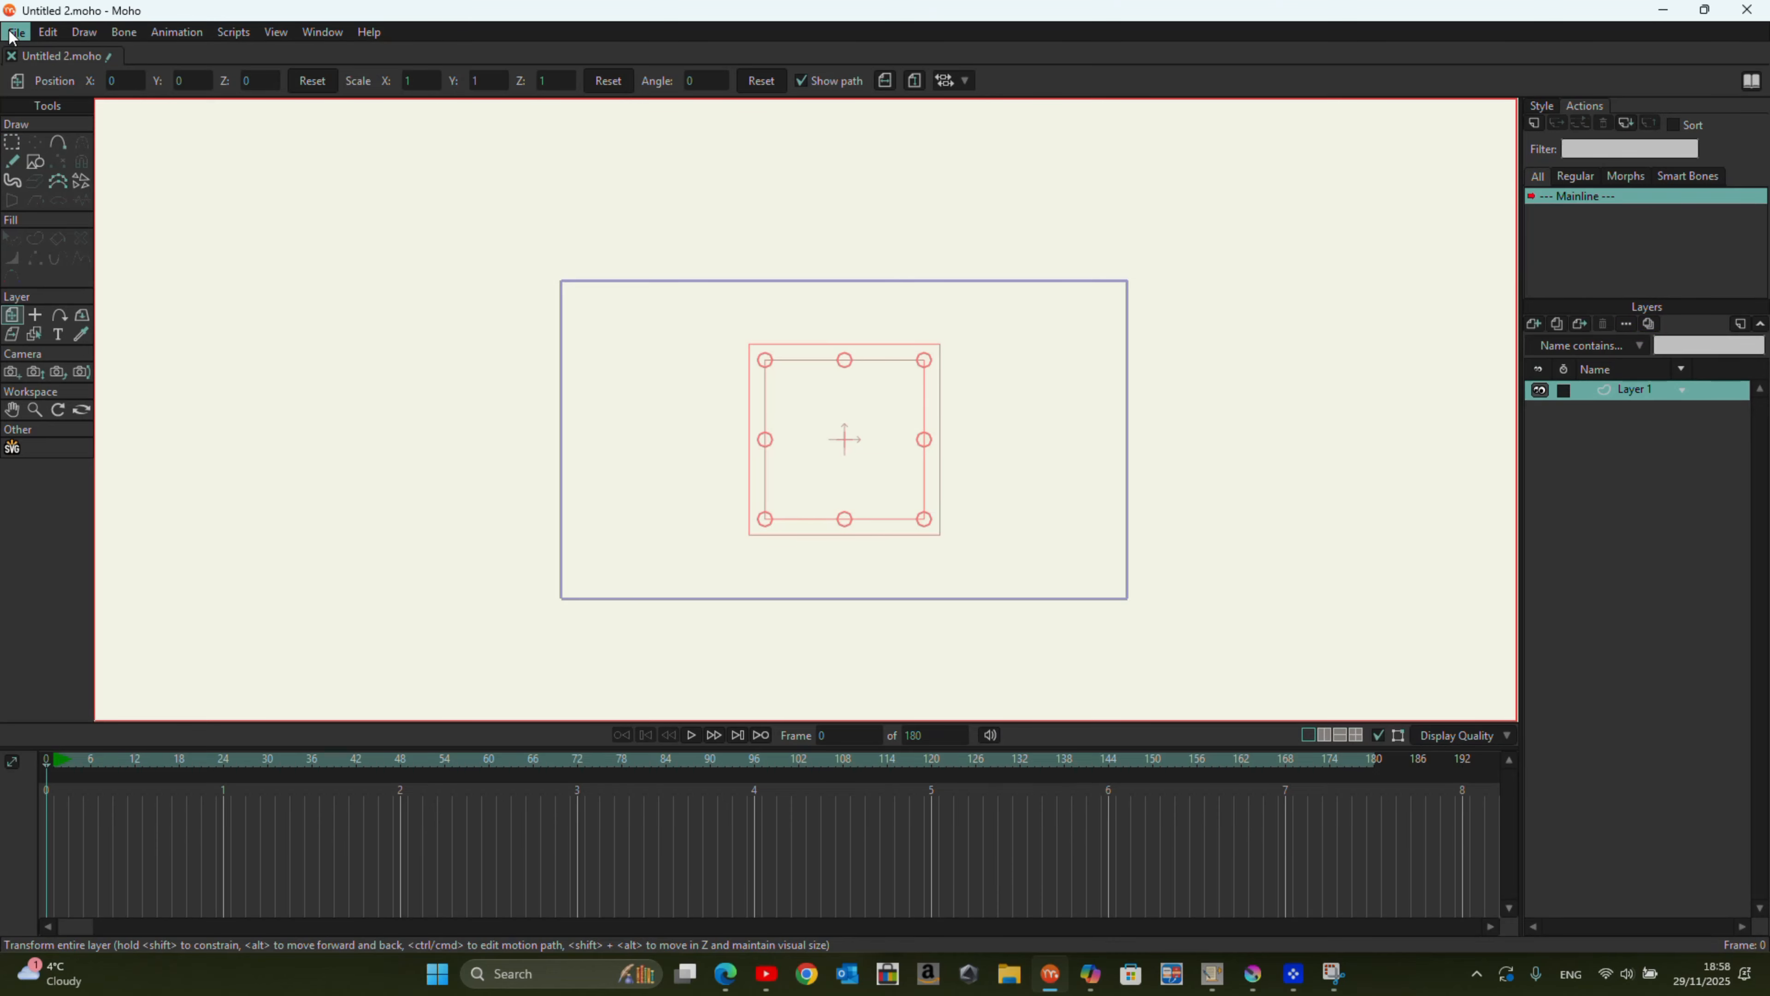
Step: Switch to Moho and look through the desktop files offered by General Import
left_click(14, 33)
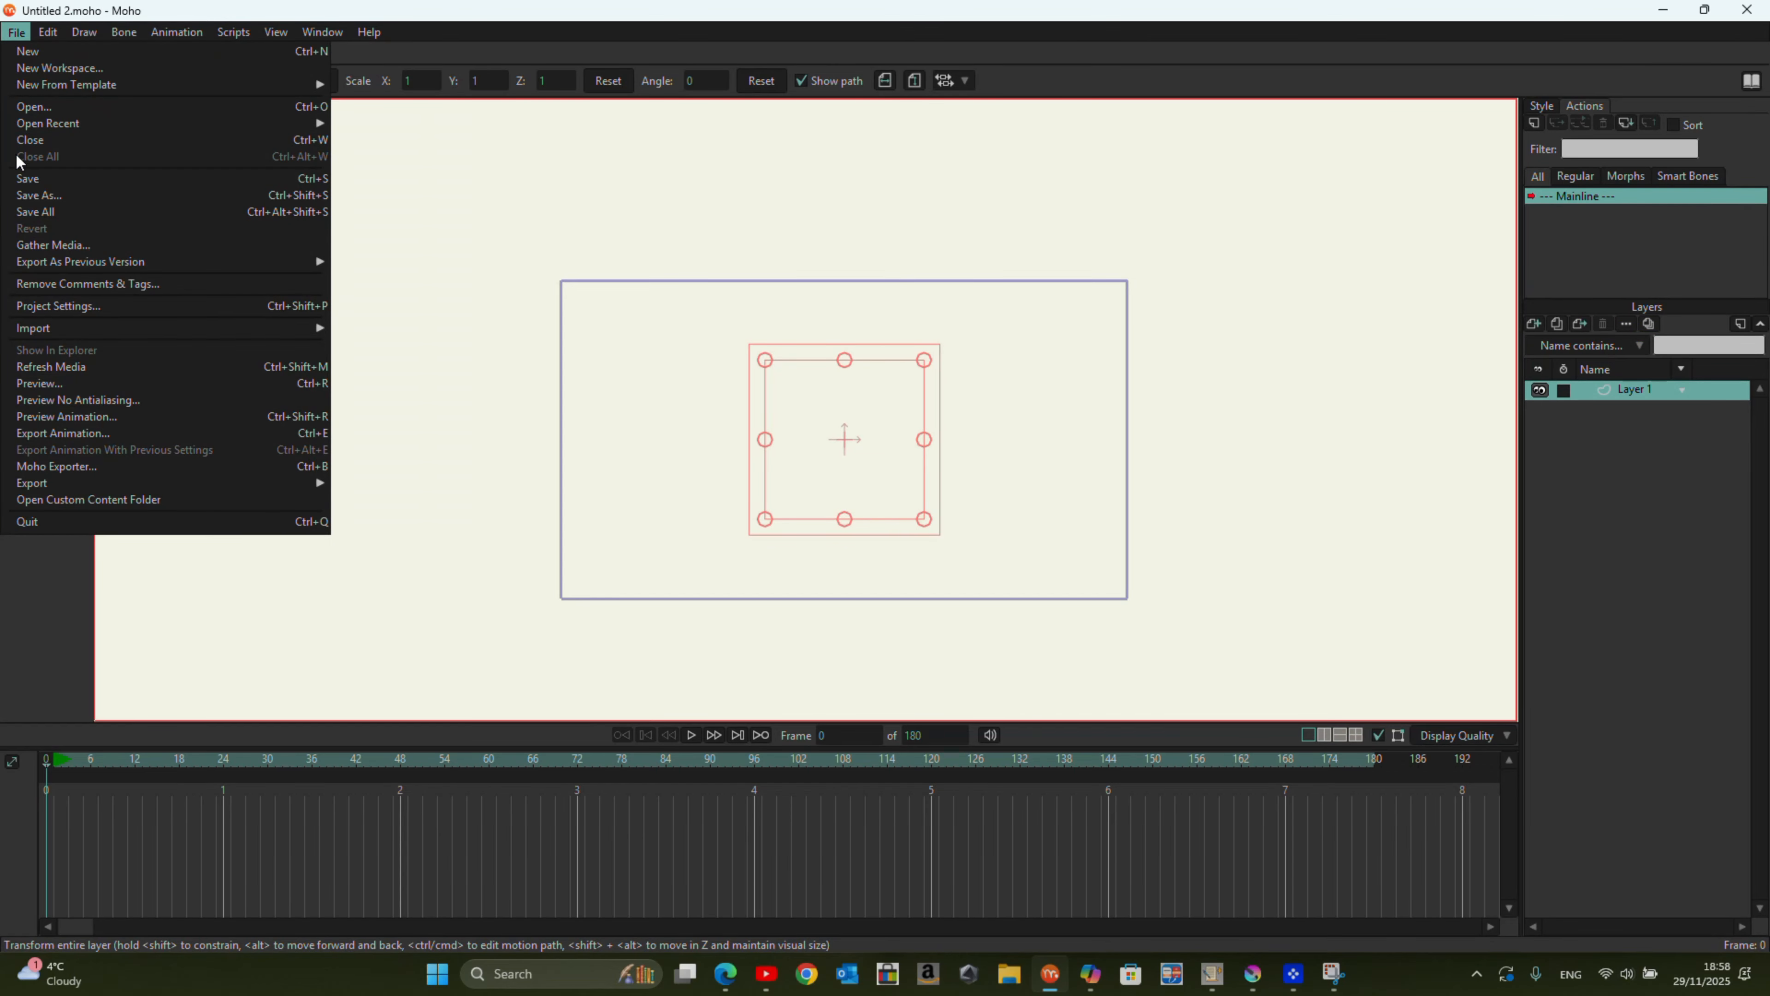
mouse_move(210, 327)
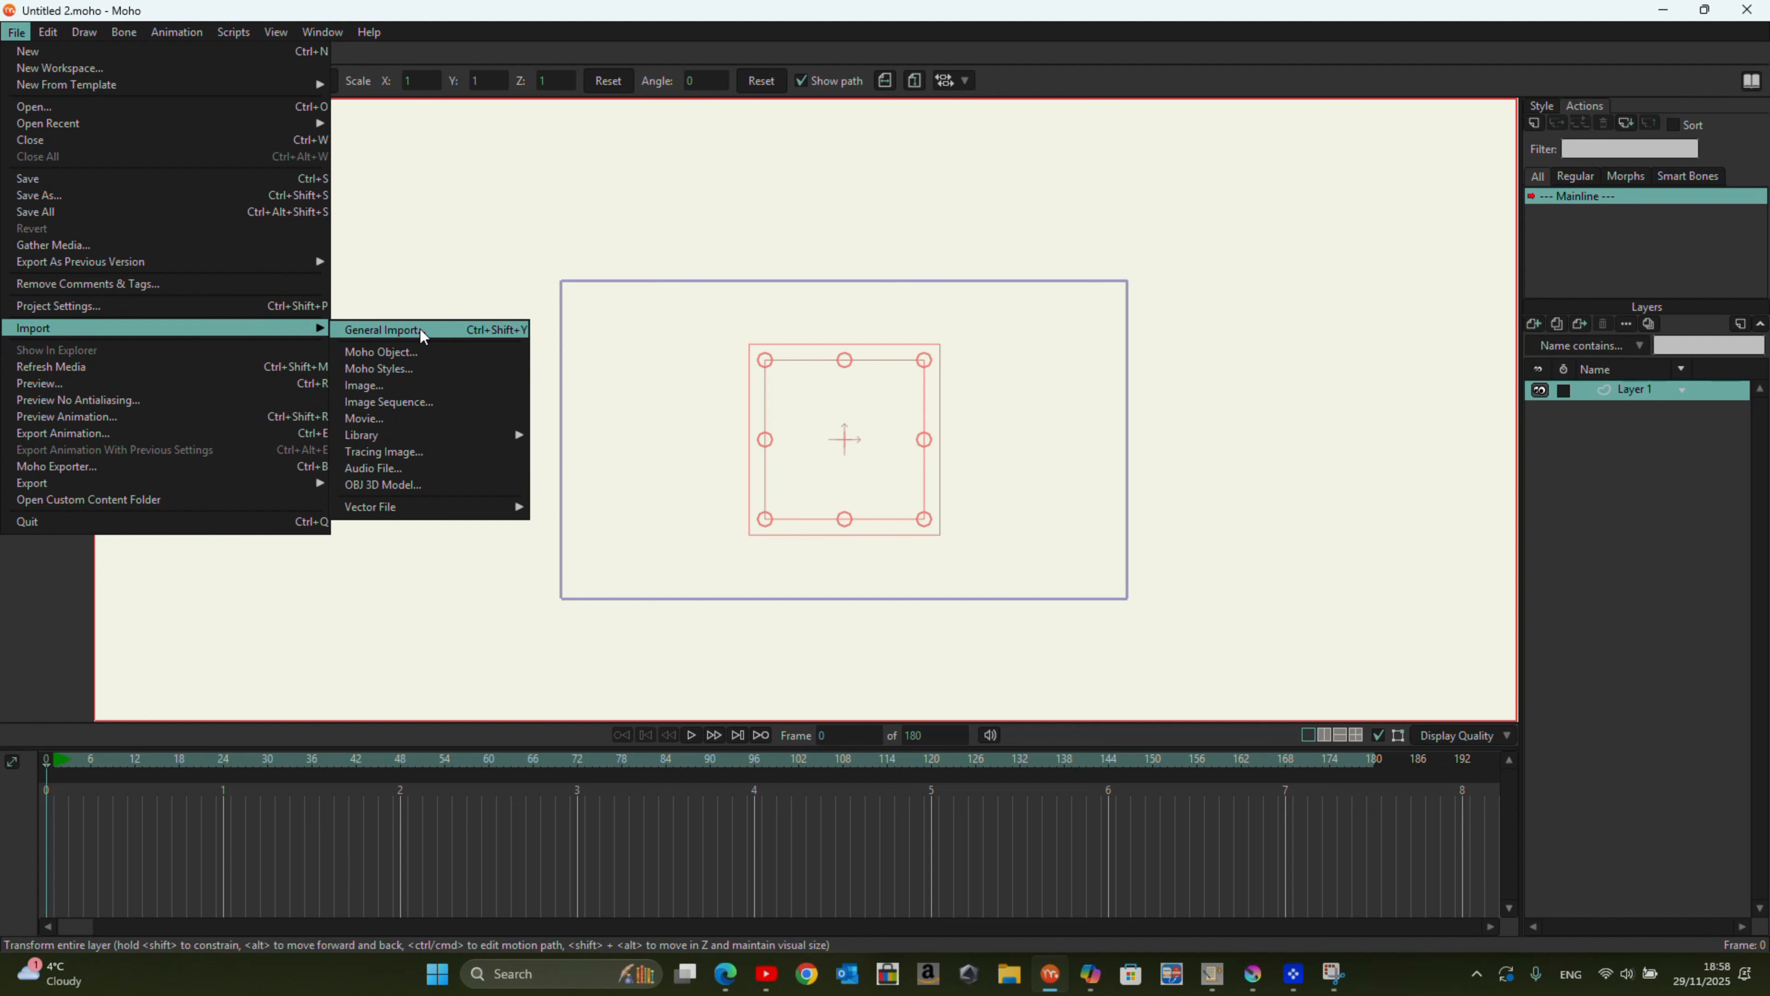
left_click(422, 331)
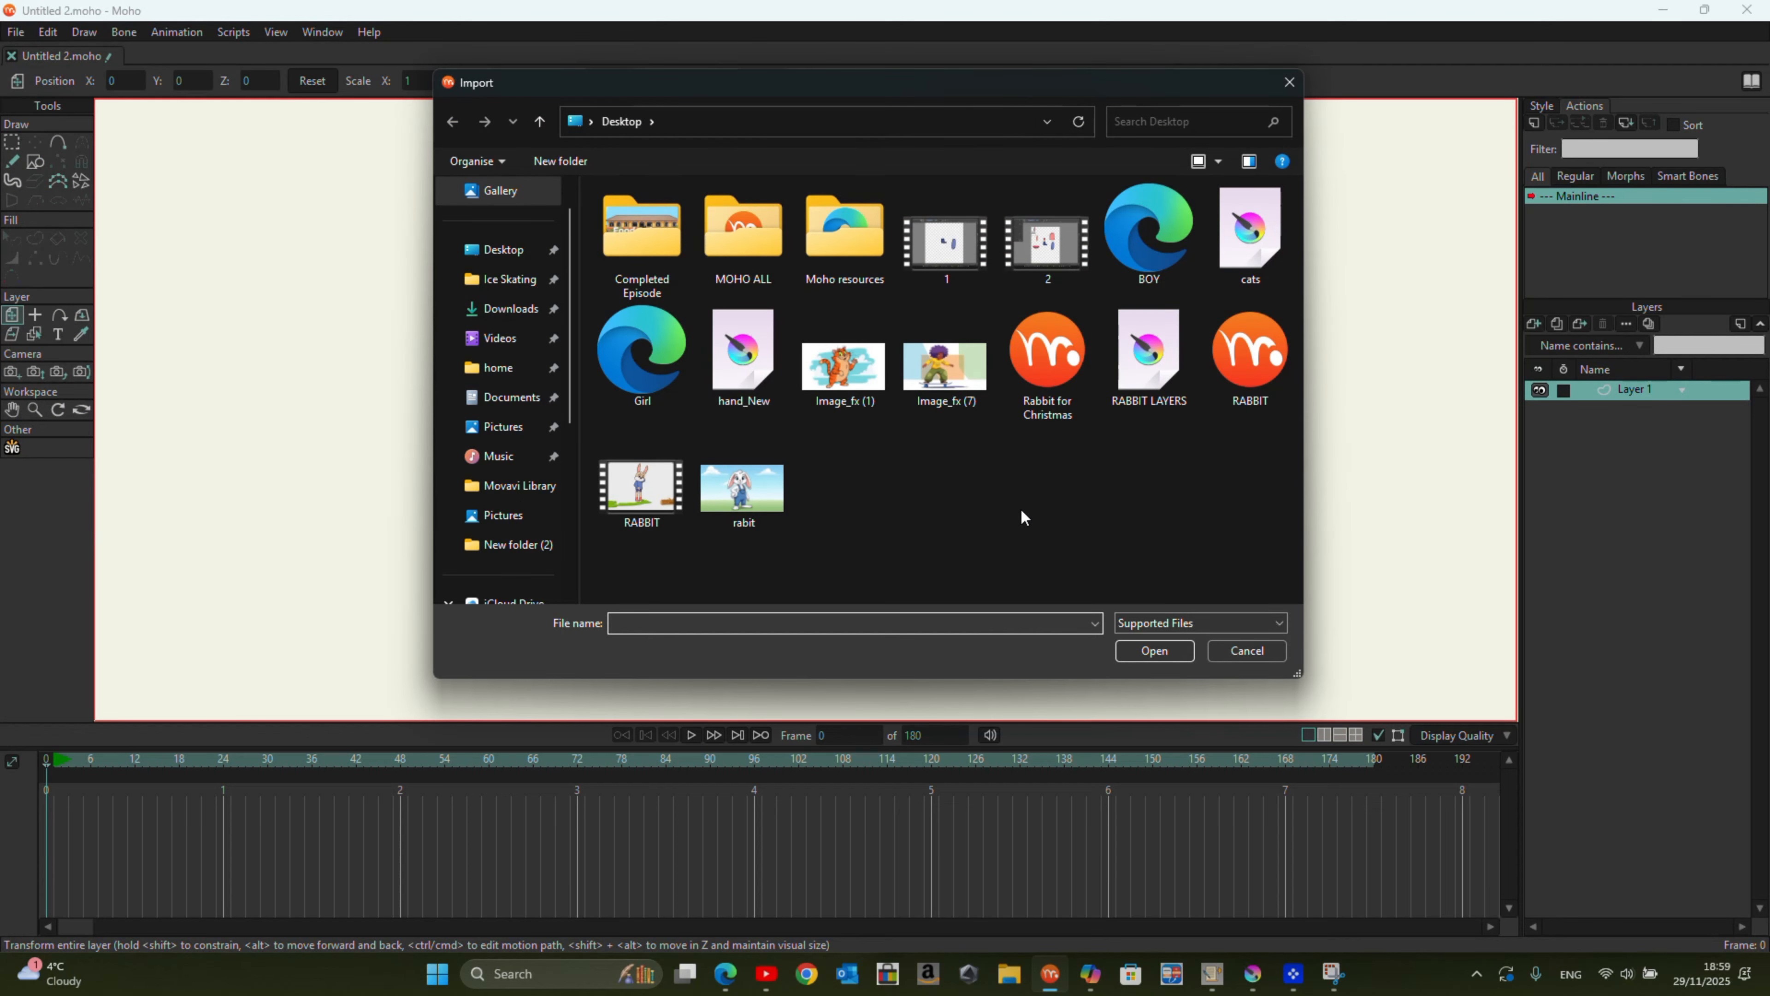
key("Escape")
Step: Look through the desktop images that can be used for a new image layer
left_click(1532, 322)
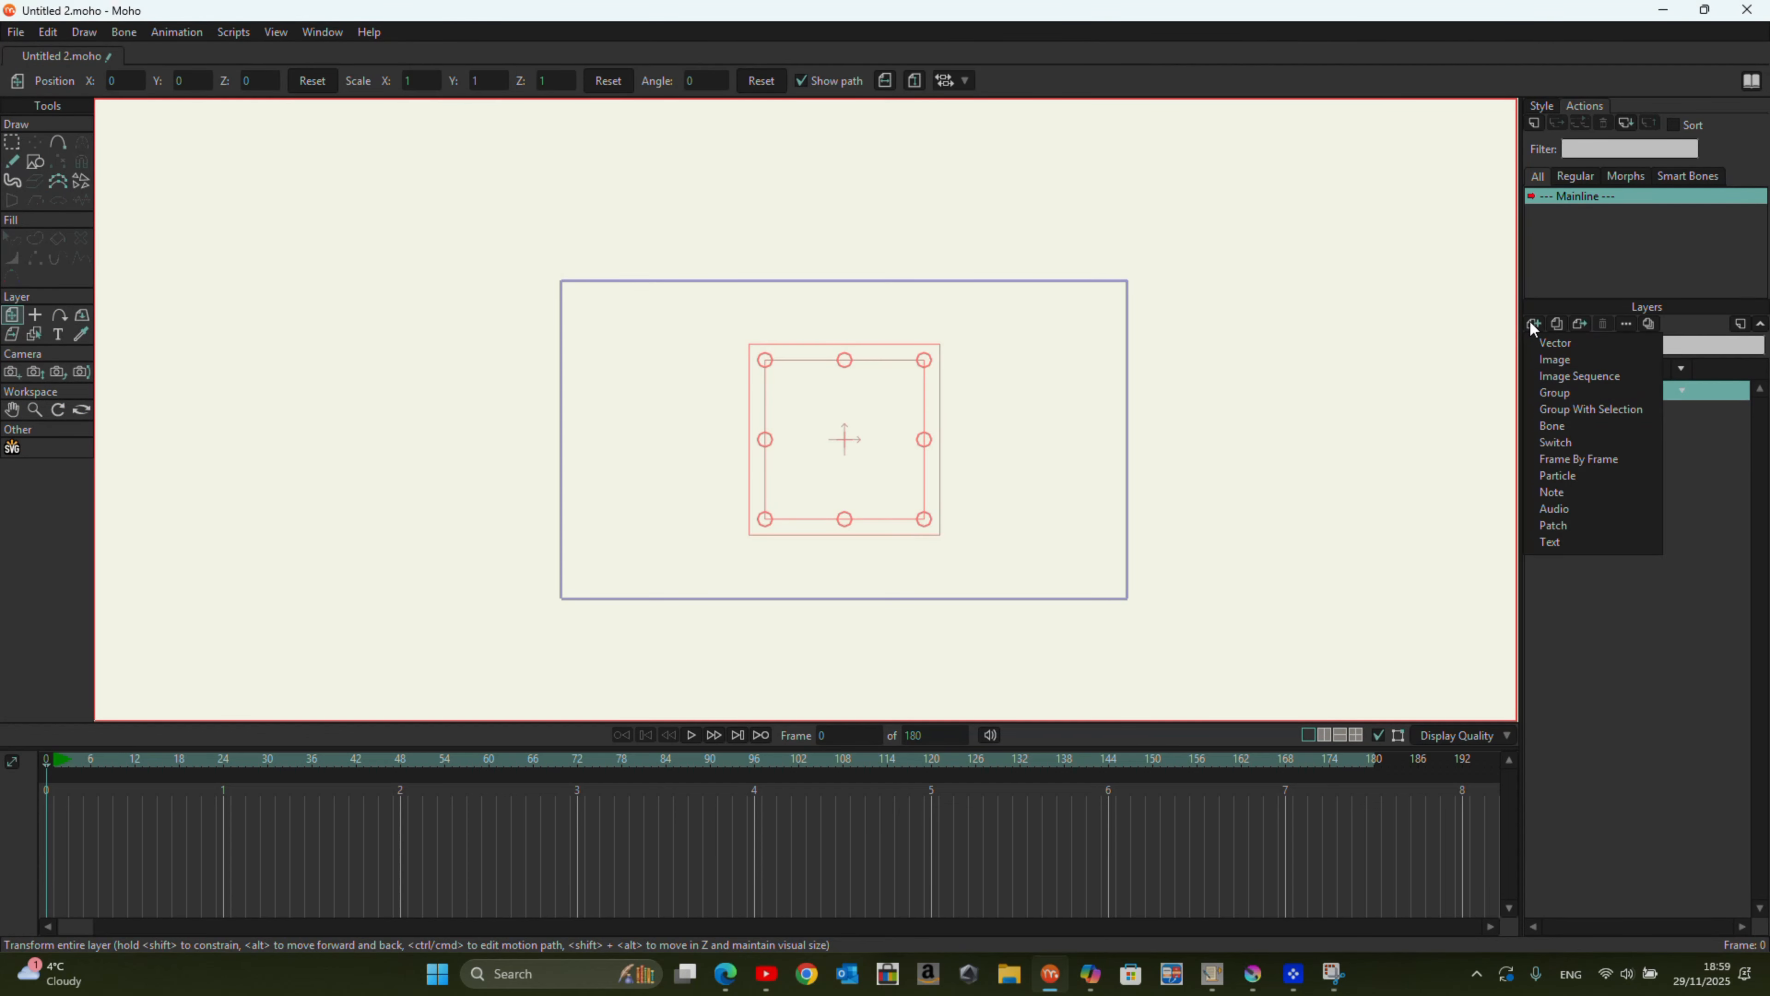
left_click(658, 363)
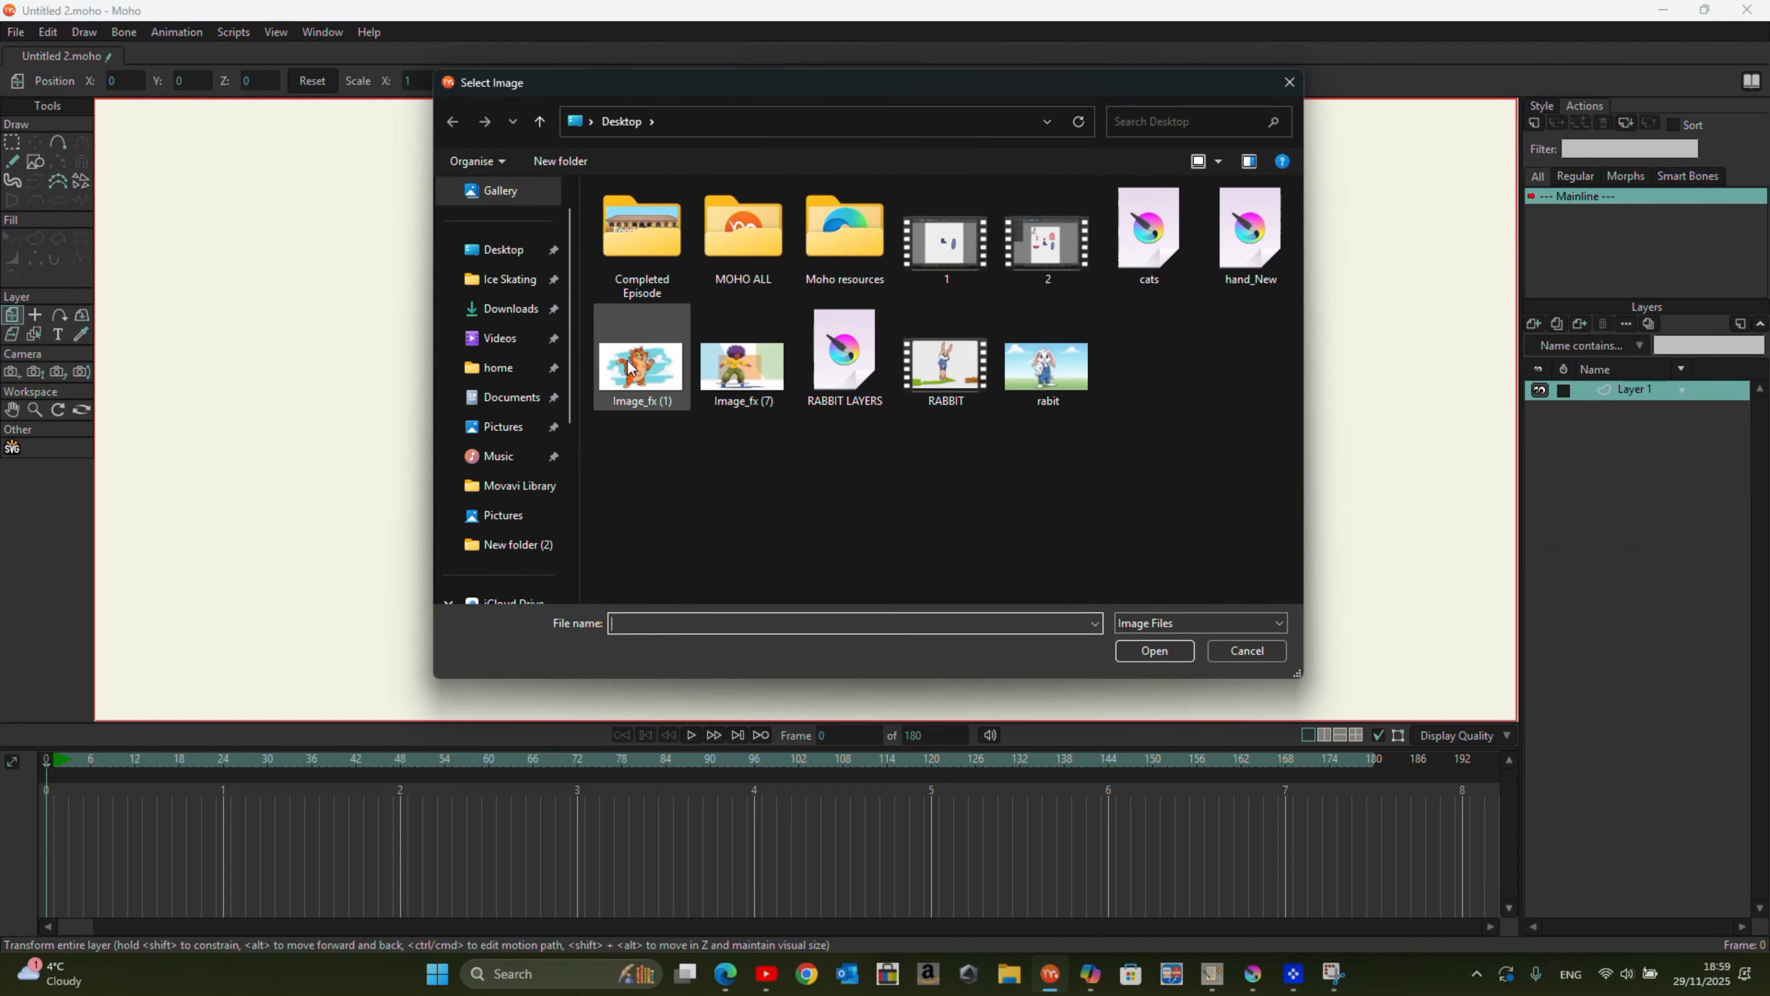
left_click(519, 253)
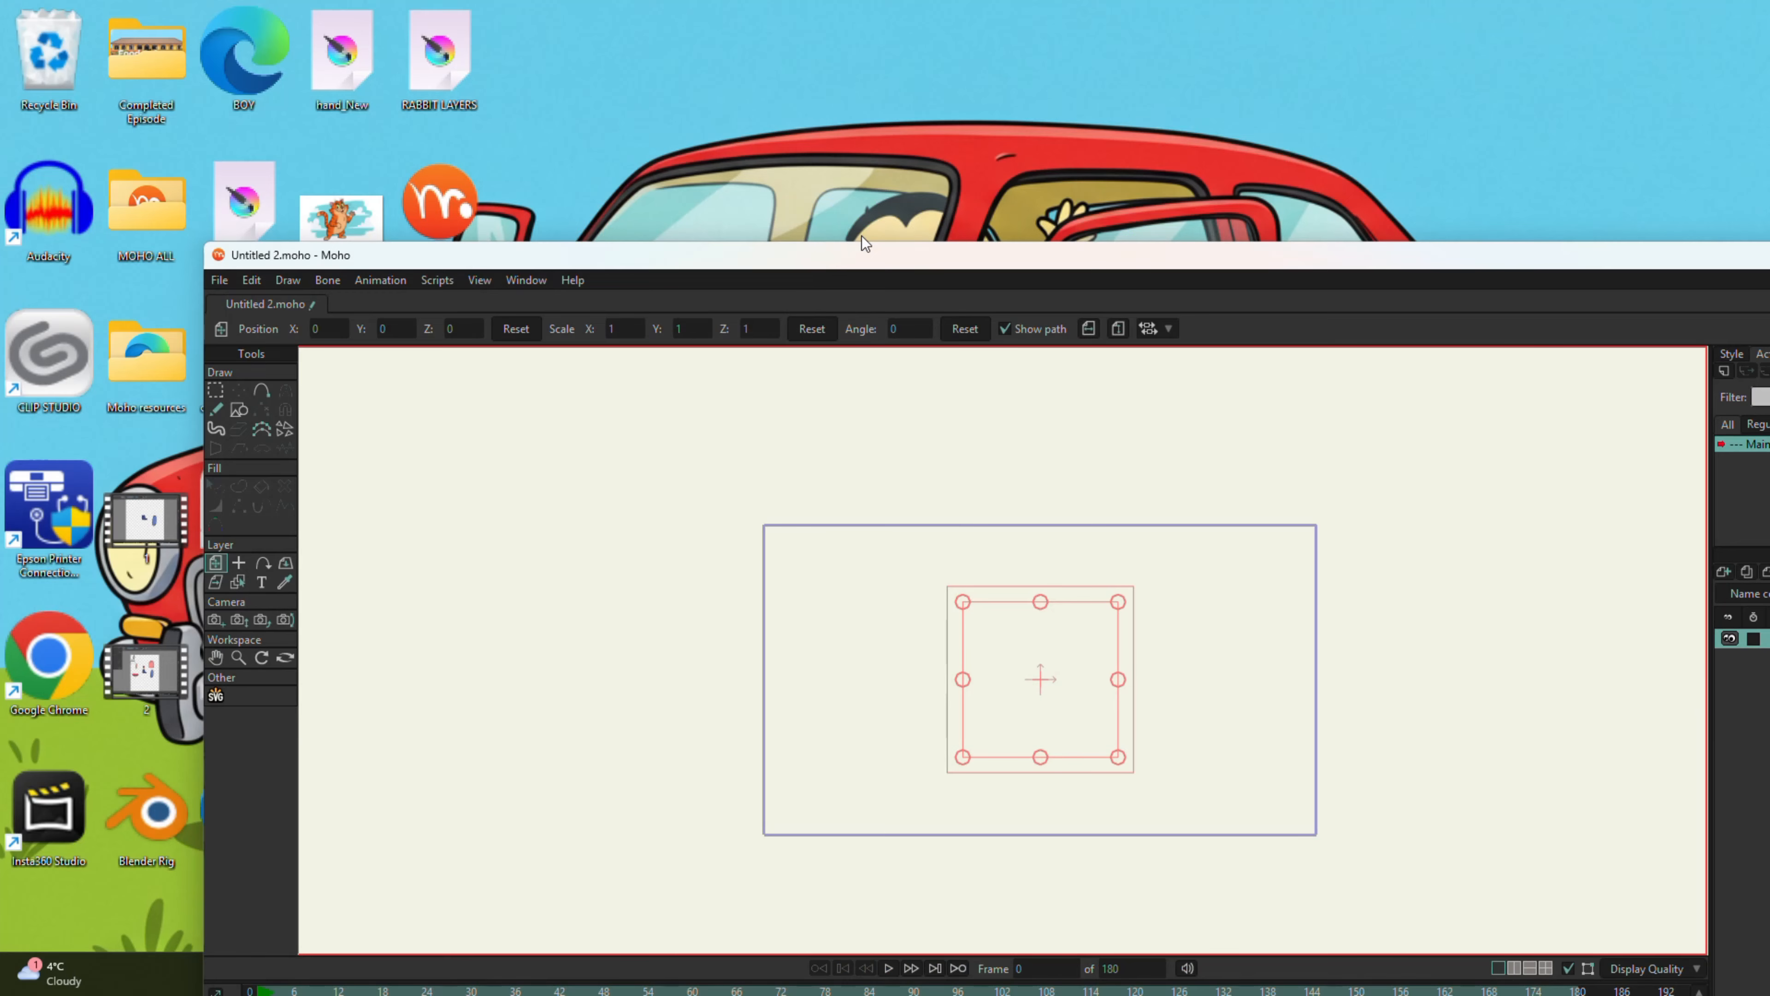
Step: Try importing RABBIT LAYERS from the desktop into the Moho canvas with Select Layers, marking the Blue Hand layer
left_click_drag(874, 254, 885, 185)
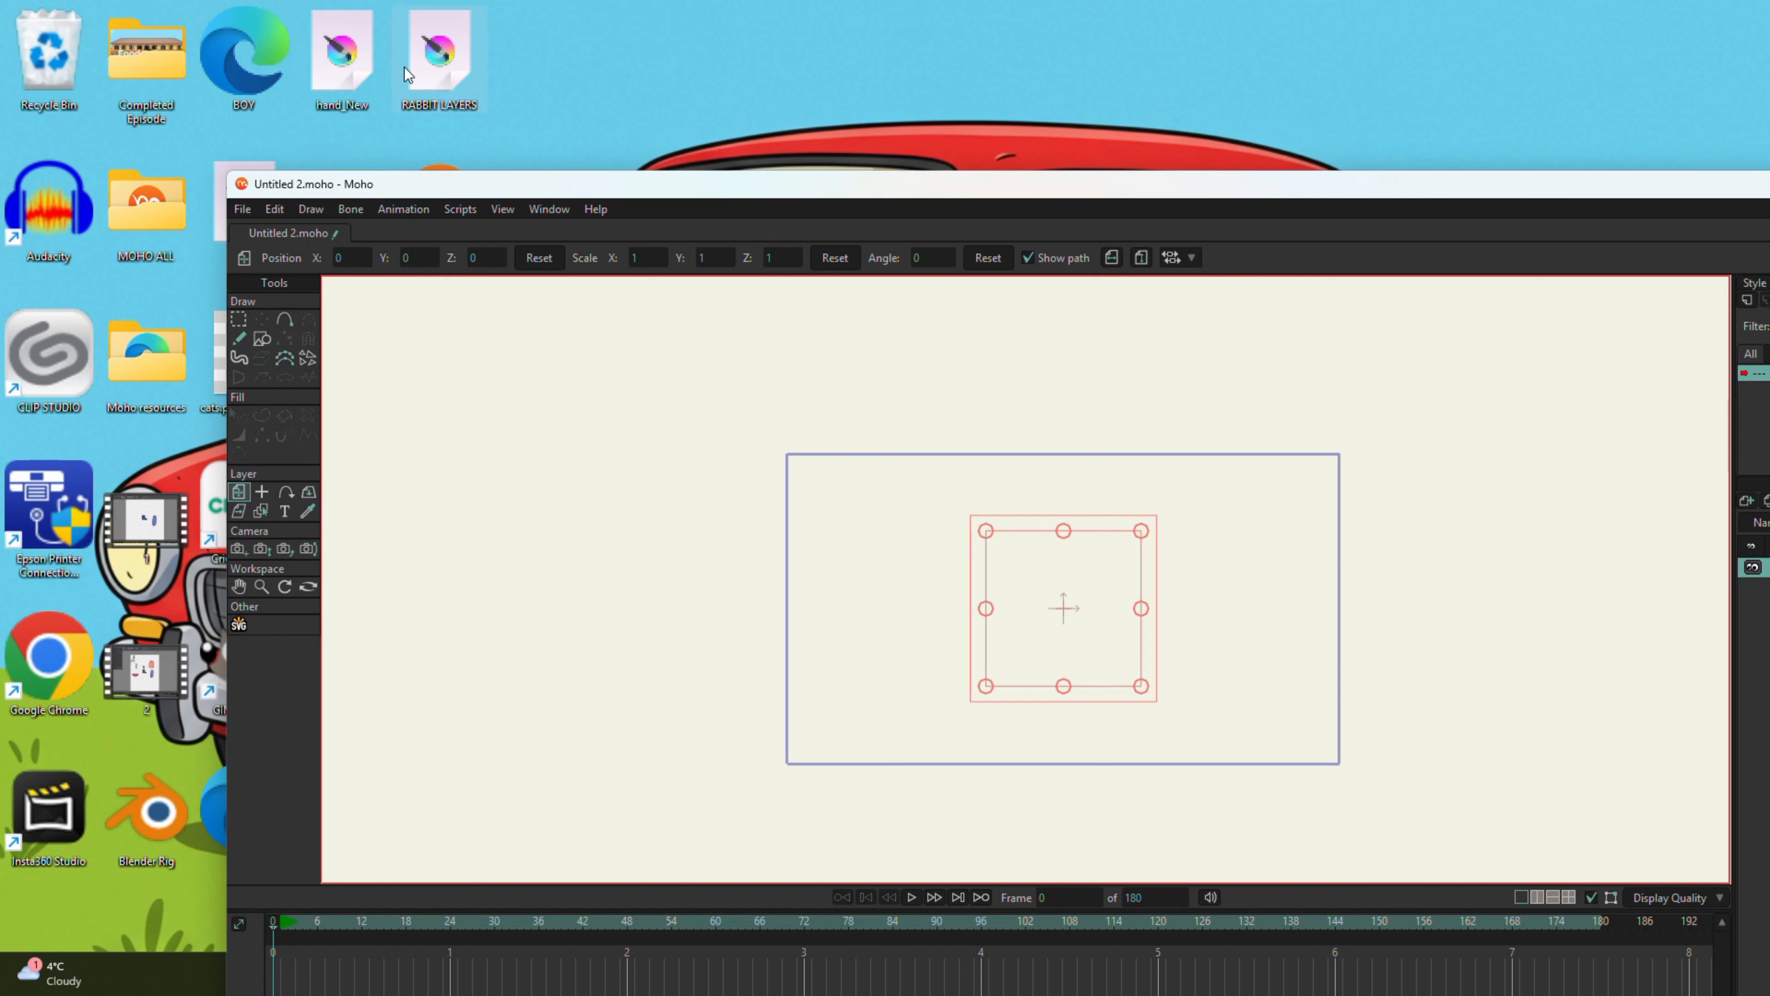
left_click_drag(869, 563, 889, 589)
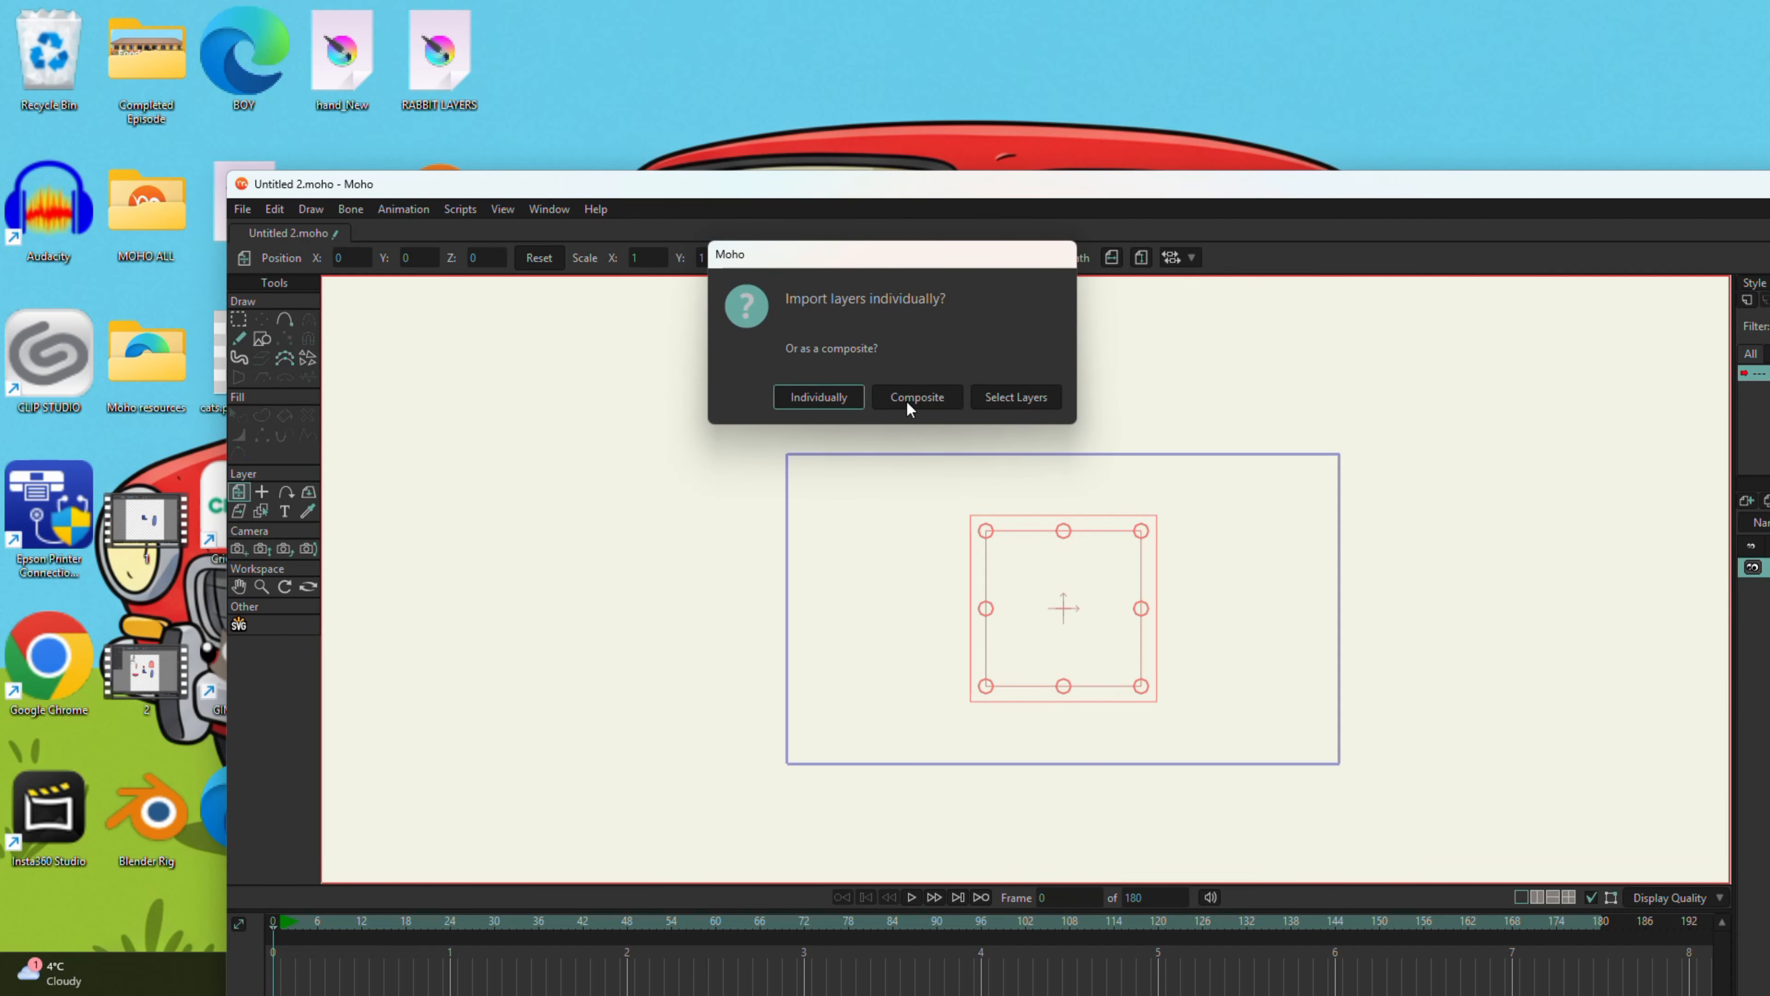
left_click(1008, 397)
left_click(217, 296)
left_click(219, 370)
left_click(222, 433)
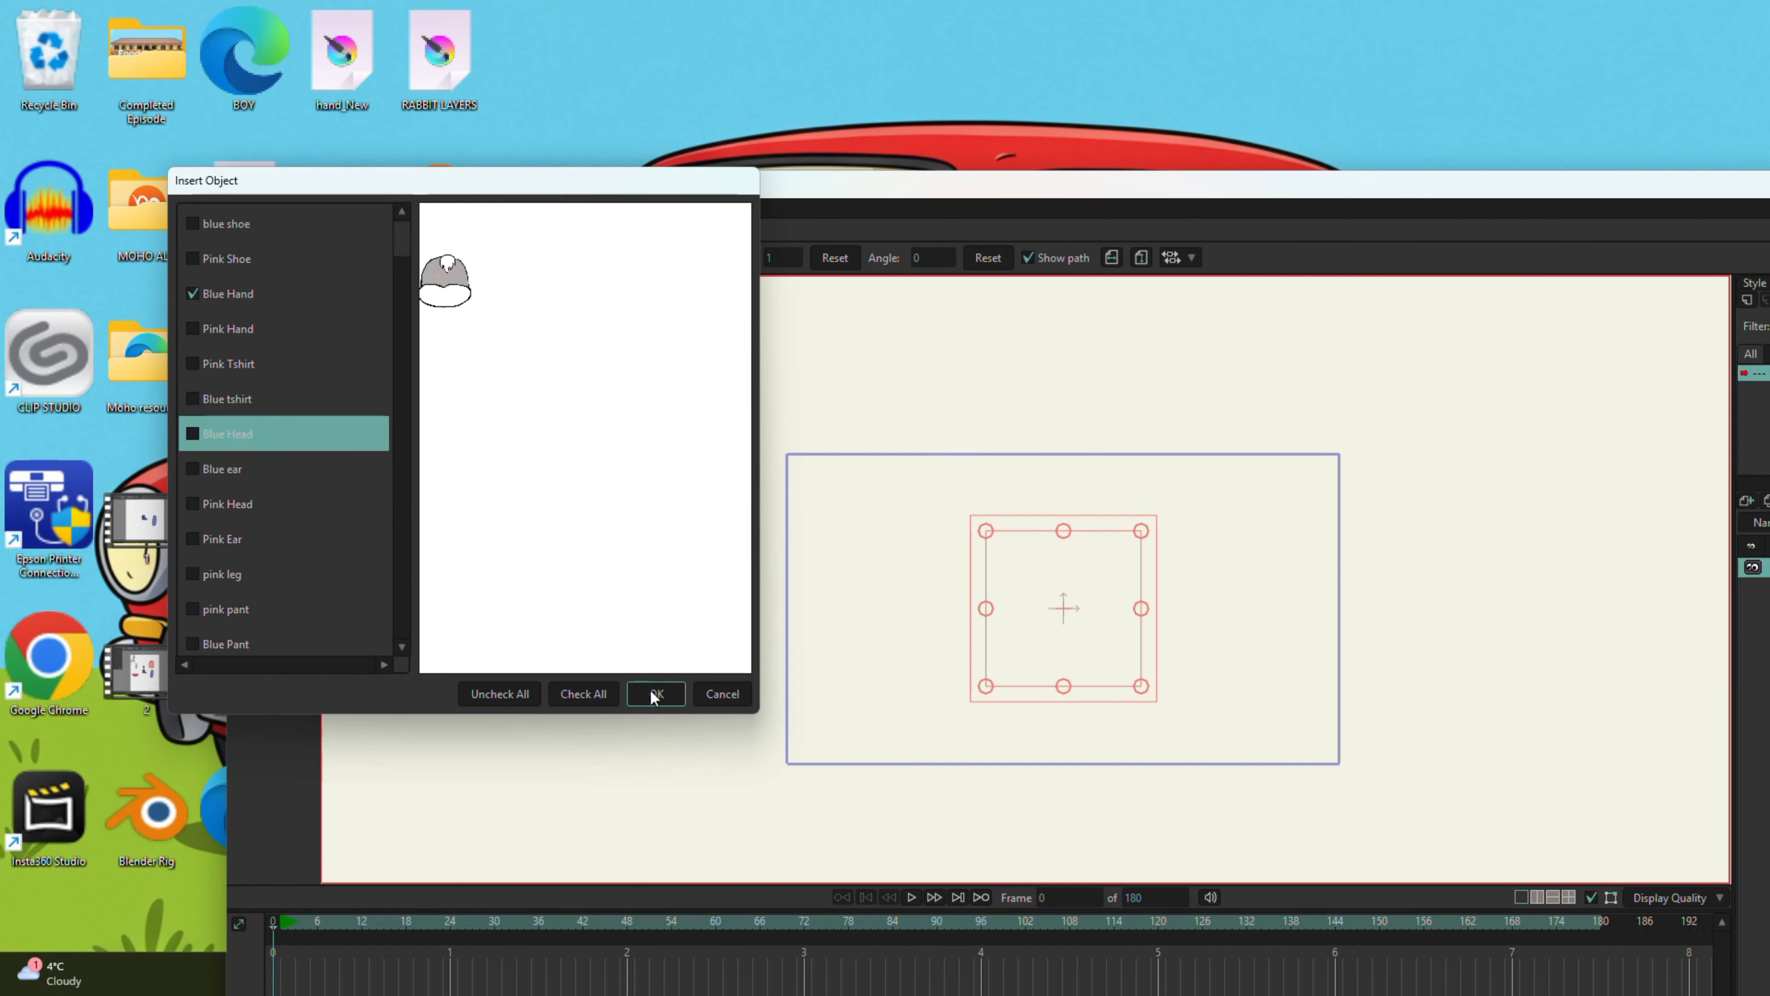
left_click(721, 694)
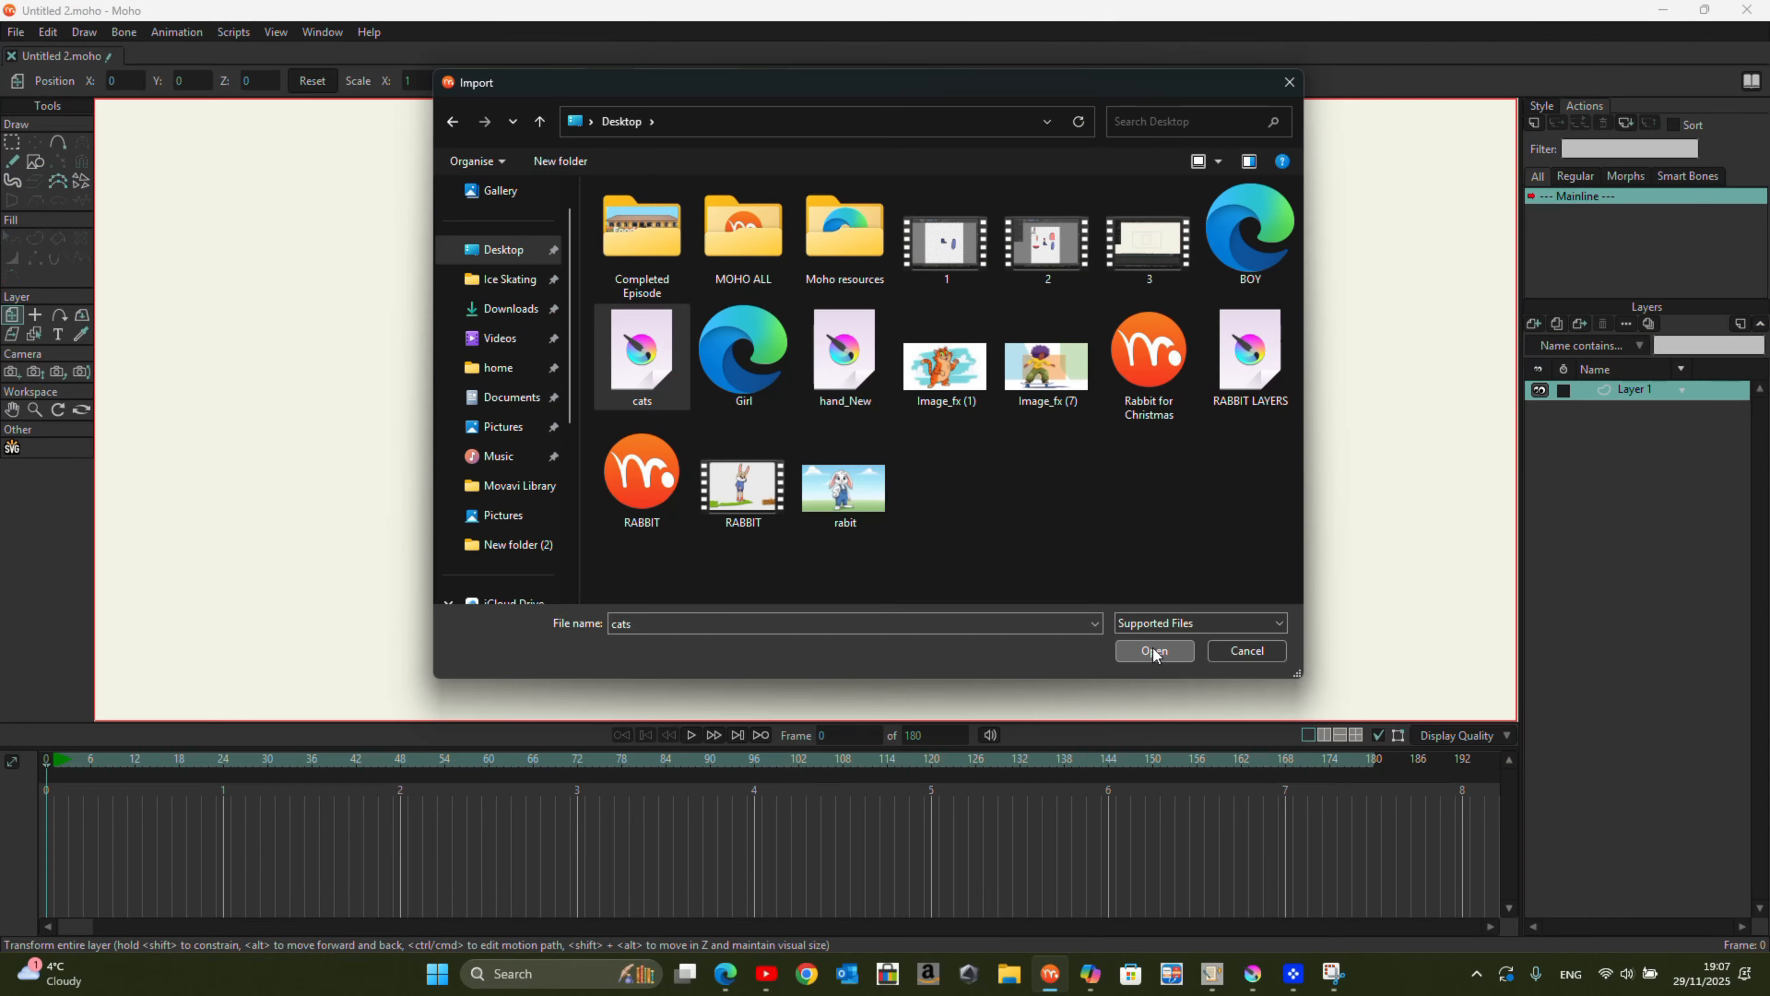
Step: Import cats.psd with its layers individually and make all of its hidden layers visible
left_click(1154, 648)
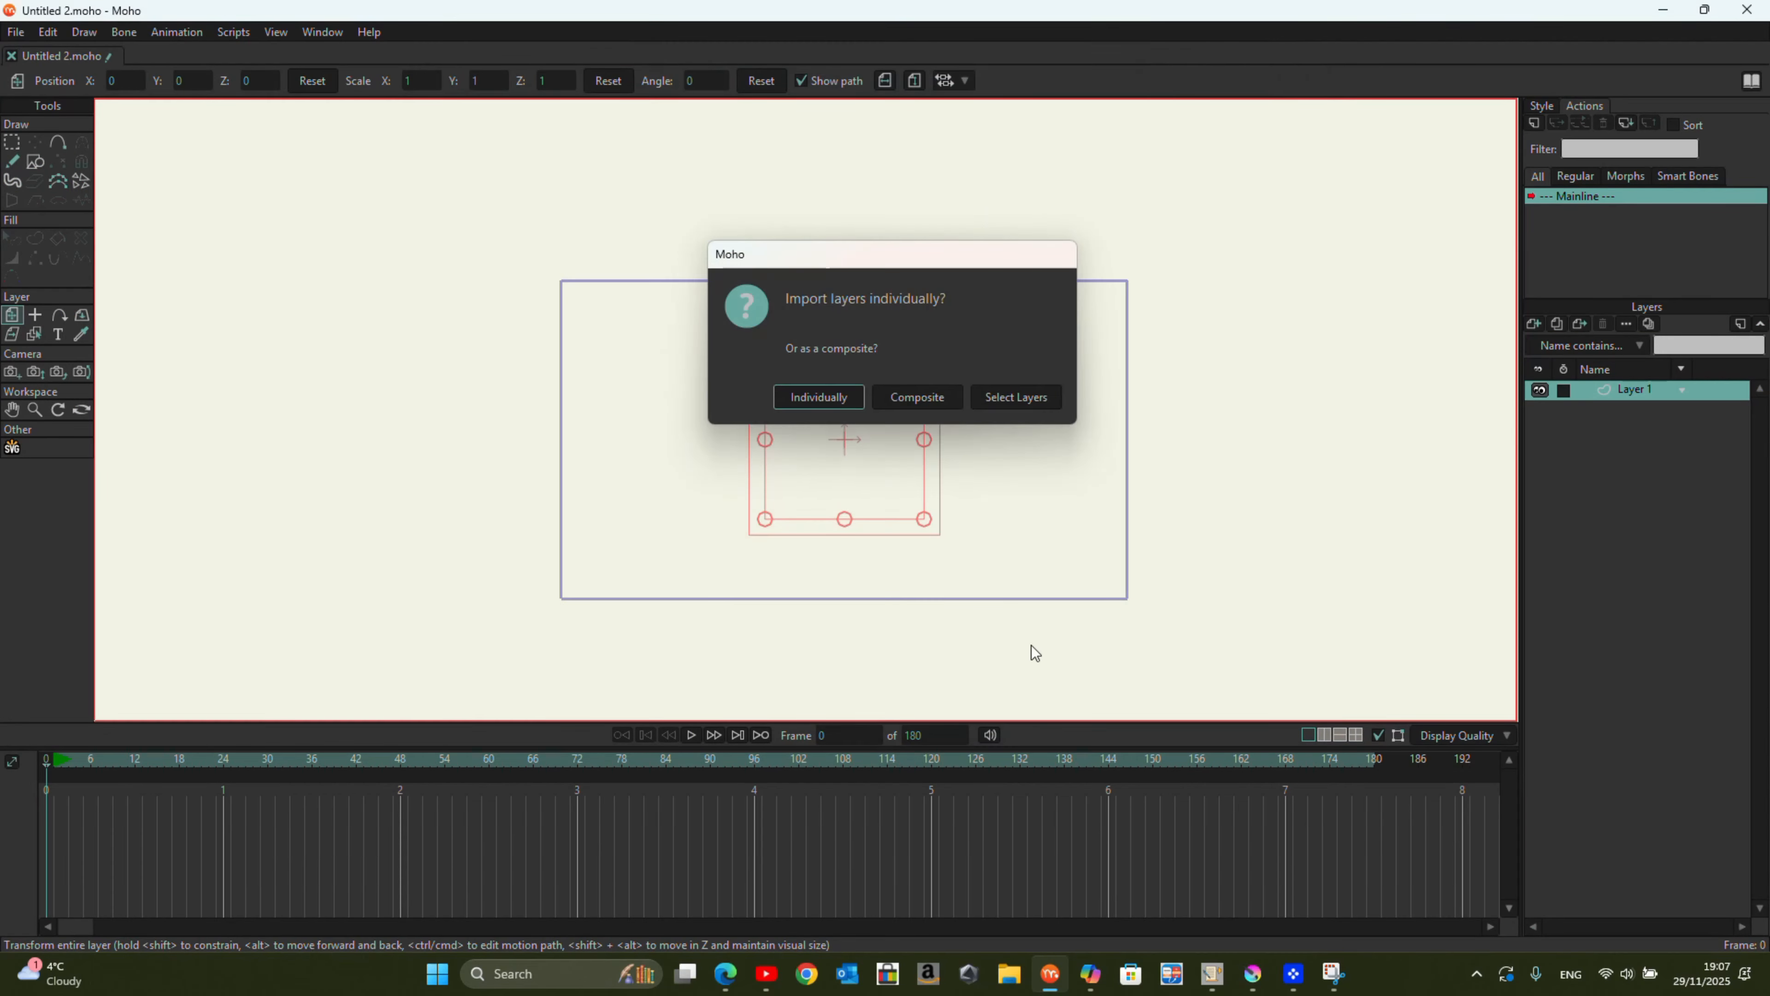
left_click(820, 400)
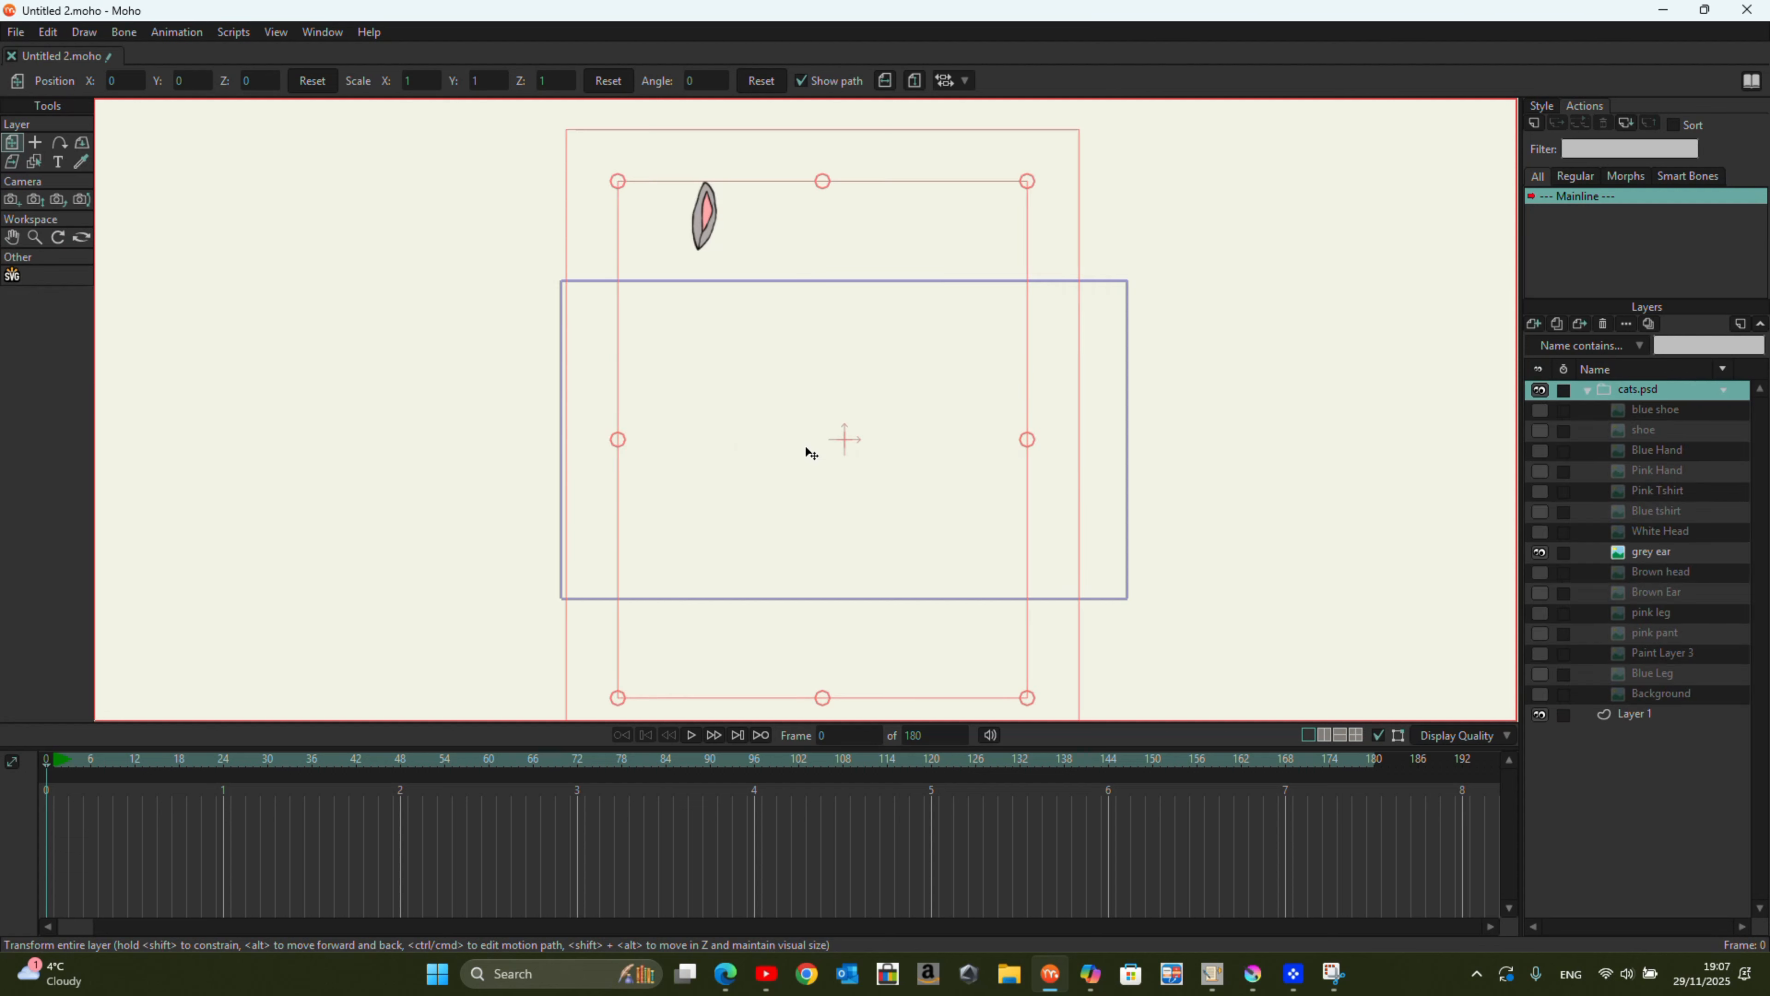
left_click(1540, 410)
left_click(1539, 430)
left_click(1540, 451)
left_click(1540, 470)
left_click(1539, 511)
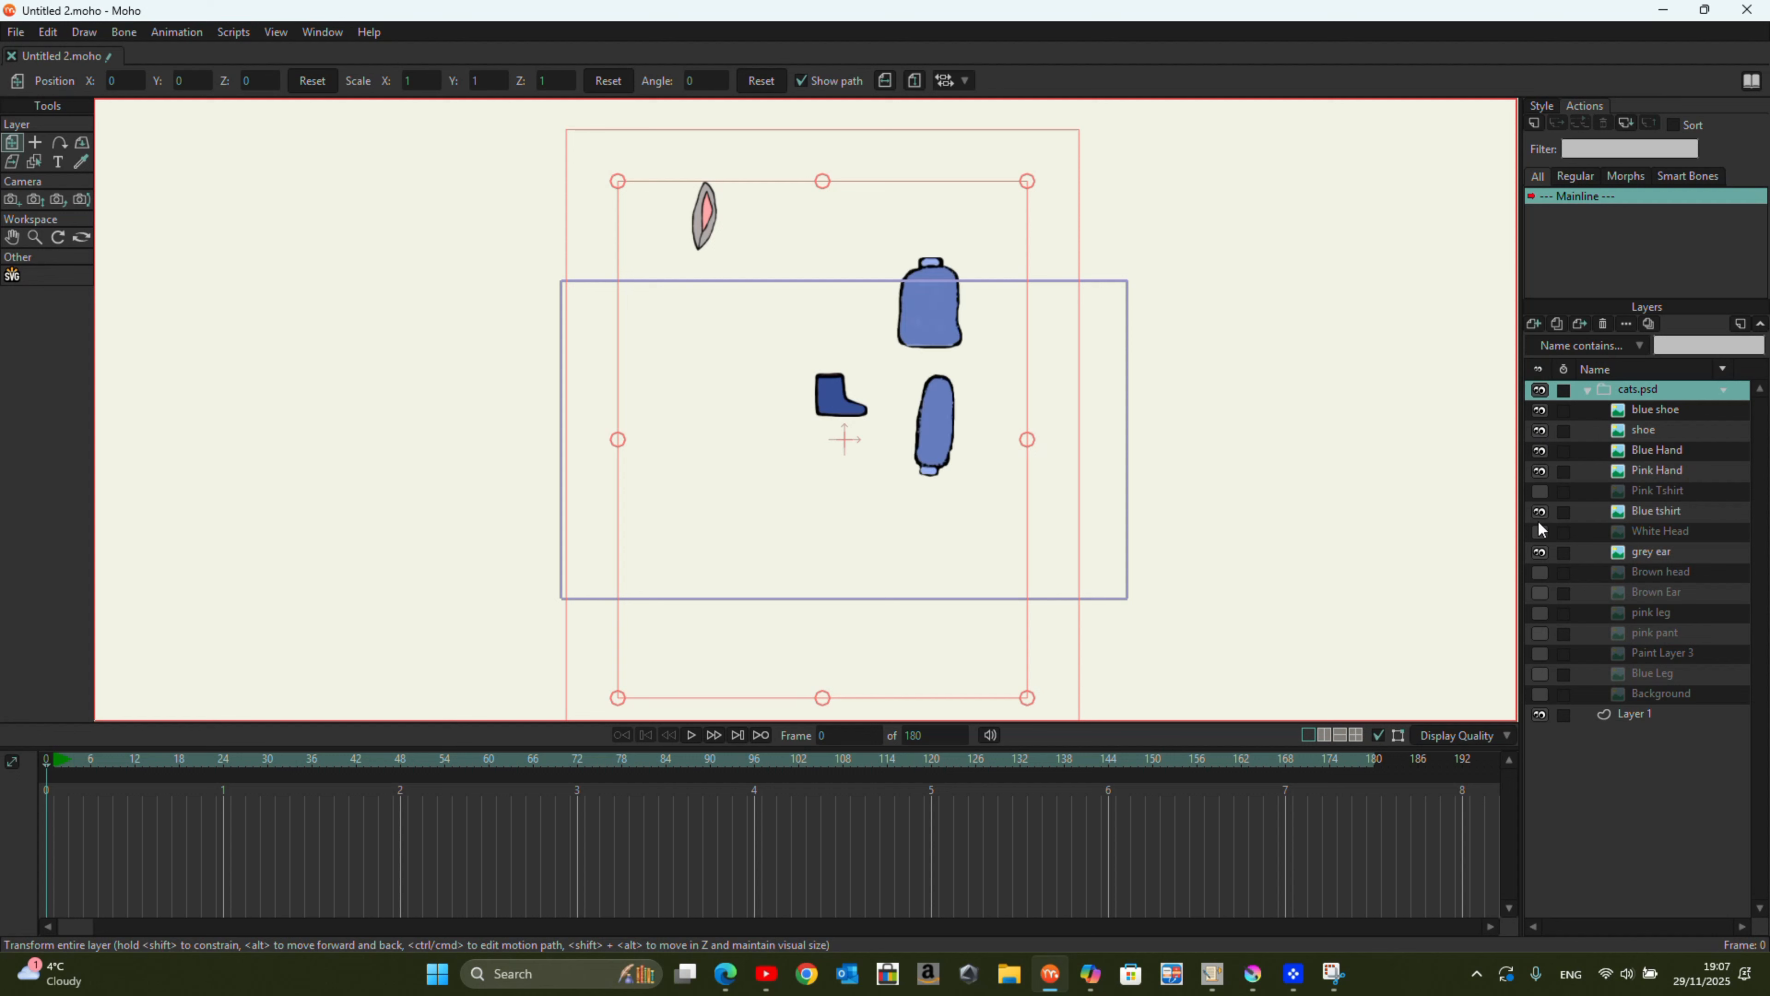
left_click(1539, 491)
left_click(1540, 531)
left_click(1539, 572)
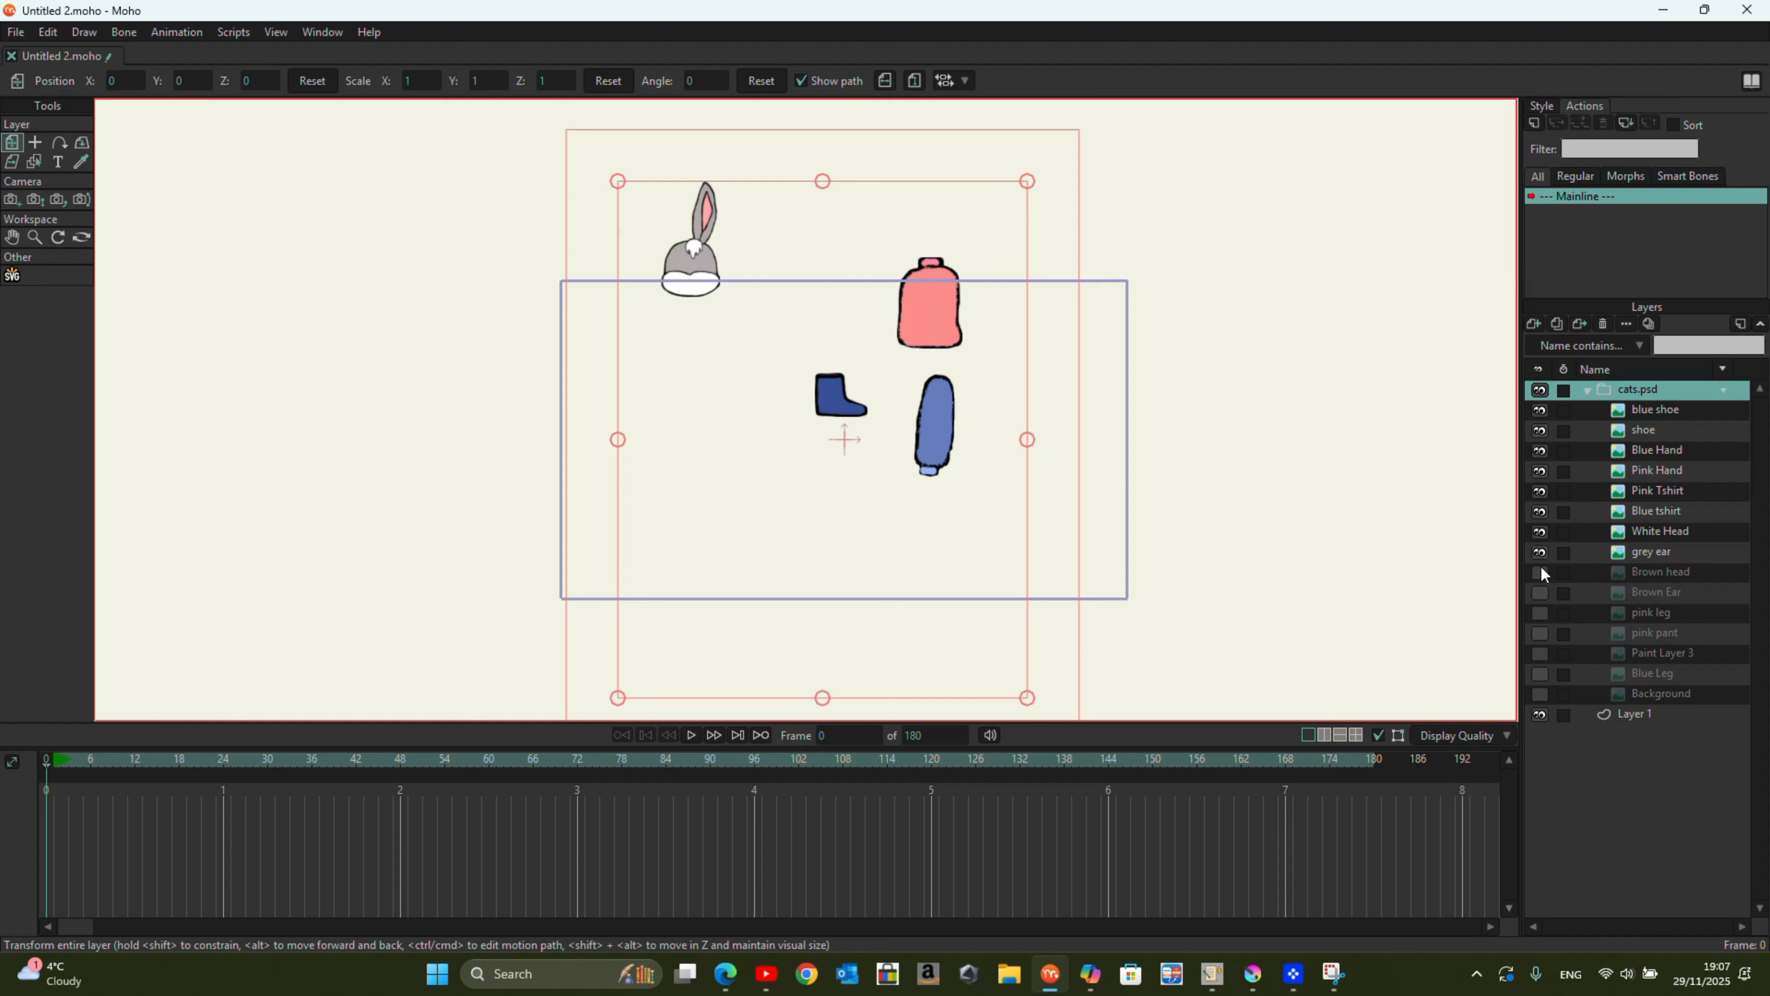
left_click(1540, 591)
left_click(1540, 613)
left_click(1540, 632)
left_click(1539, 653)
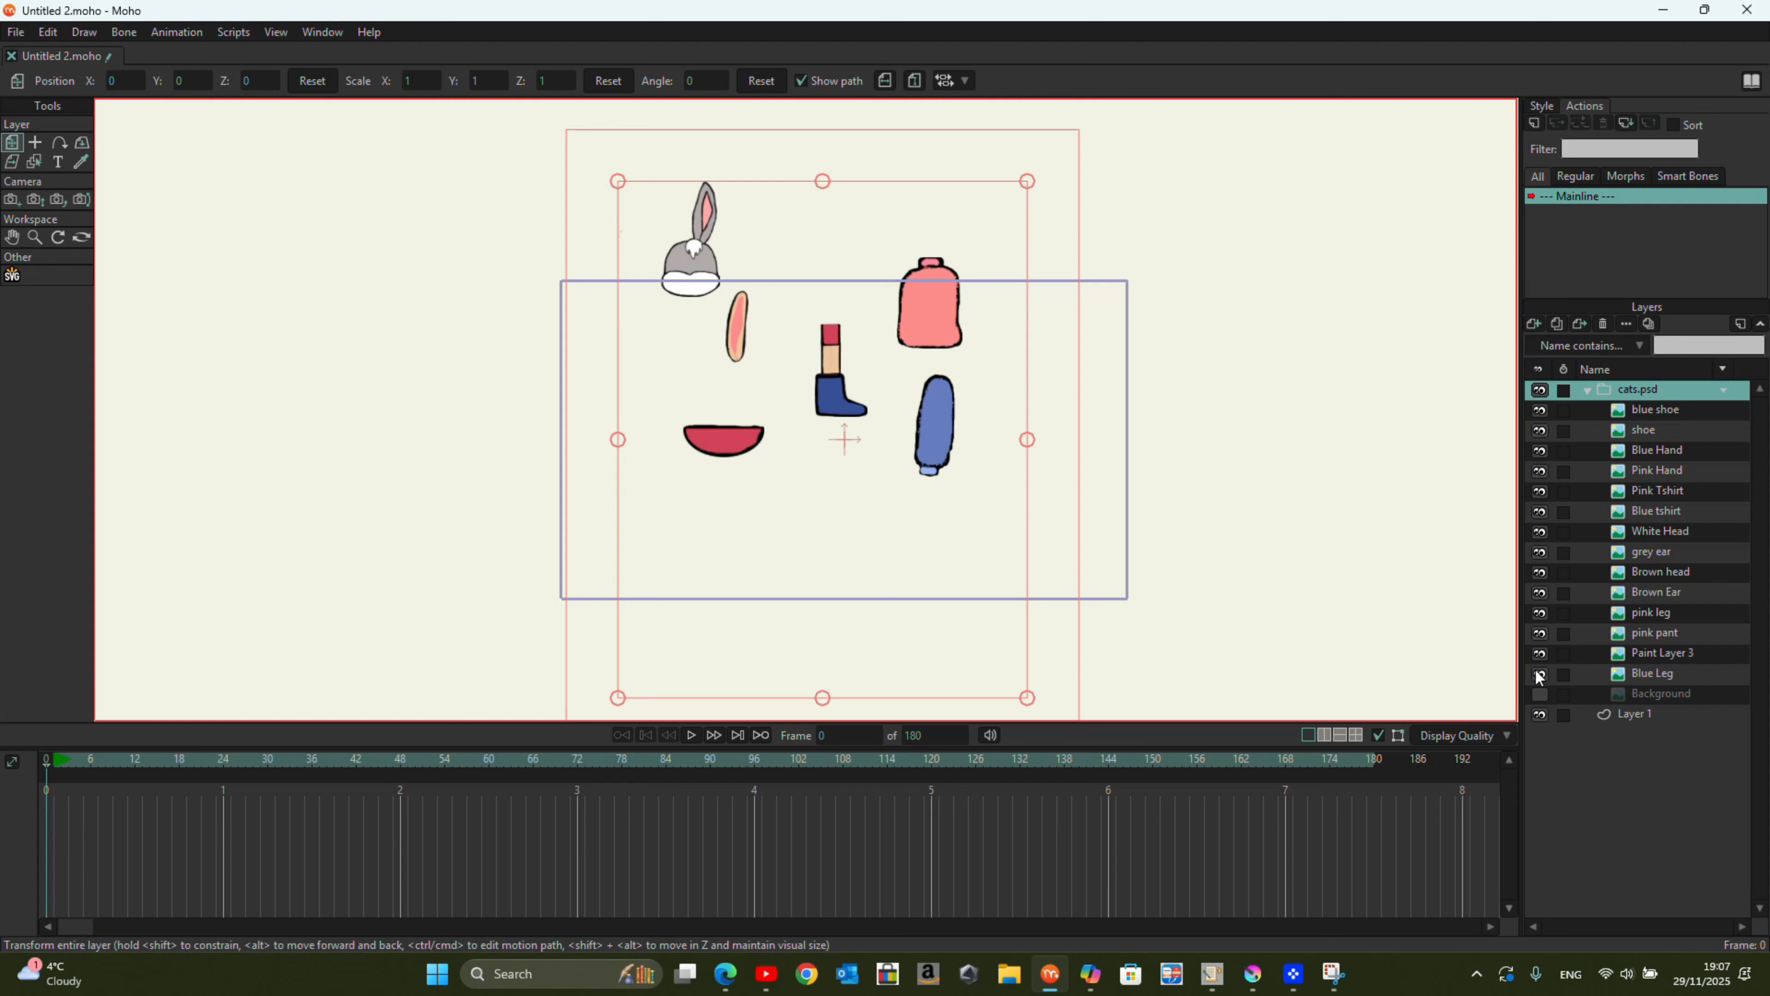
left_click(1540, 673)
left_click(1539, 694)
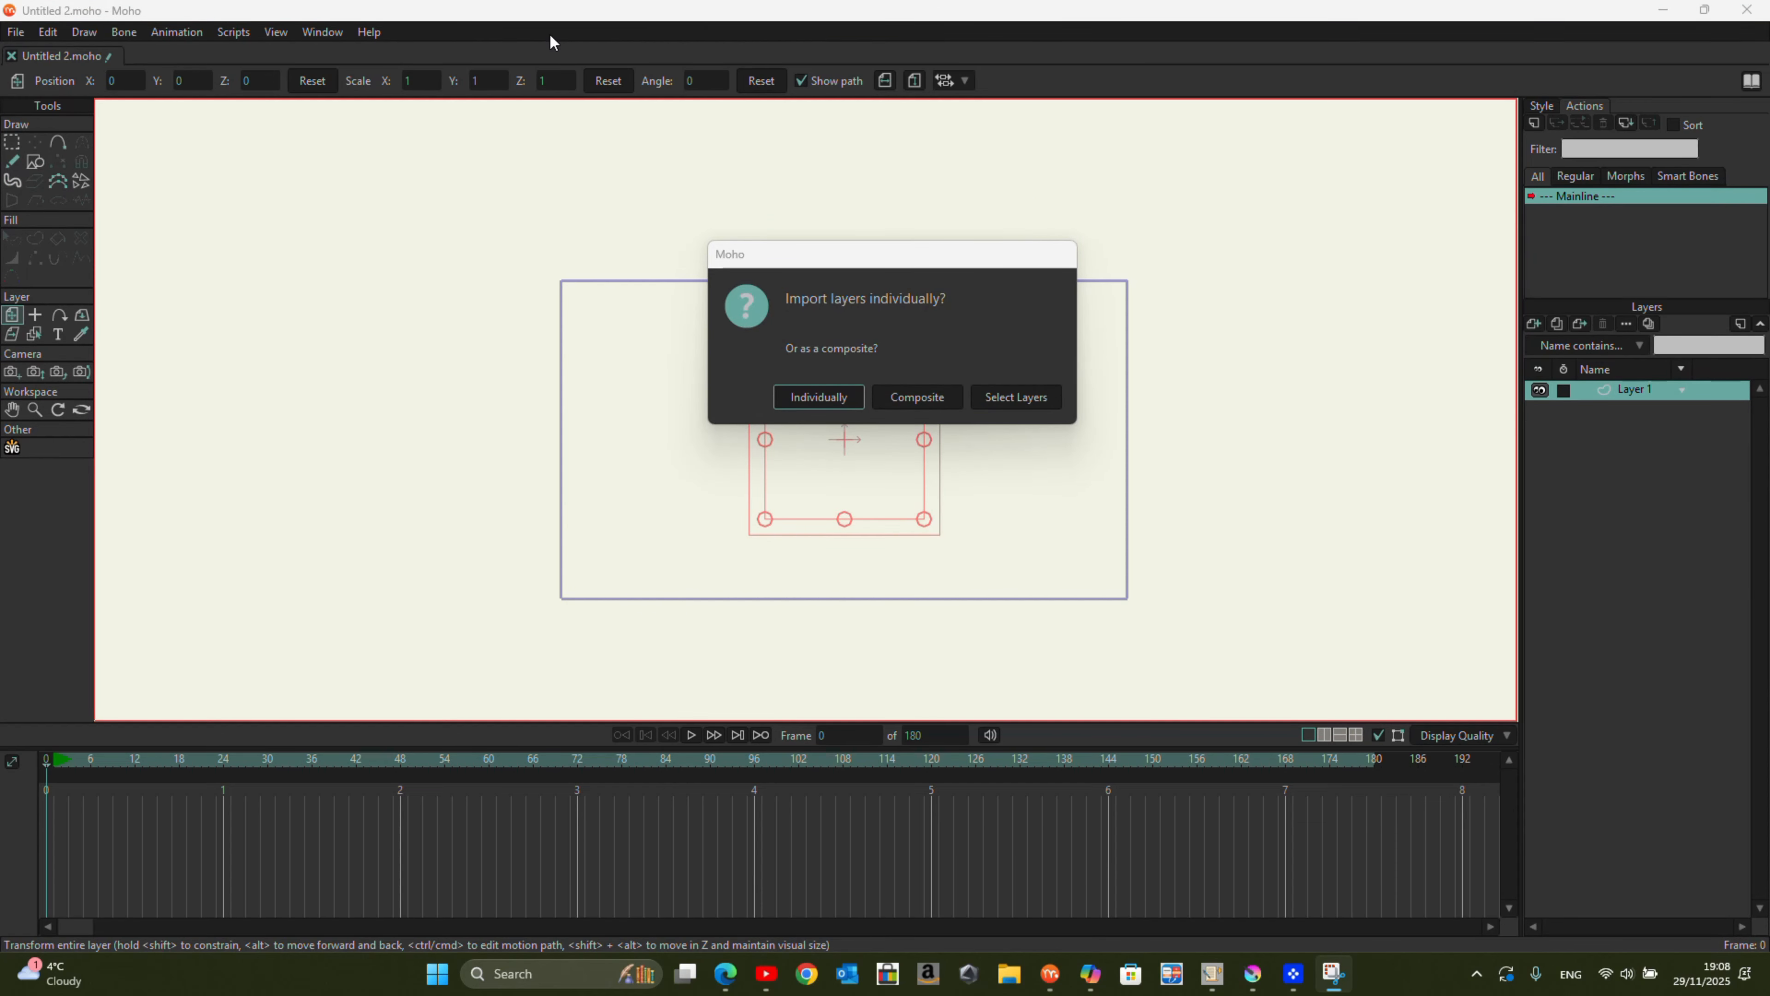
Step: Import cats.psd as a single composite layer and move its artwork toward the centre of the frame
left_click(918, 397)
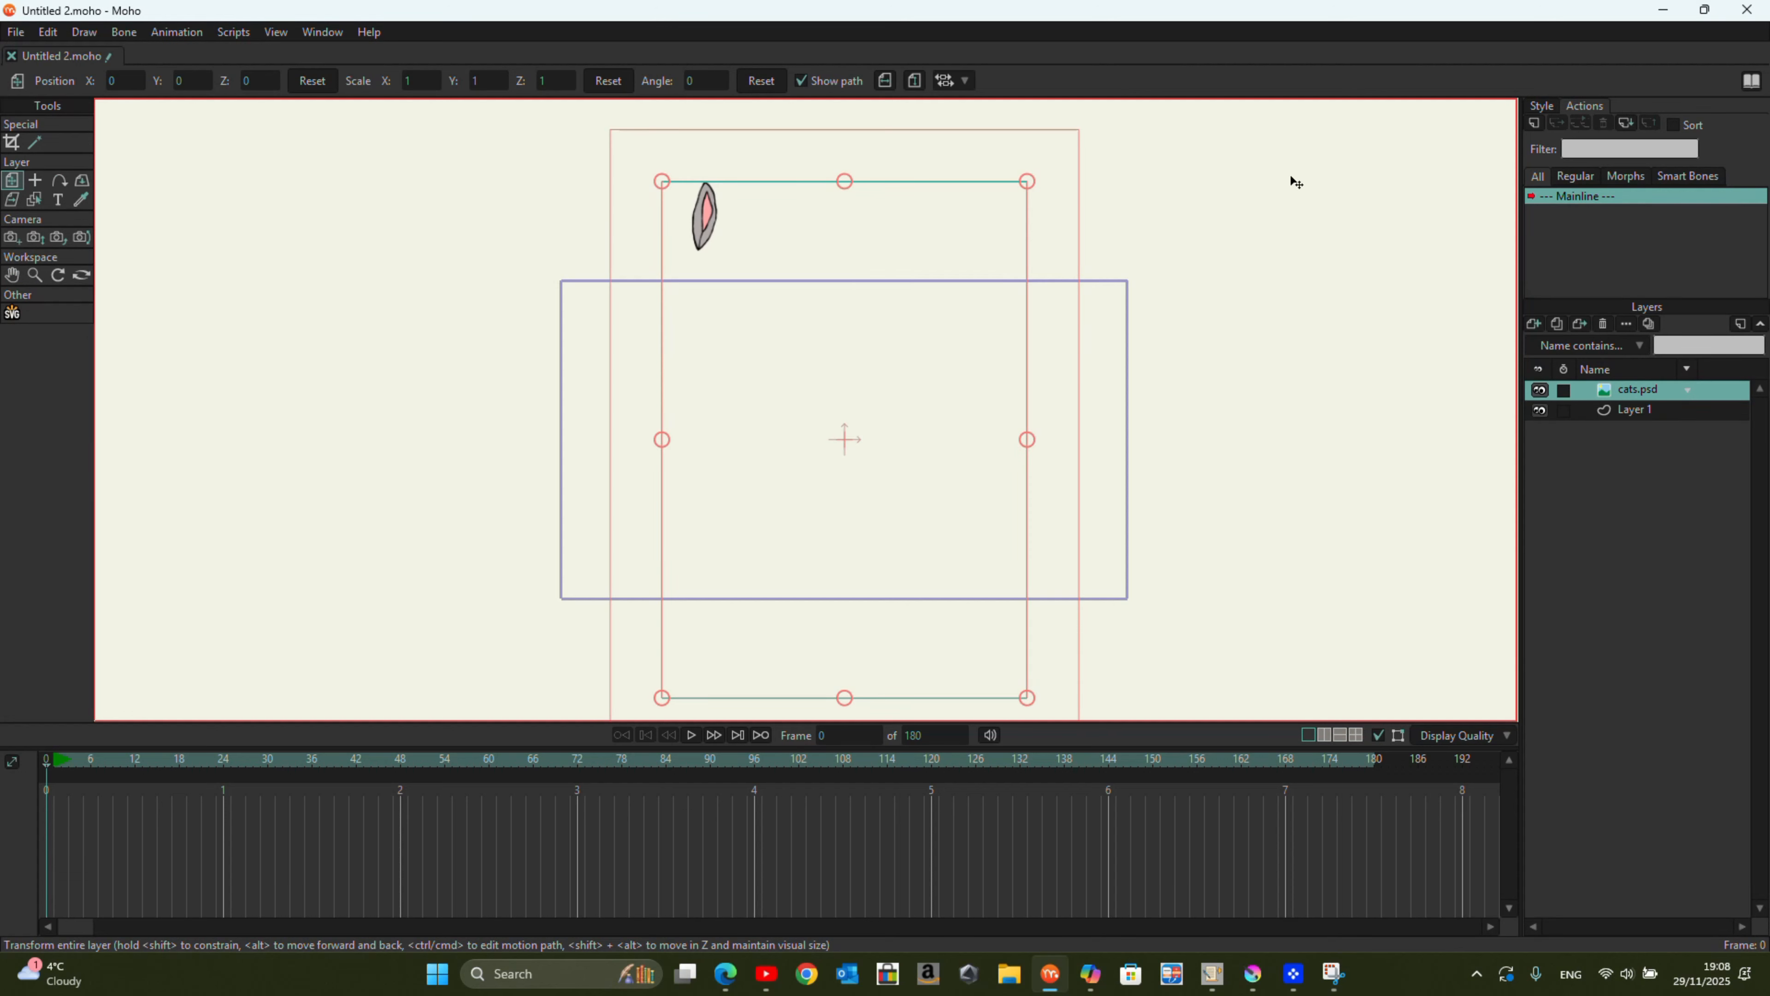
left_click(1687, 392)
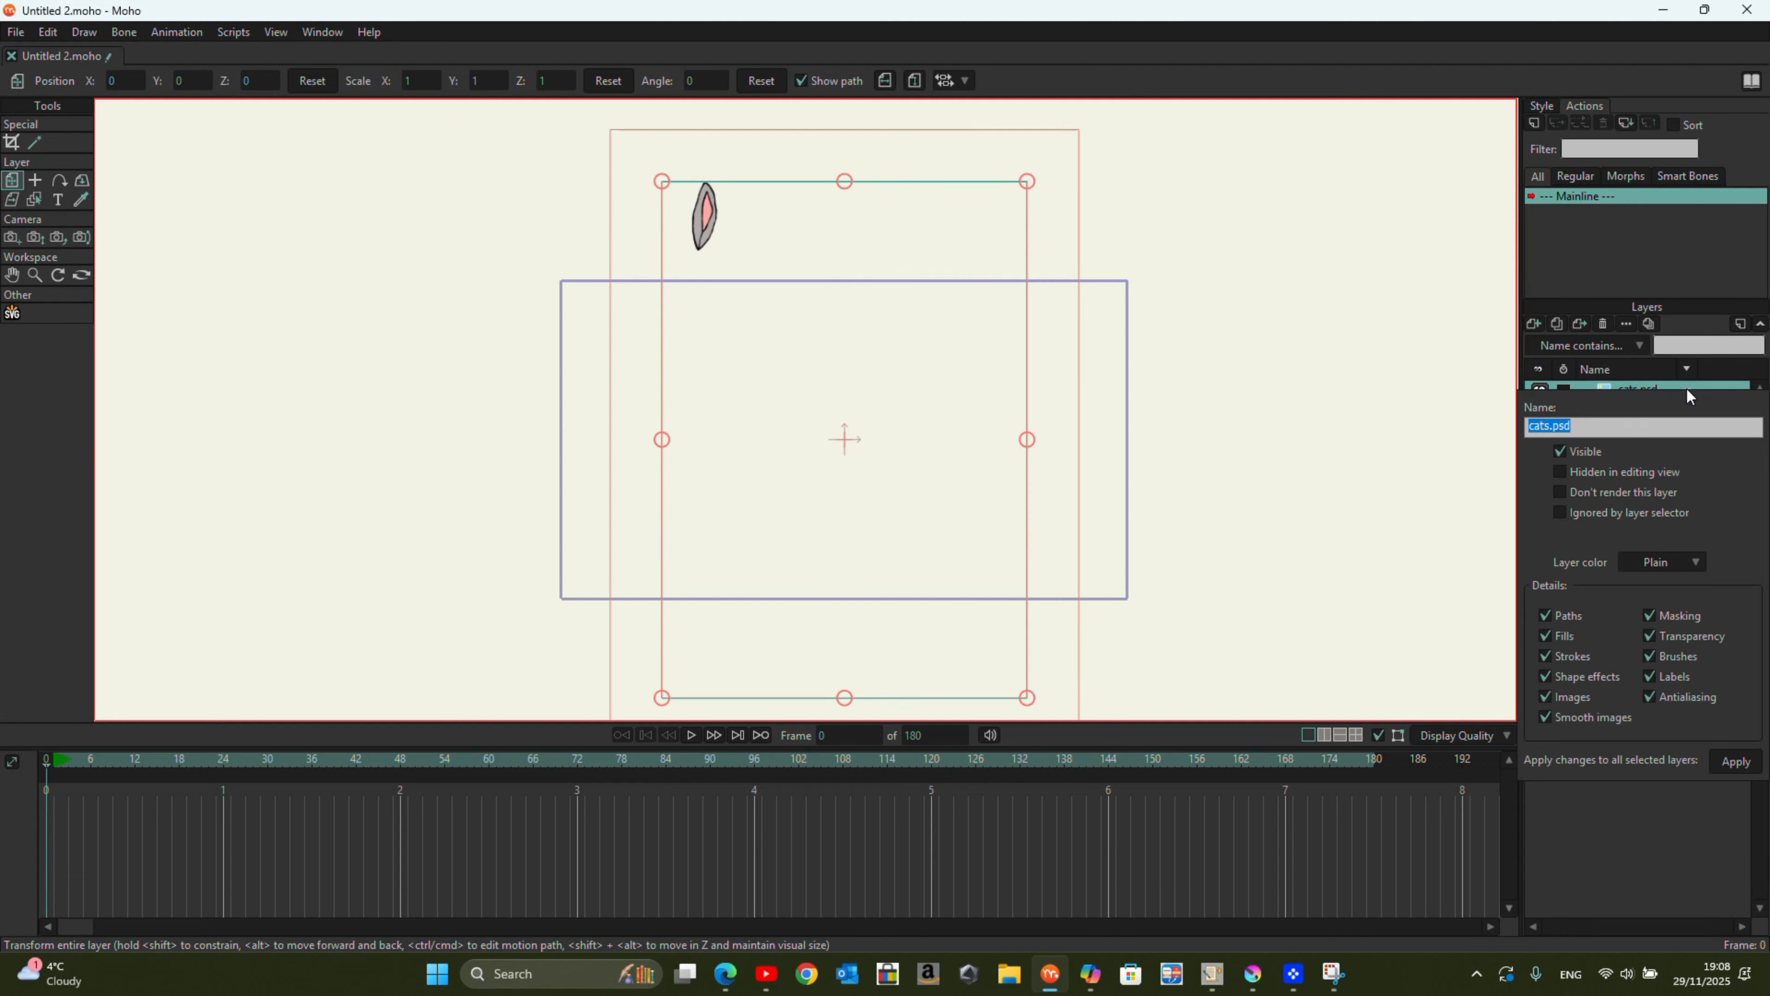
left_click_drag(686, 227, 870, 341)
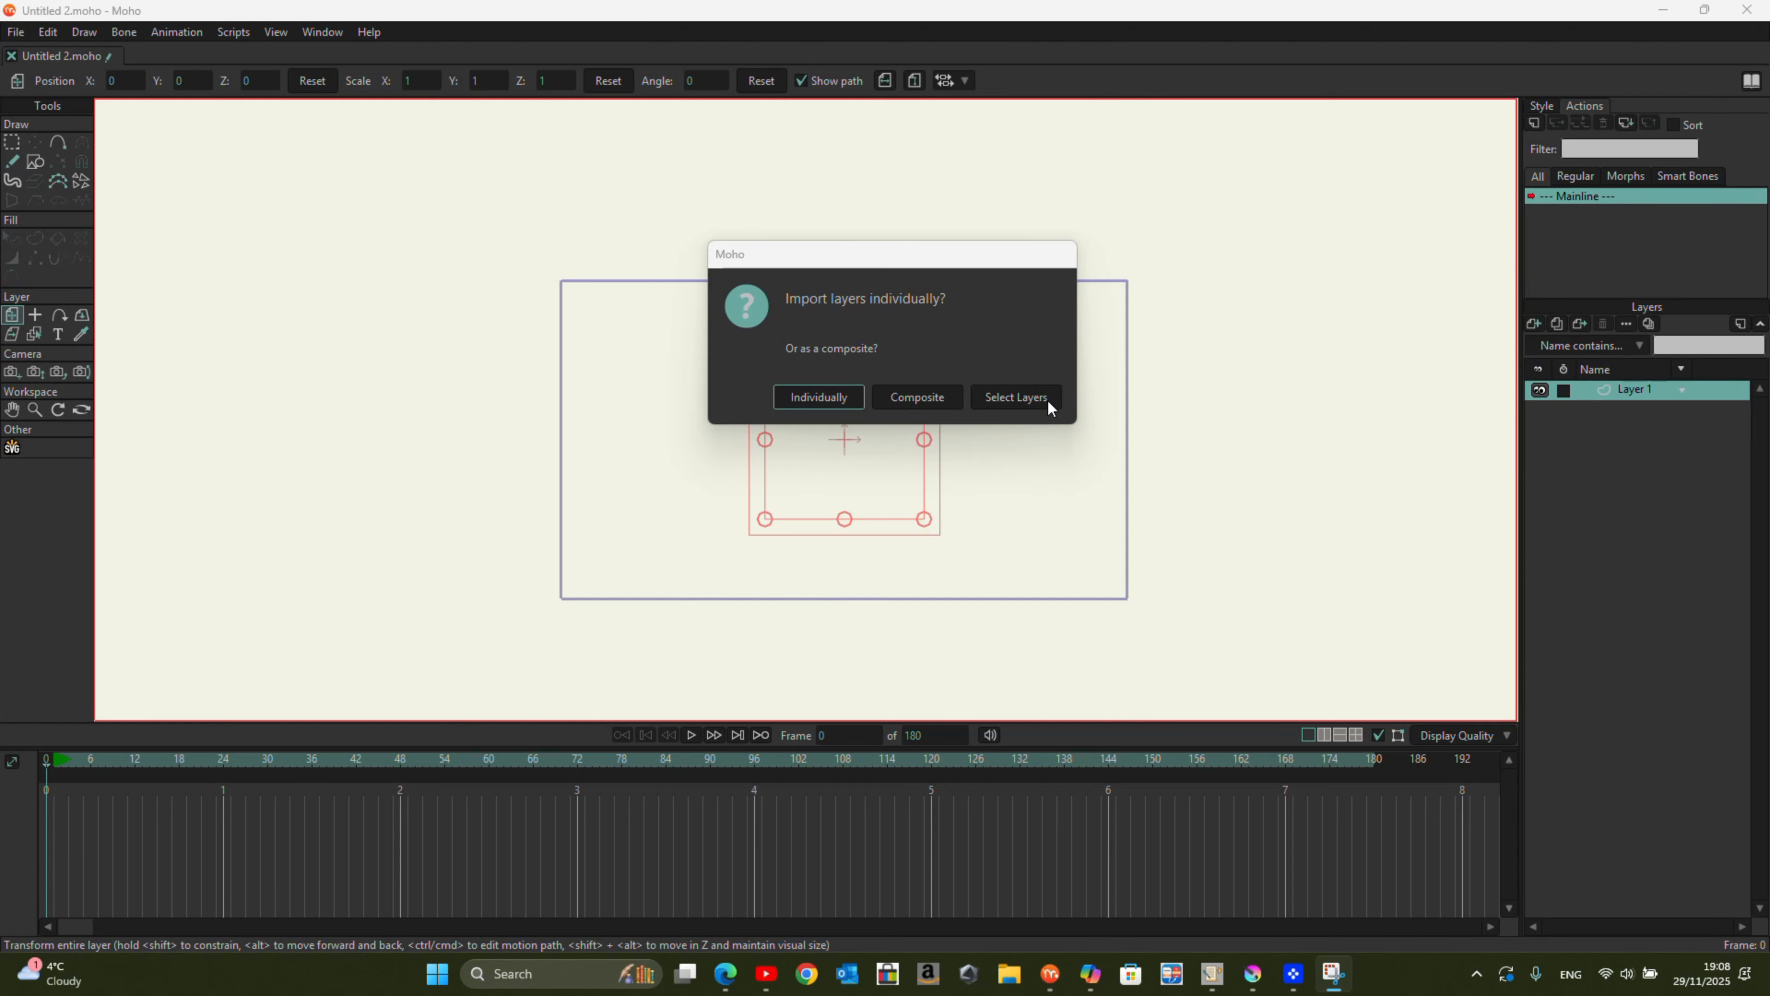
Step: Choose Select Layers for the cats.psd import and mark every layer from blue shoe down to Background
left_click(1019, 397)
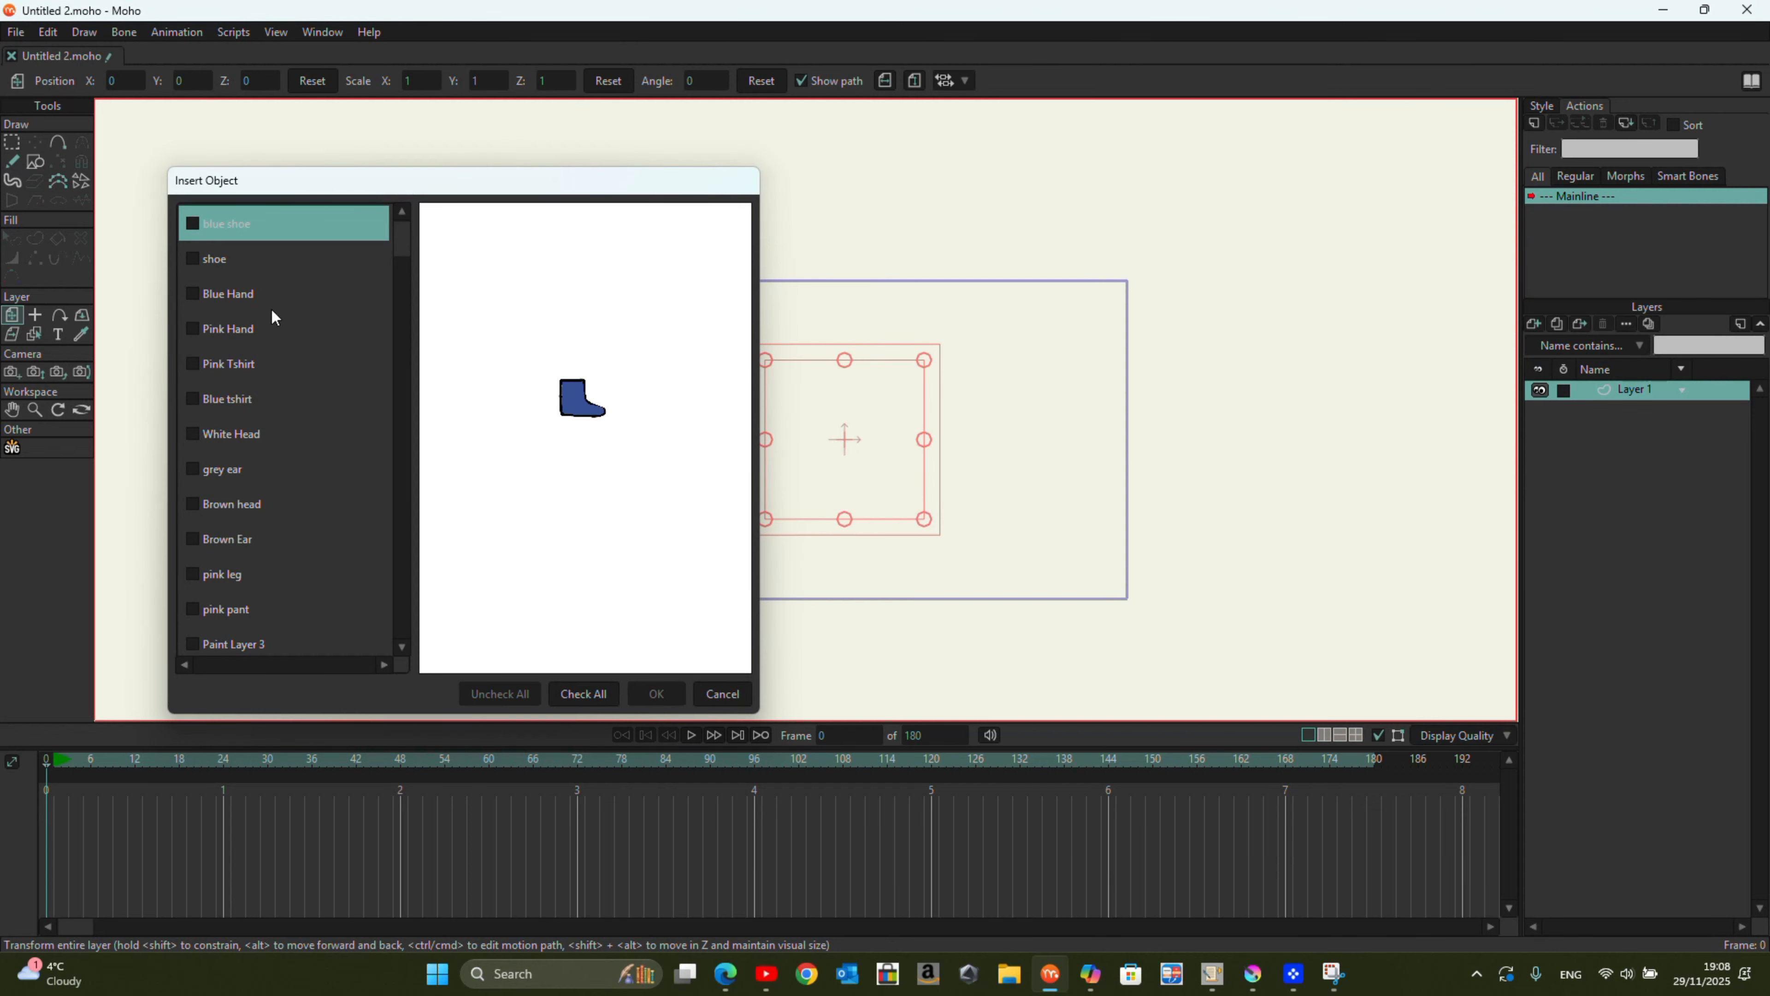
left_click(202, 230)
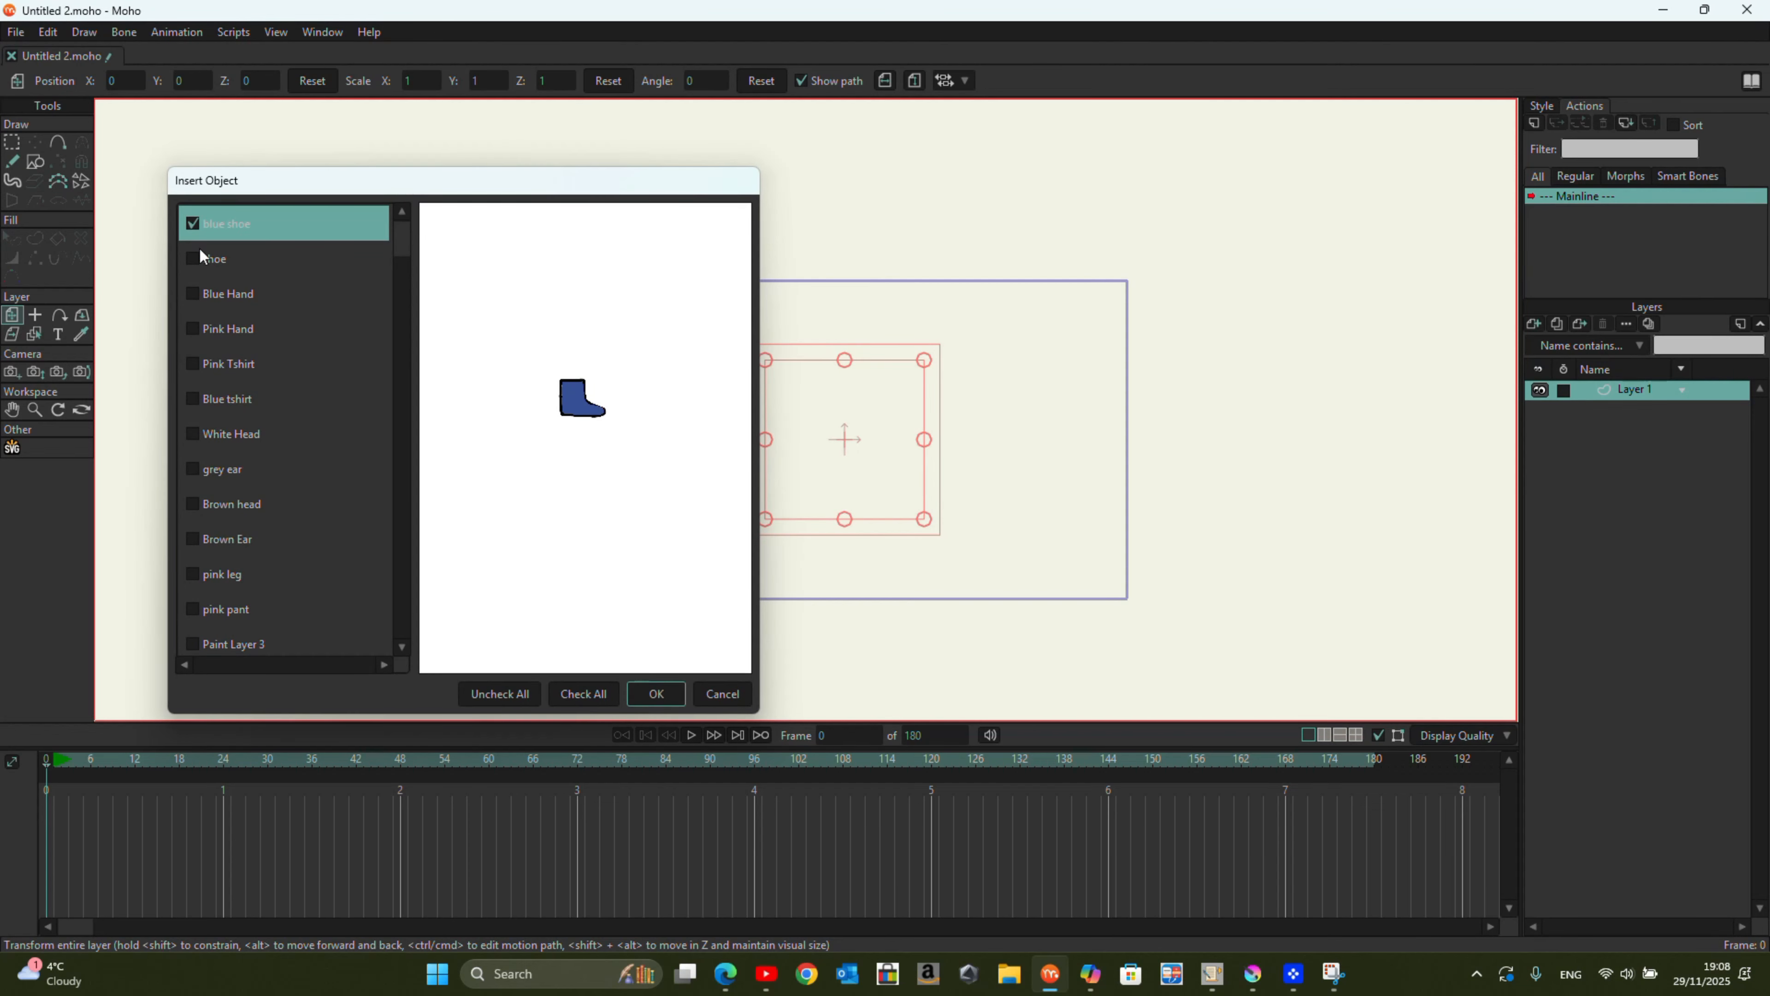
left_click(199, 292)
left_click(197, 329)
left_click(193, 364)
left_click(191, 399)
left_click(193, 433)
left_click(193, 468)
left_click(193, 503)
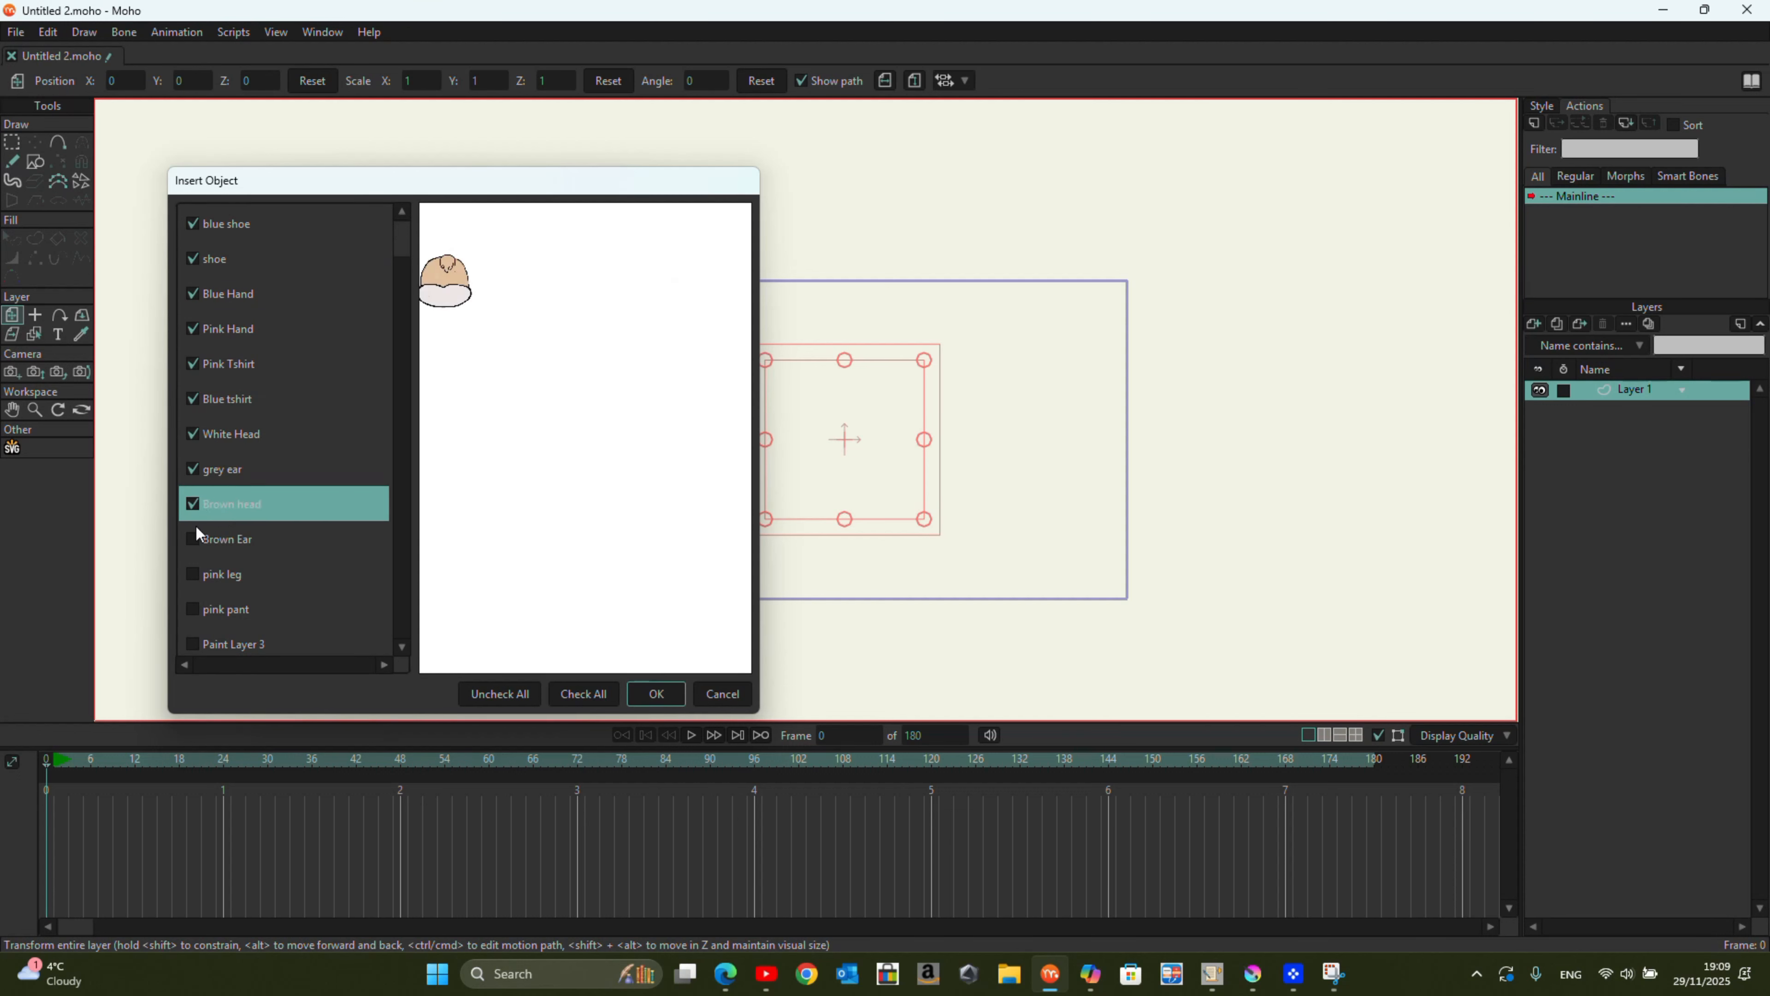
left_click(195, 539)
left_click(193, 574)
left_click(201, 642)
left_click_drag(508, 201, 732, 172)
scroll(488, 453, "down", 2)
left_click(415, 505)
left_click(417, 503)
left_click(416, 537)
left_click(417, 572)
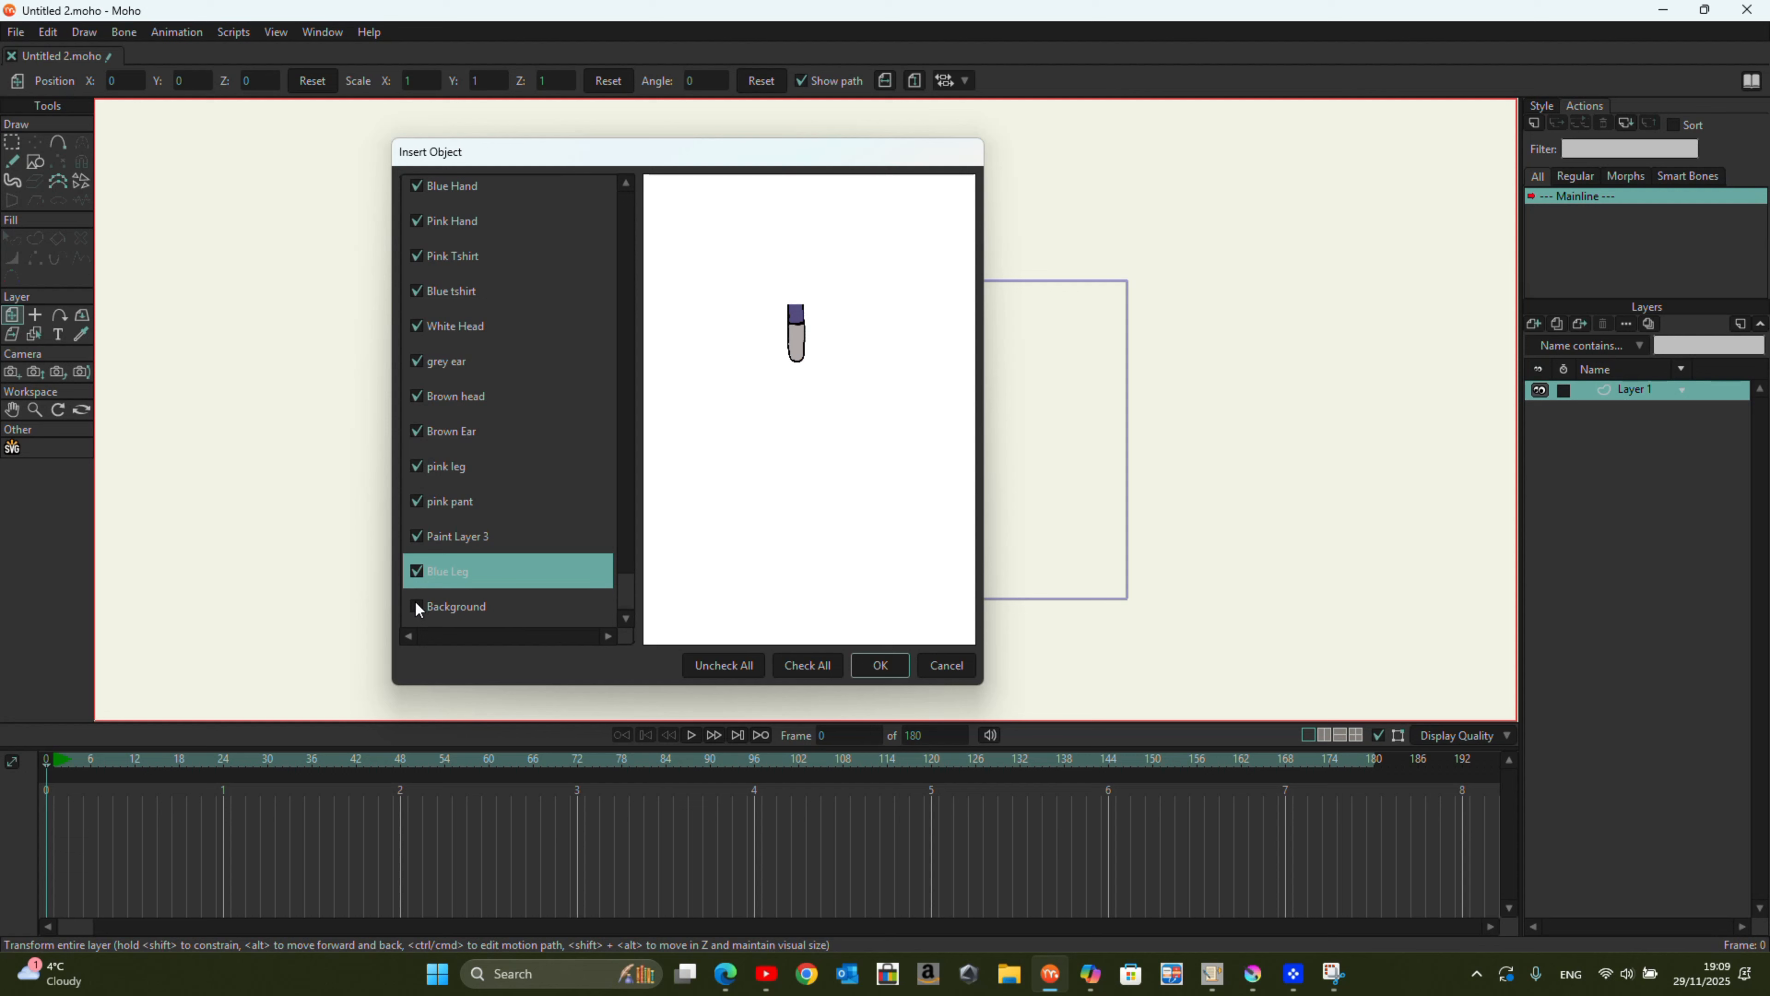
left_click(422, 609)
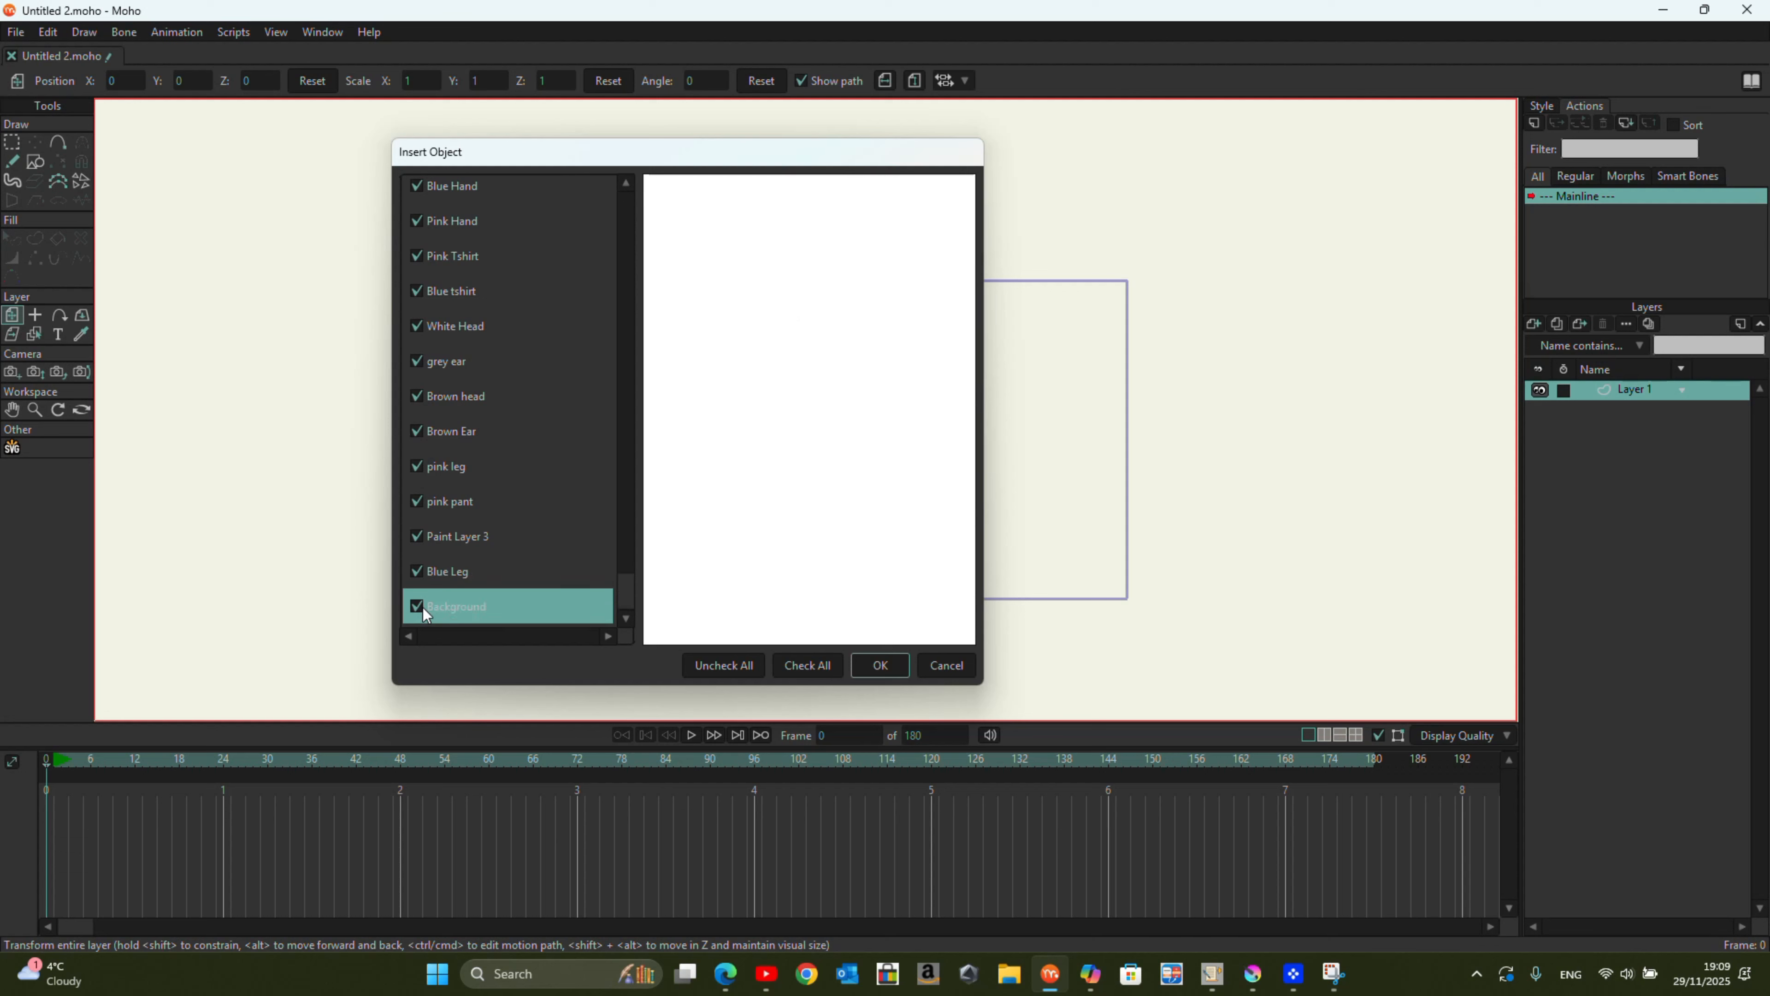
scroll(551, 519, "up", 2)
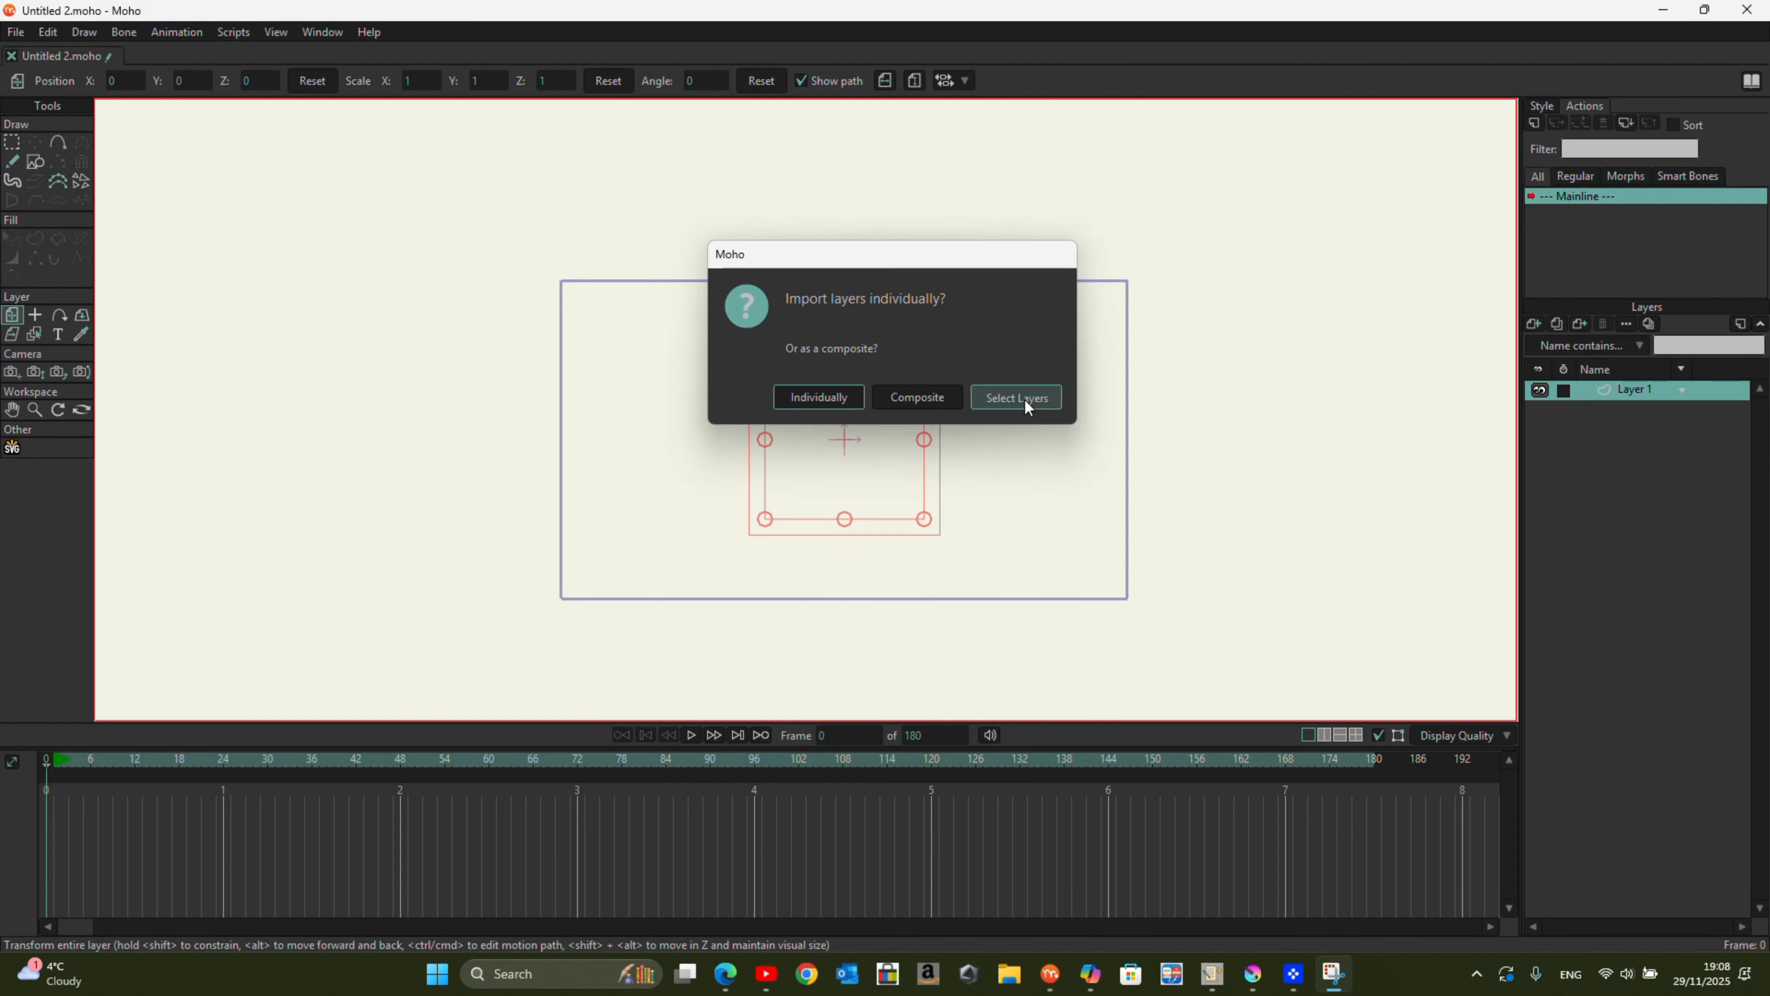
Step: Choose Select Layers for the PSD import and mark the layers from blue shoe through pink leg
left_click(1025, 399)
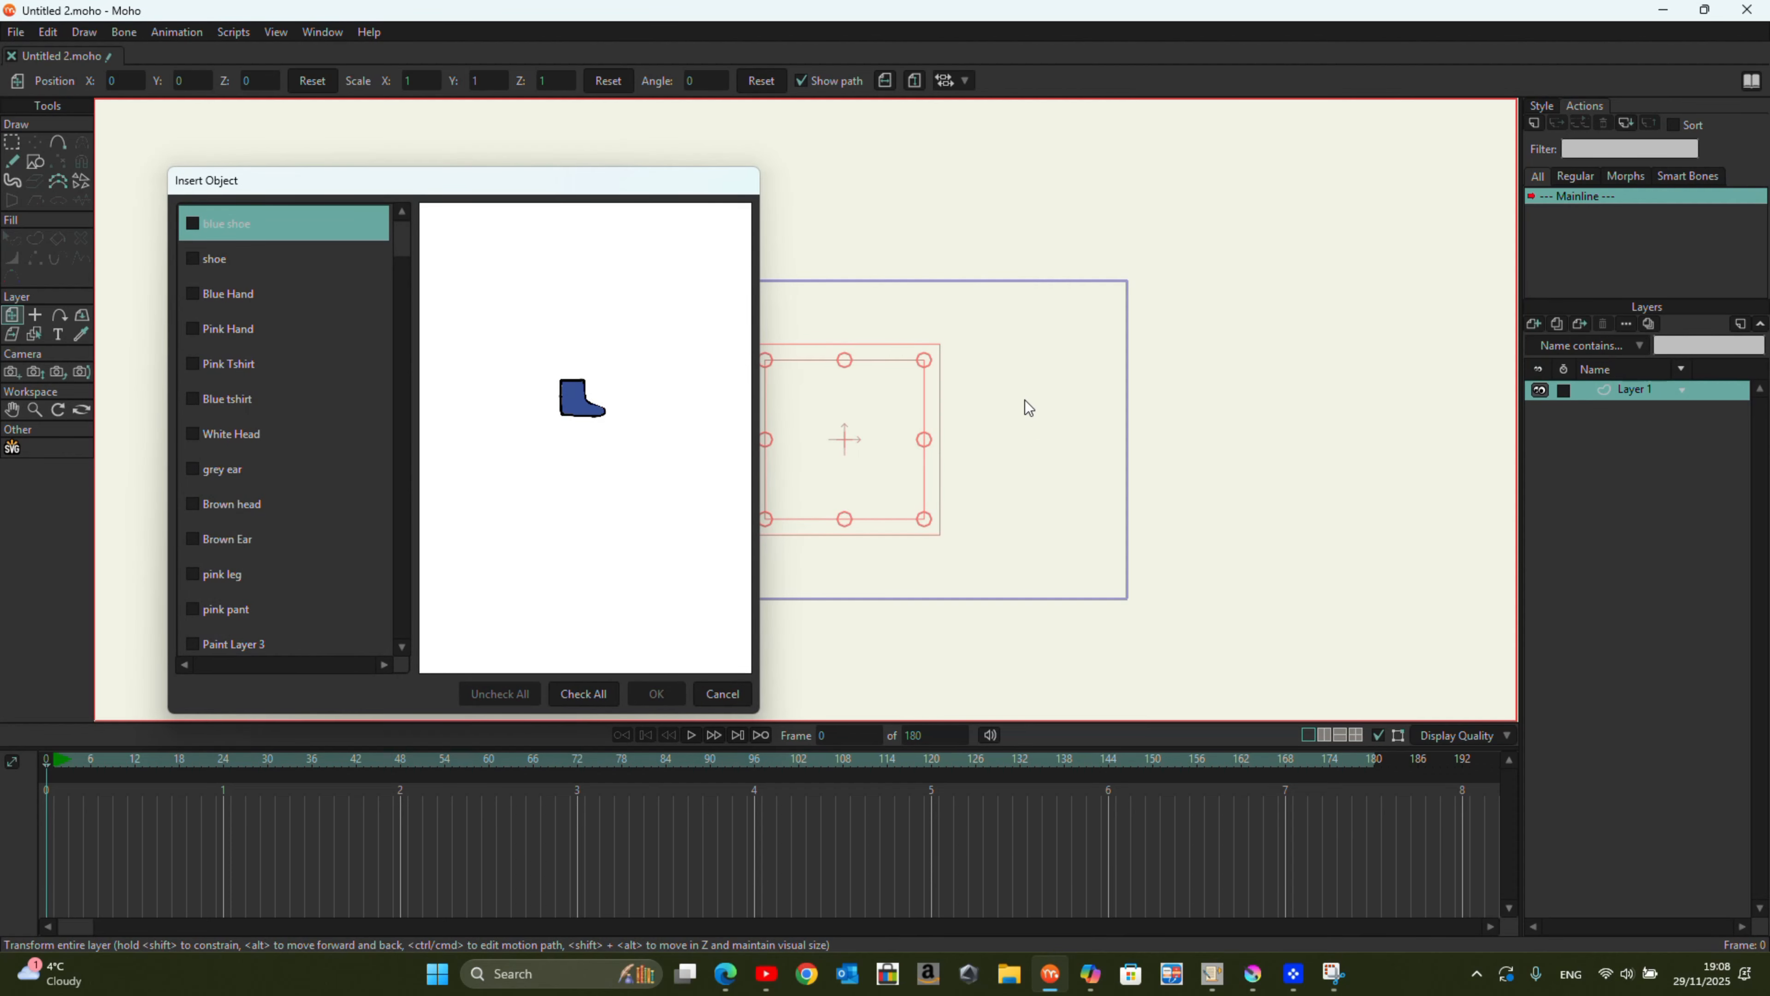
left_click(201, 226)
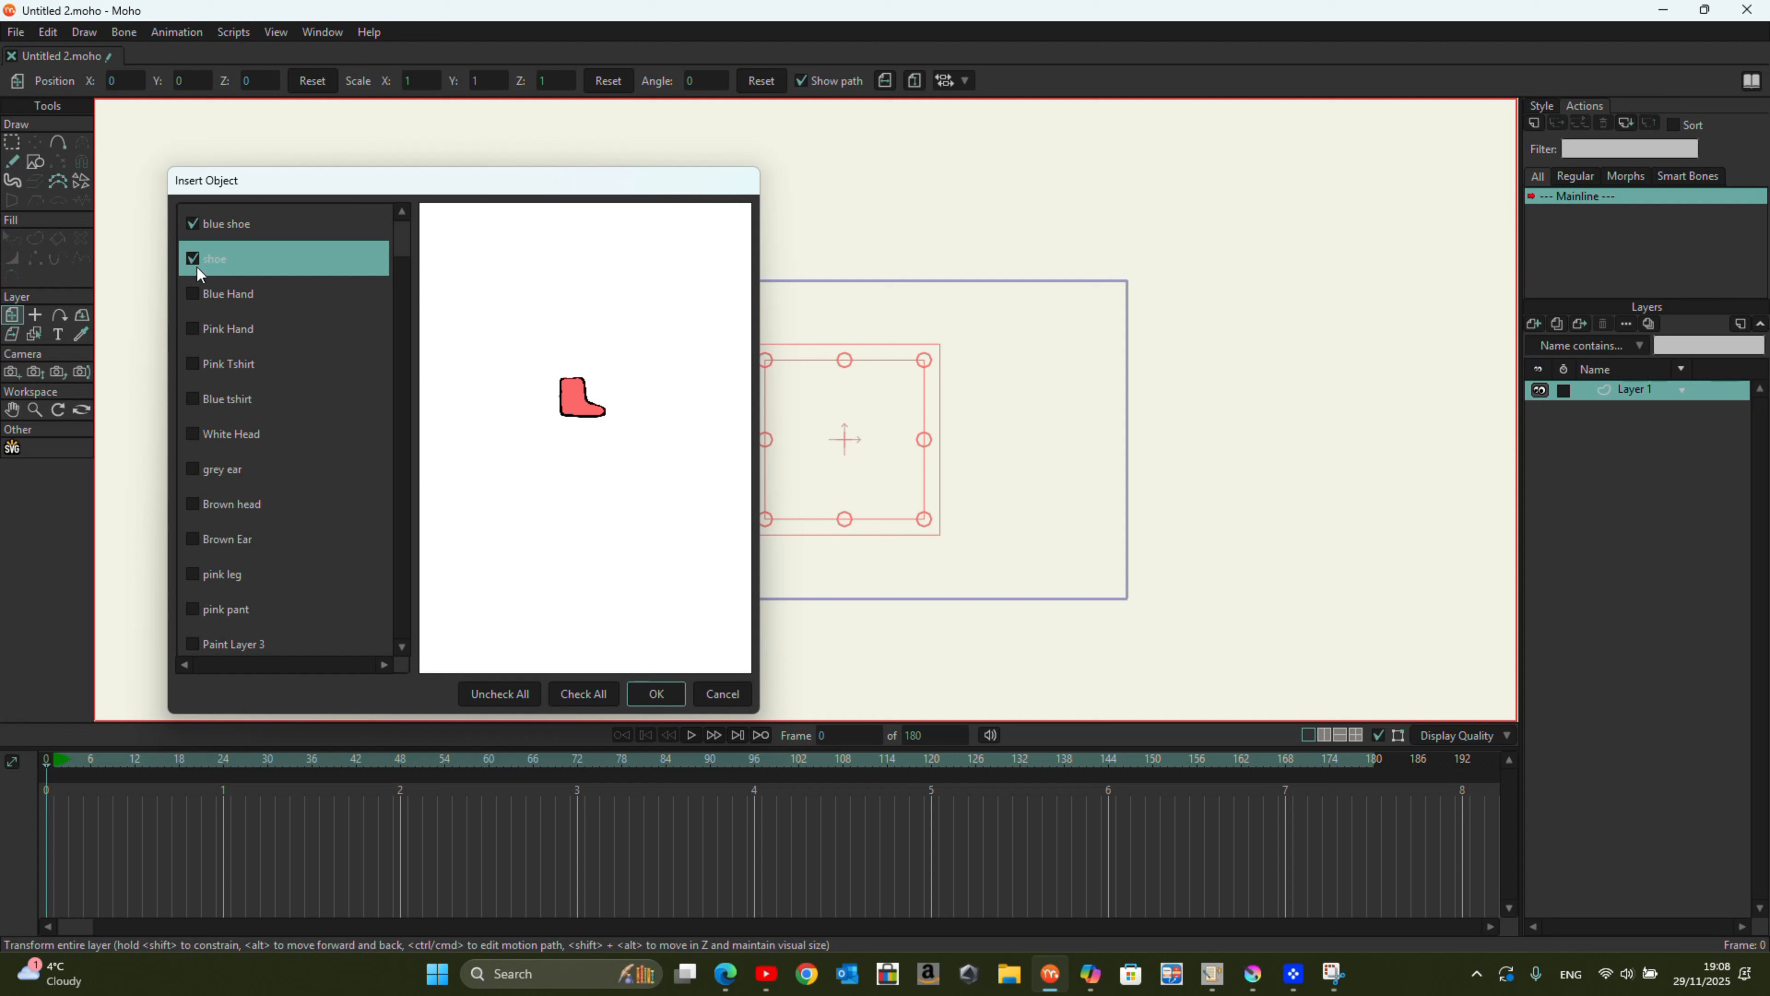
left_click(195, 292)
left_click(195, 329)
left_click(194, 365)
left_click(193, 399)
left_click(194, 434)
left_click(194, 469)
left_click(195, 503)
left_click(195, 538)
left_click(195, 574)
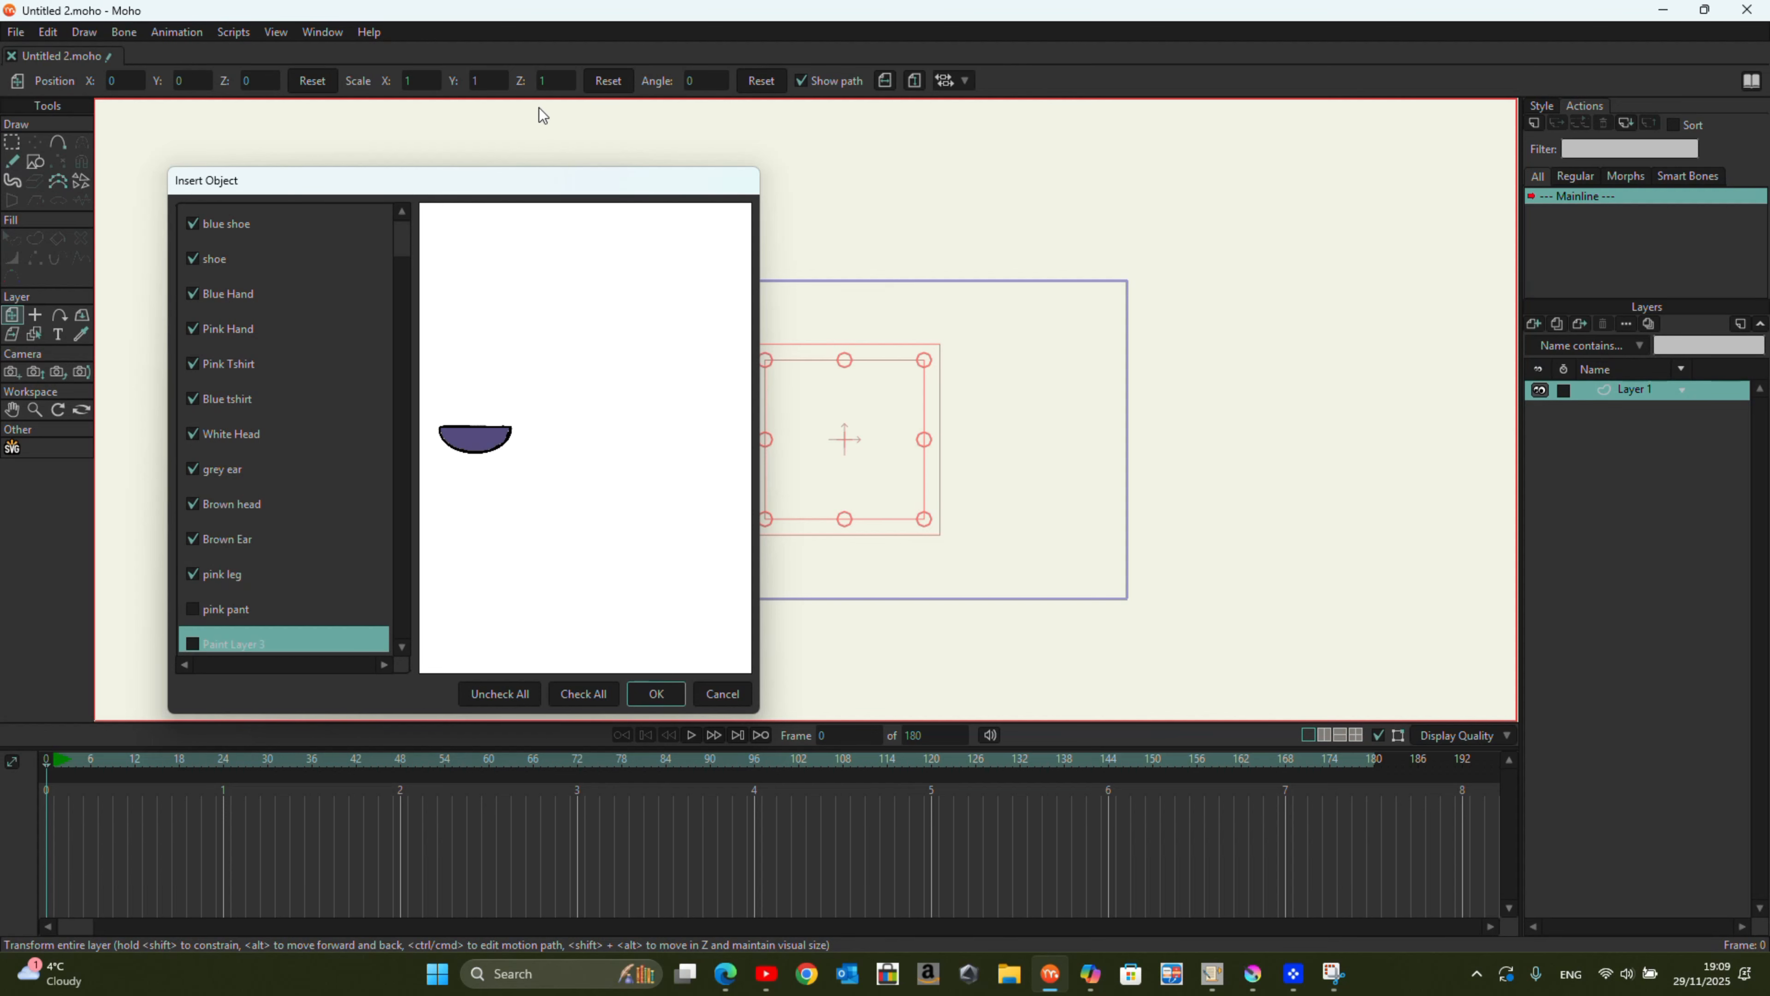
Step: Also mark pink pant, Paint Layer 3, Blue Leg and Background, and import all the marked layers
left_click_drag(511, 190, 733, 162)
scroll(485, 418, "down", 1)
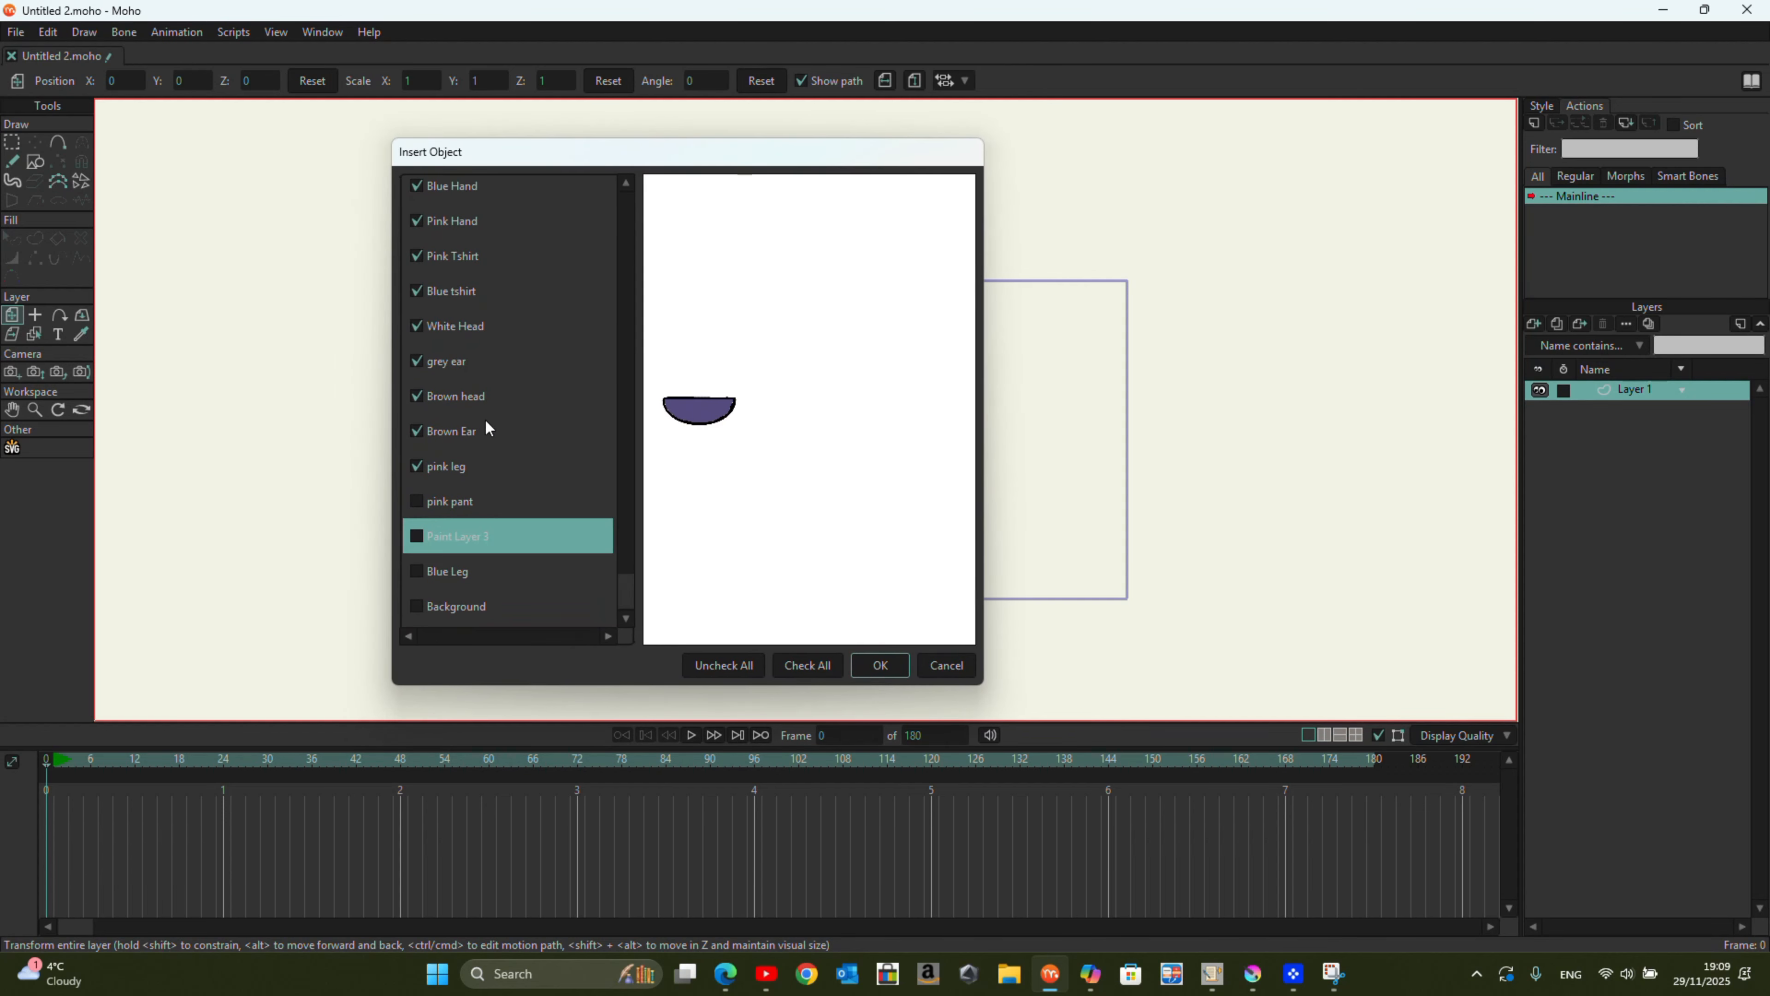
left_click(426, 503)
left_click(421, 538)
left_click(420, 573)
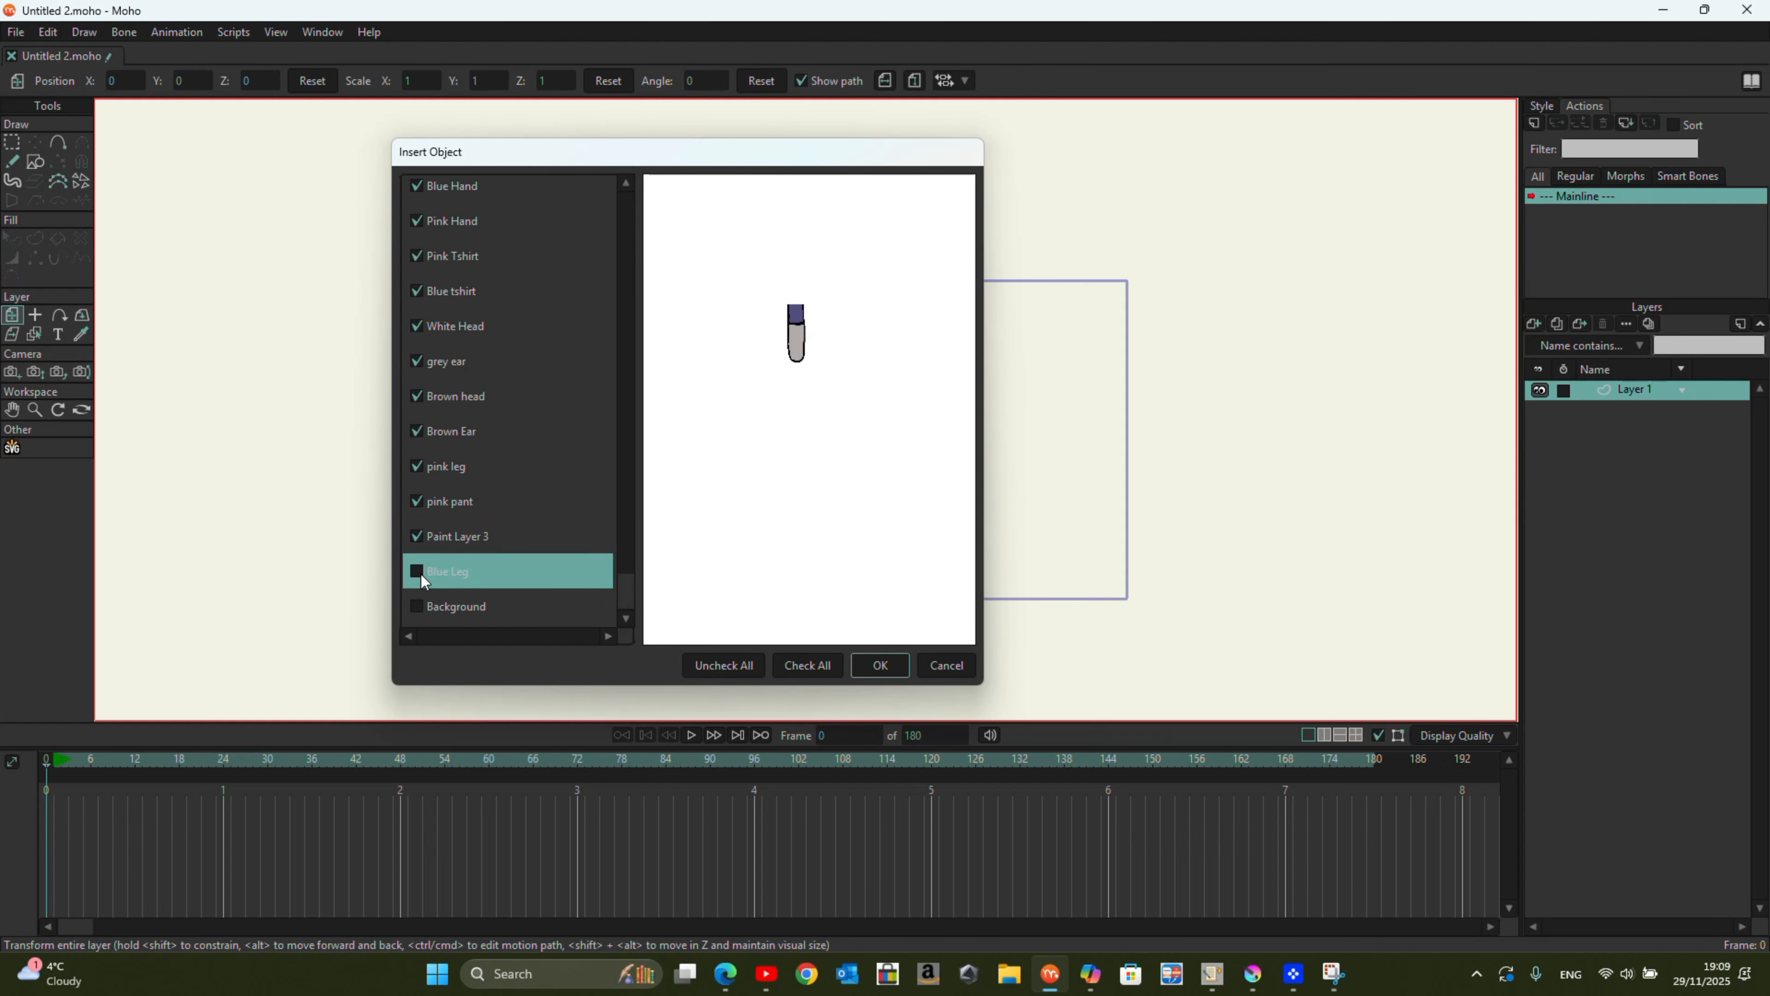
left_click(422, 608)
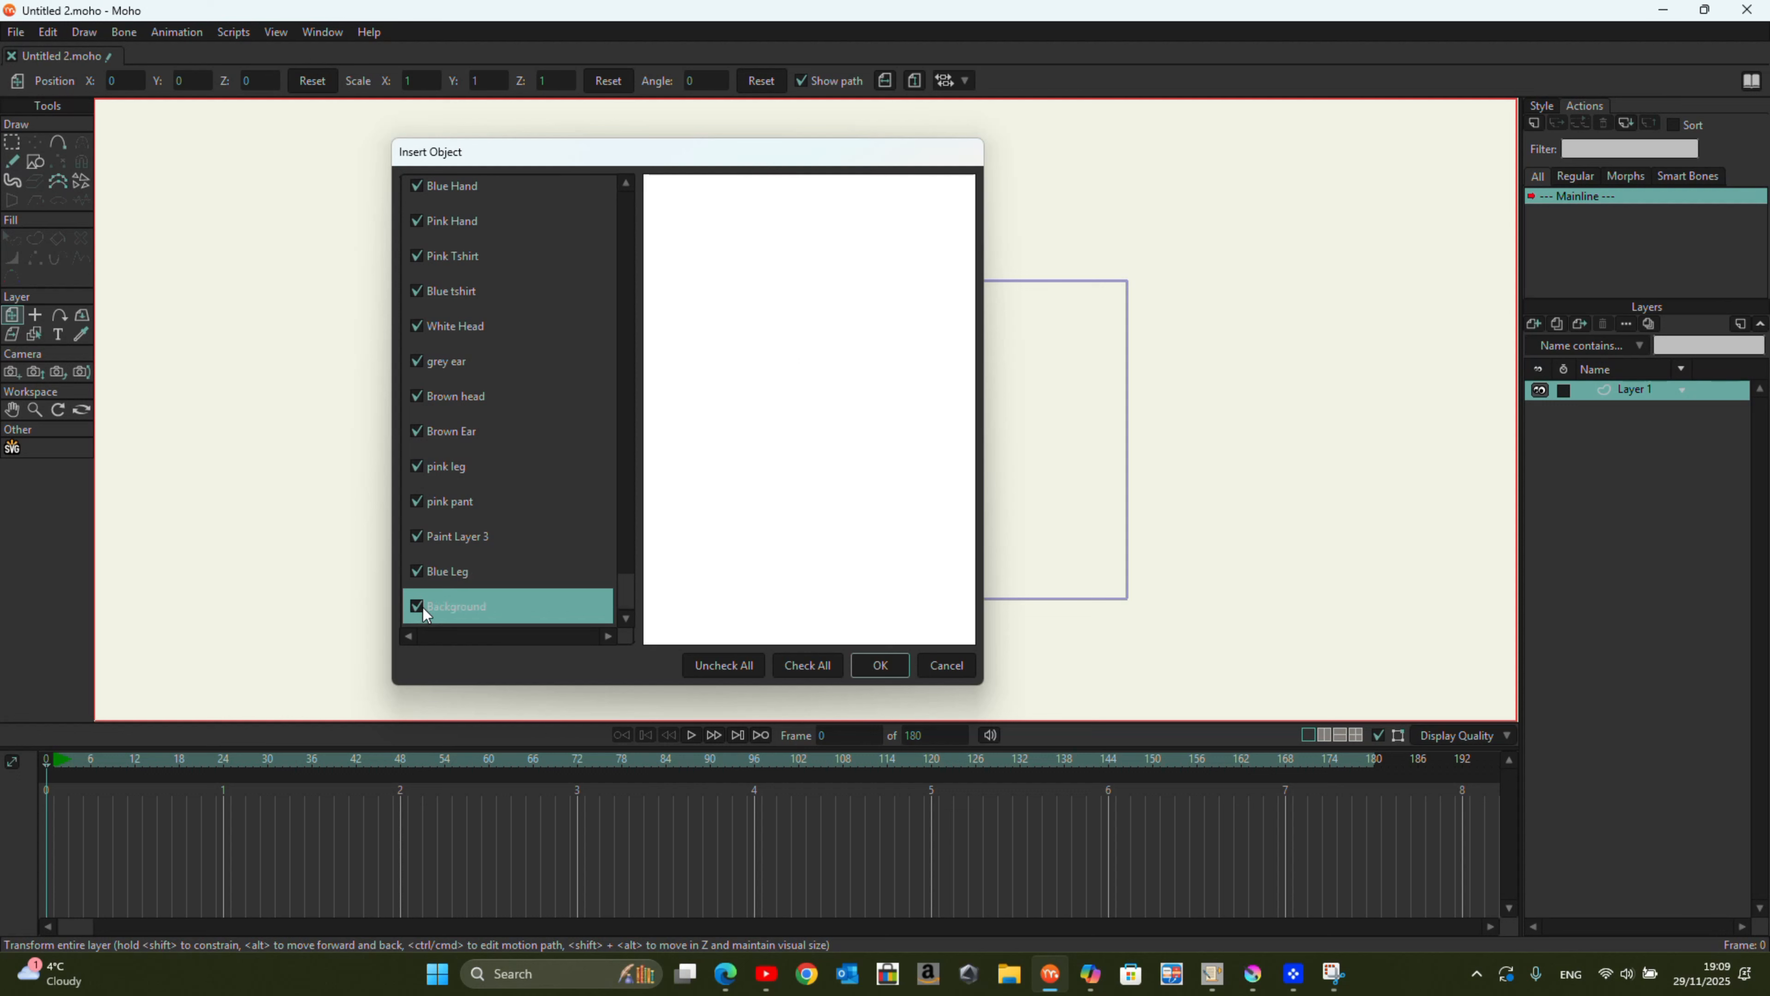
scroll(541, 544, "up", 1)
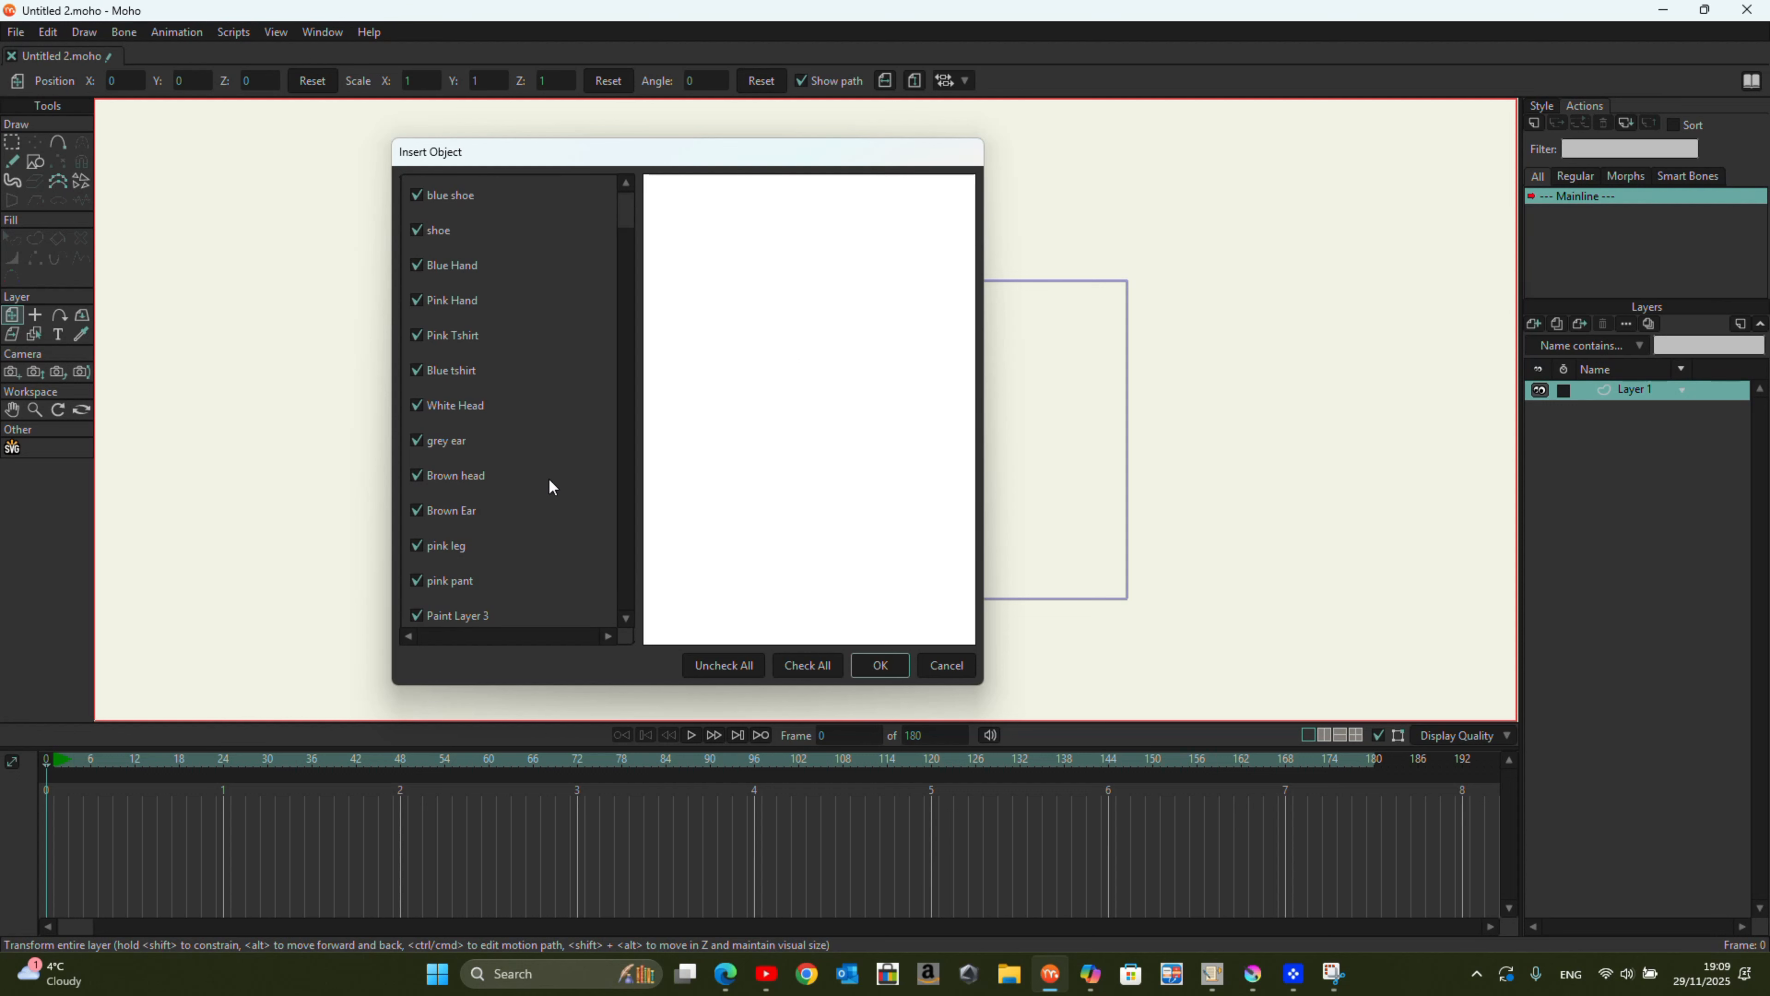
left_click(881, 665)
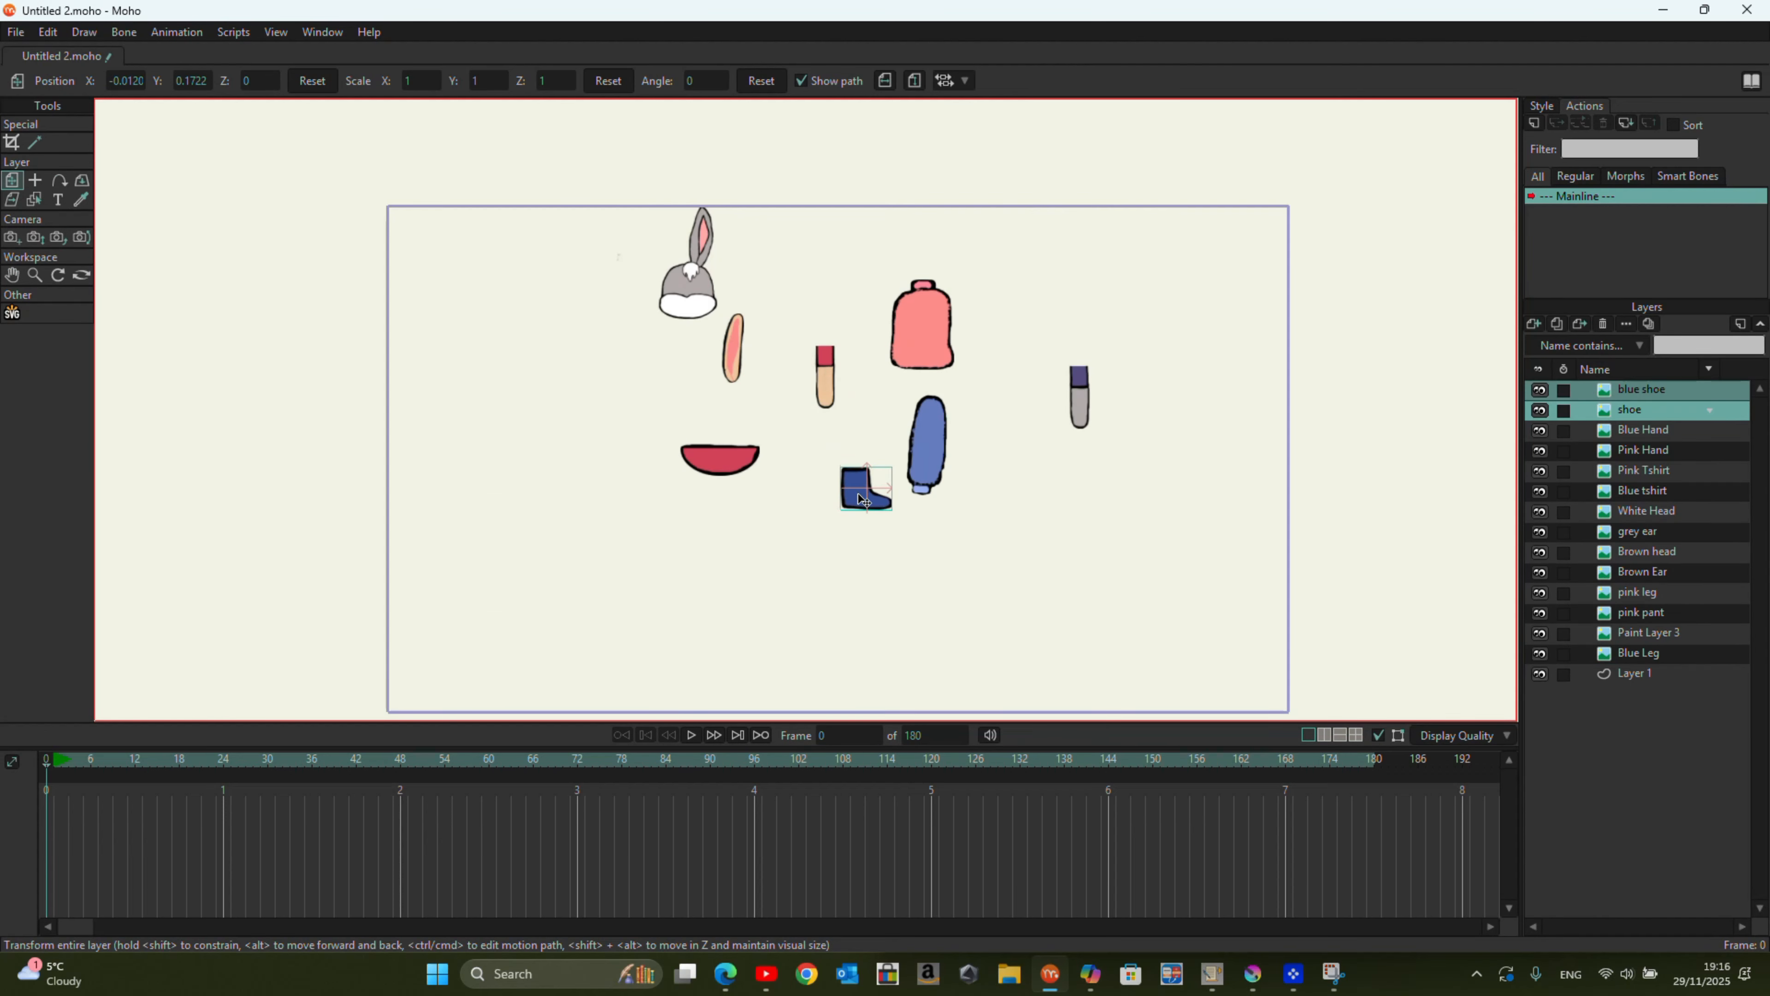
Step: Place the two shoes beneath the blue leg and rename the unclear layers Pink Shoe, Pink Head, Pink Ear, Blue head and Blue pant
left_click_drag(860, 503, 1087, 451)
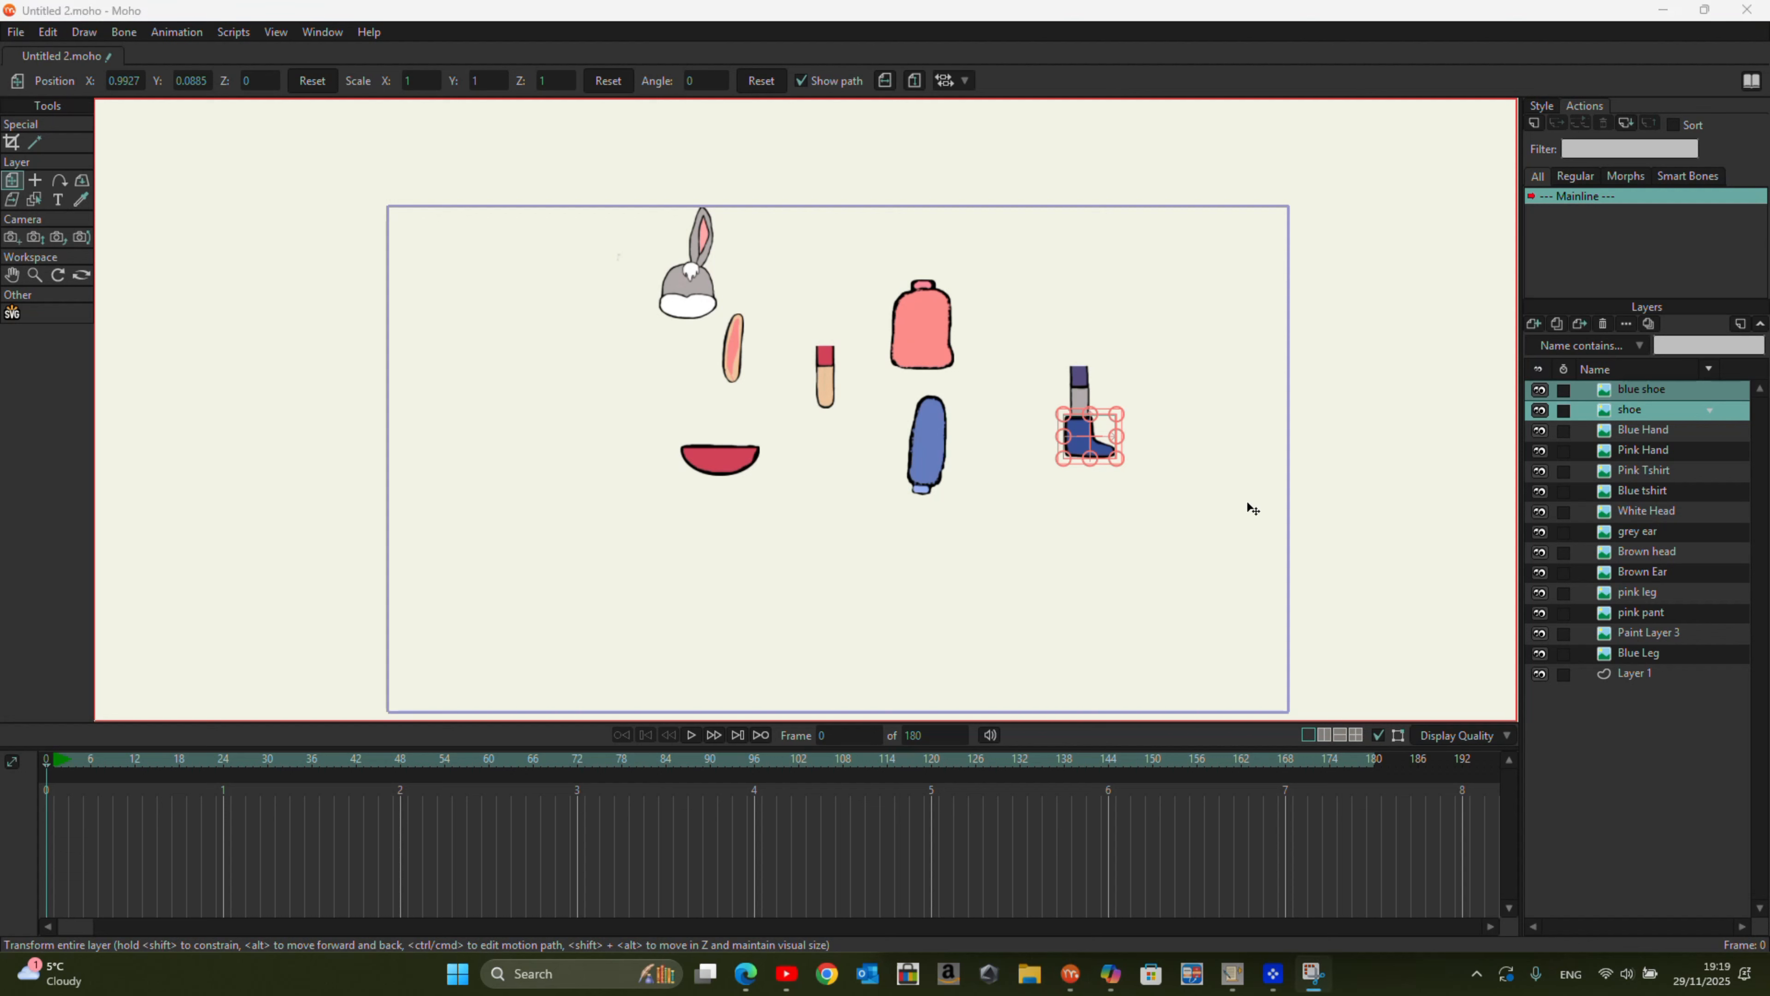
left_click(1700, 454)
left_click(1641, 388)
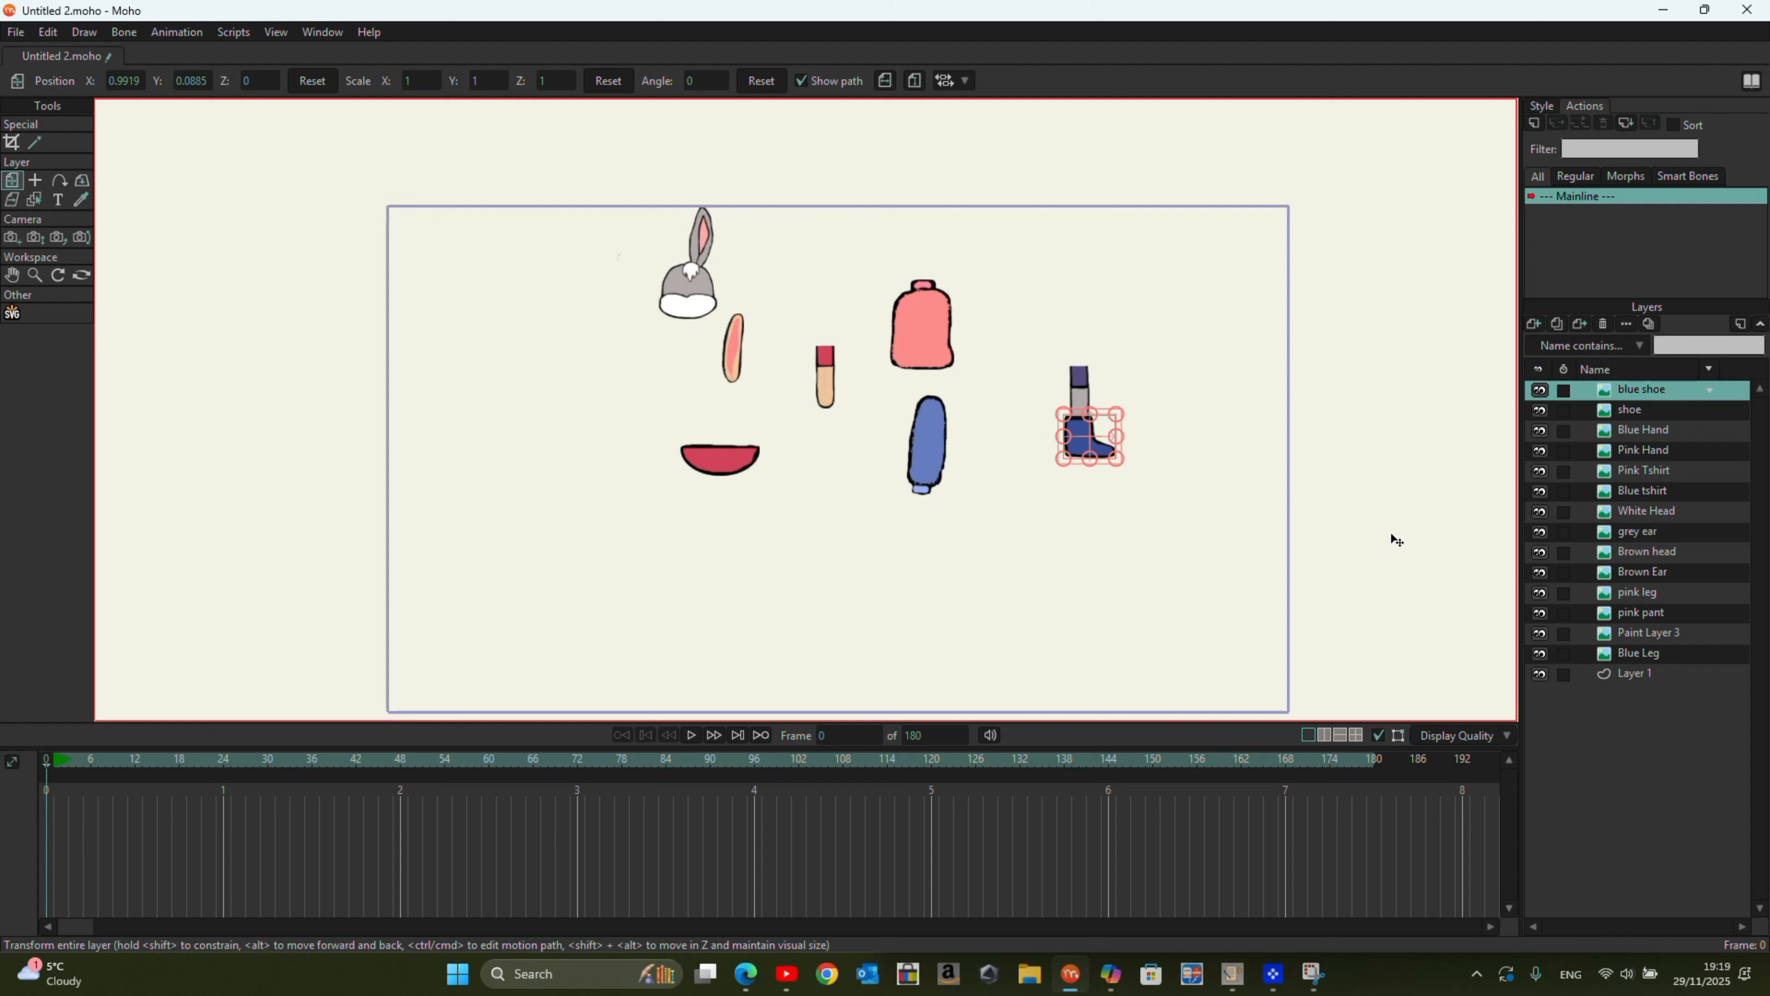
left_click(1641, 636)
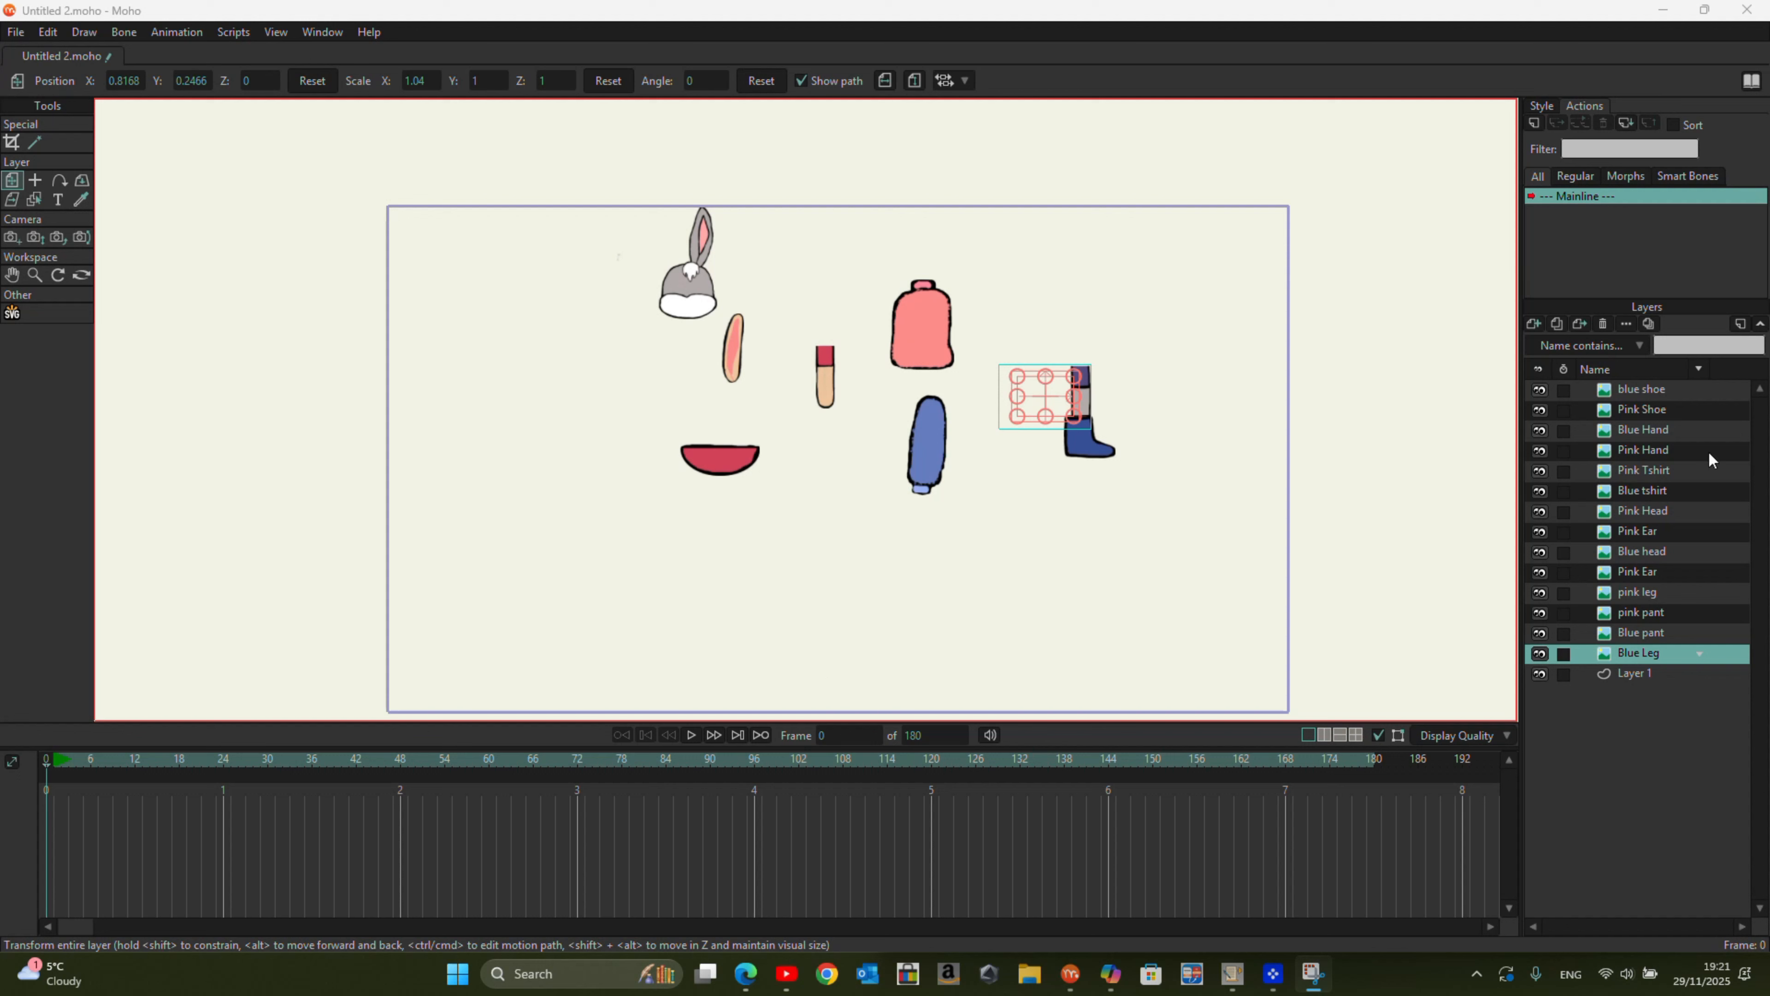
Step: Group the blue shoe, Pink Shoe, Pink Hand, Pink Tshirt, Pink Head, both Pink Ear, pink leg and pink pant layers together
left_click(1616, 392)
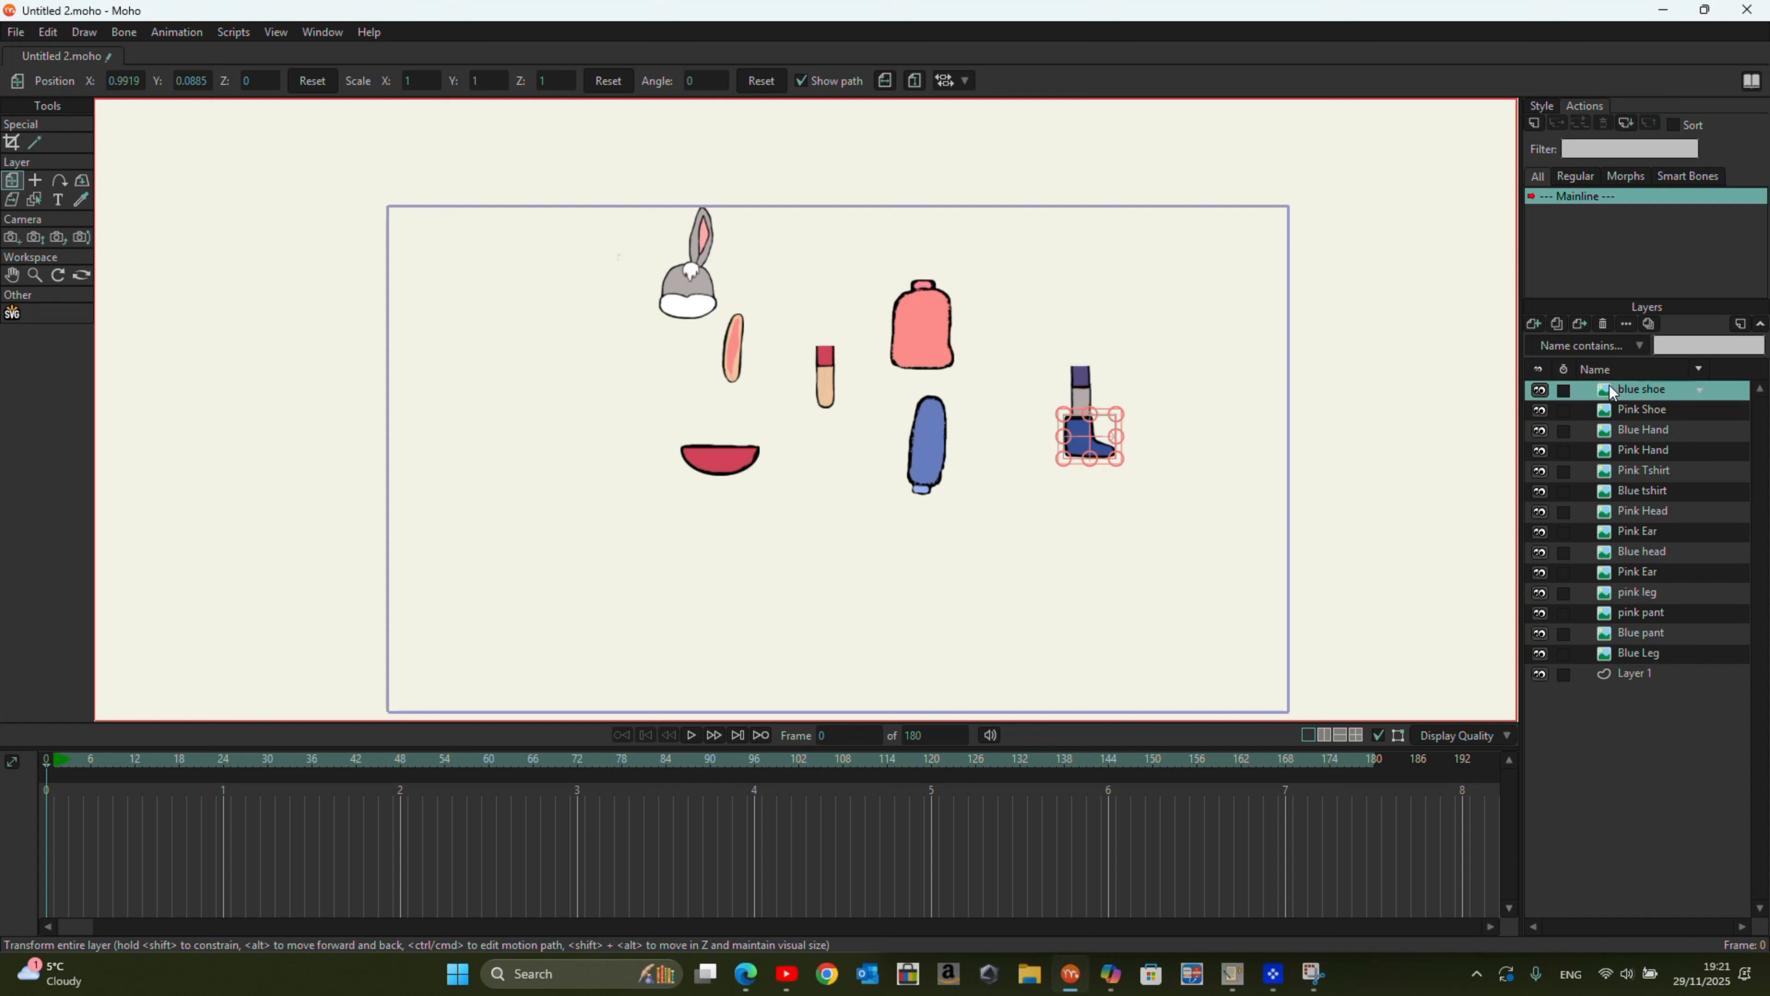
left_click(1656, 412, "ctrl")
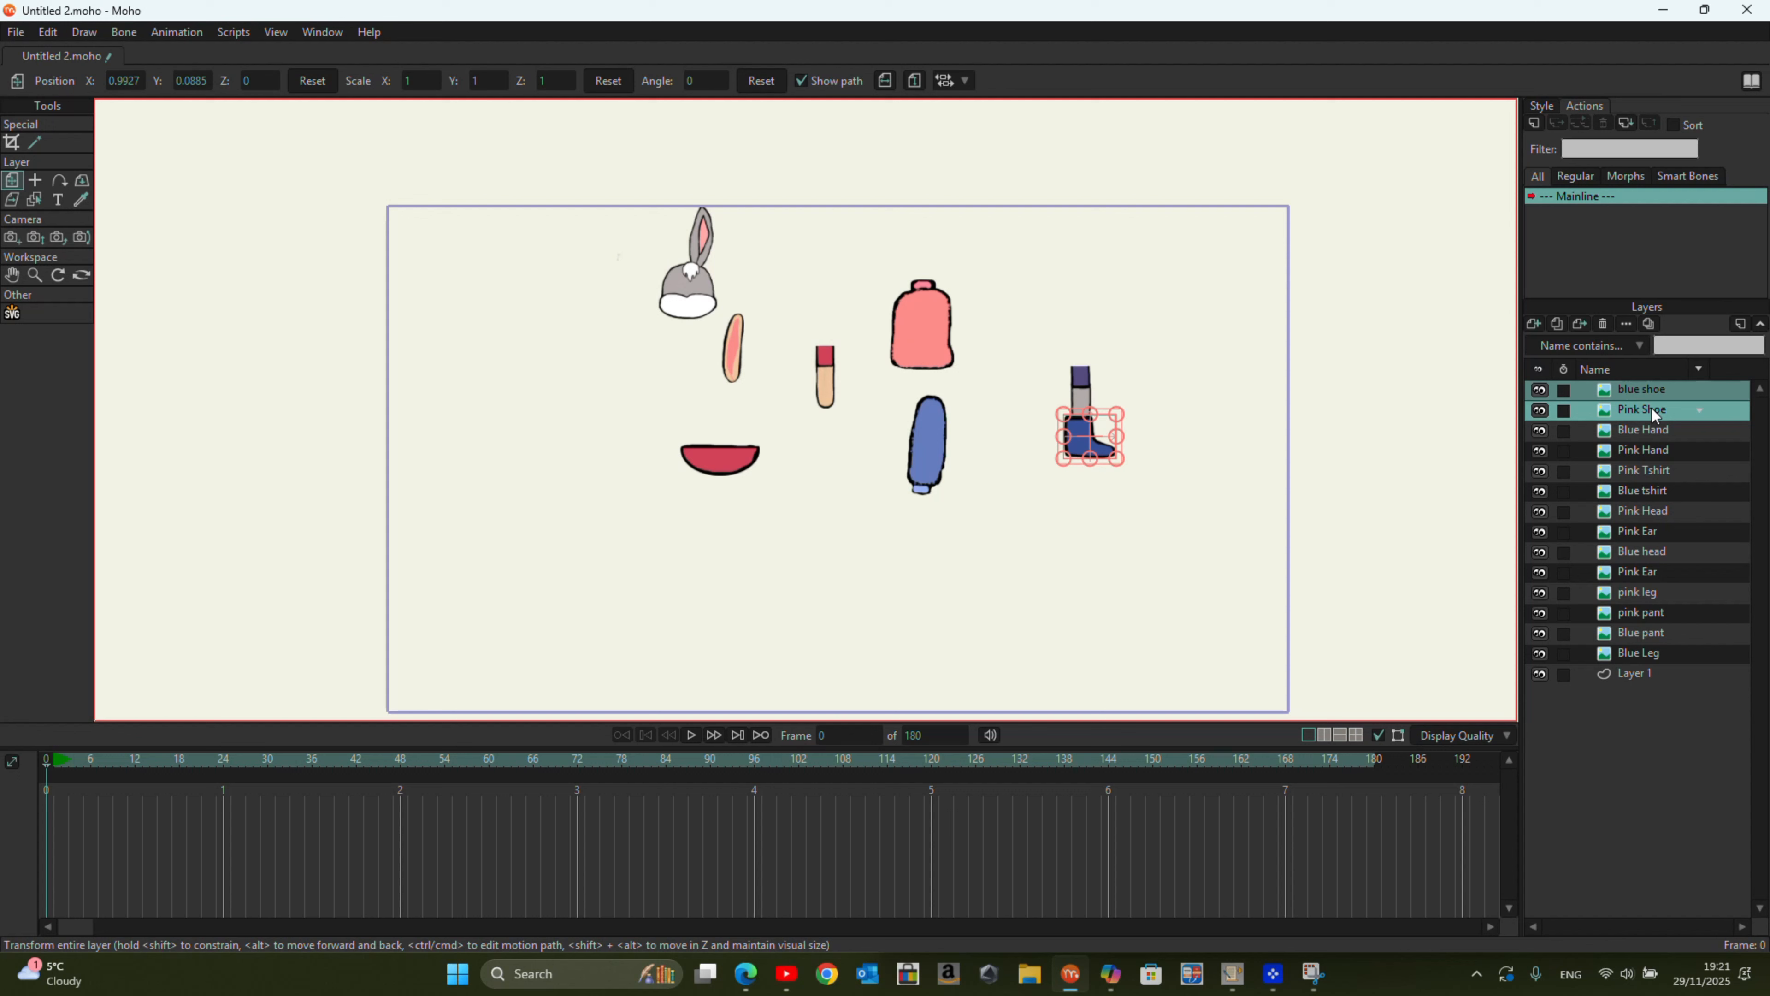
left_click(1661, 453, "ctrl")
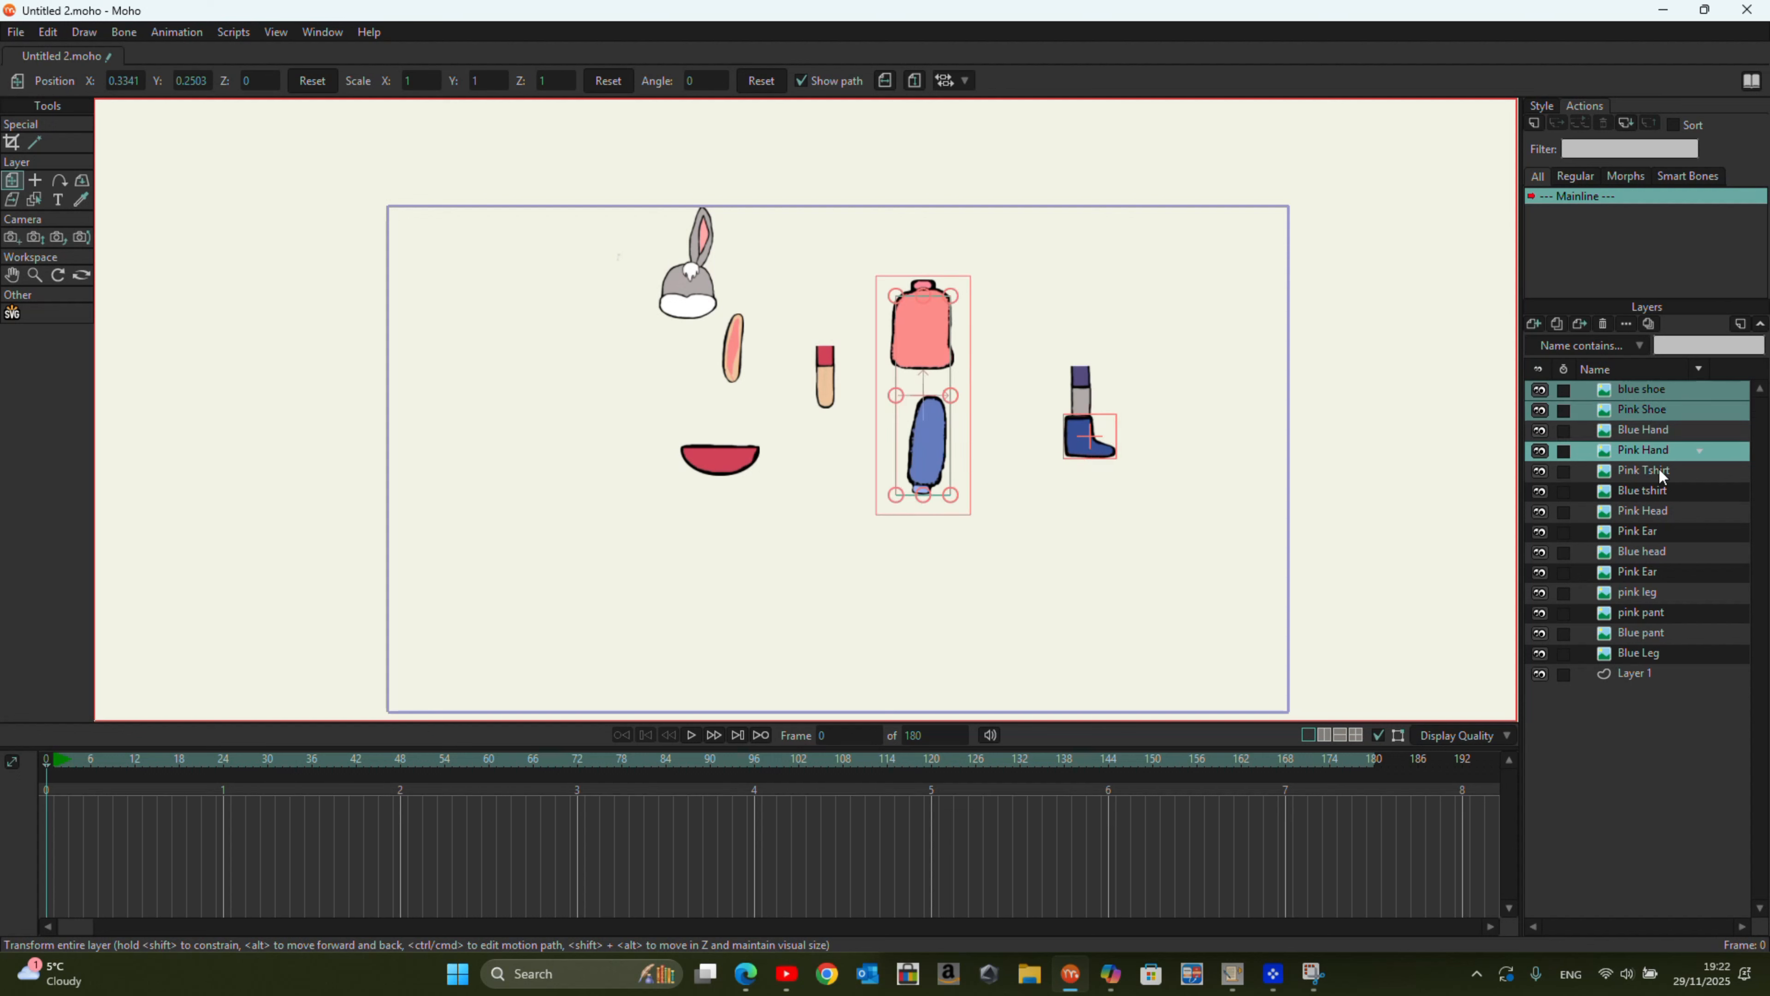
left_click(1658, 467, "ctrl")
left_click(1666, 511, "ctrl")
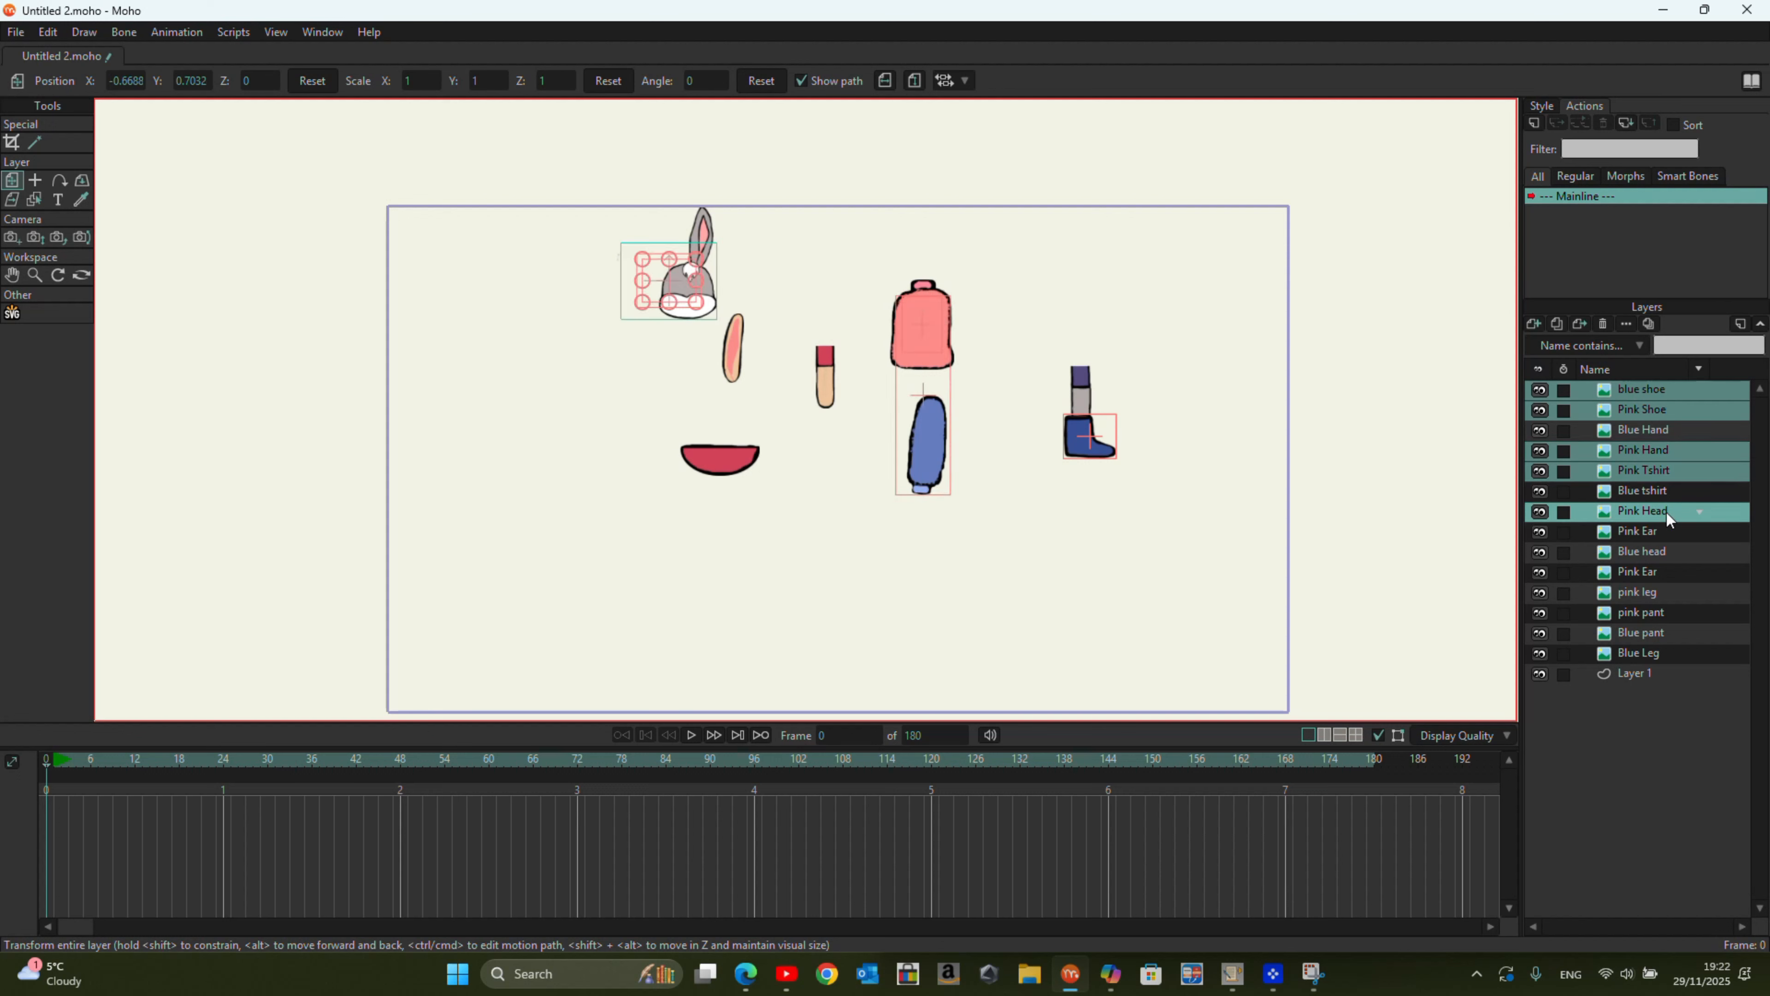
left_click(1638, 532, "ctrl")
left_click(1645, 573, "ctrl")
left_click(1646, 592, "ctrl")
left_click(1646, 612, "ctrl")
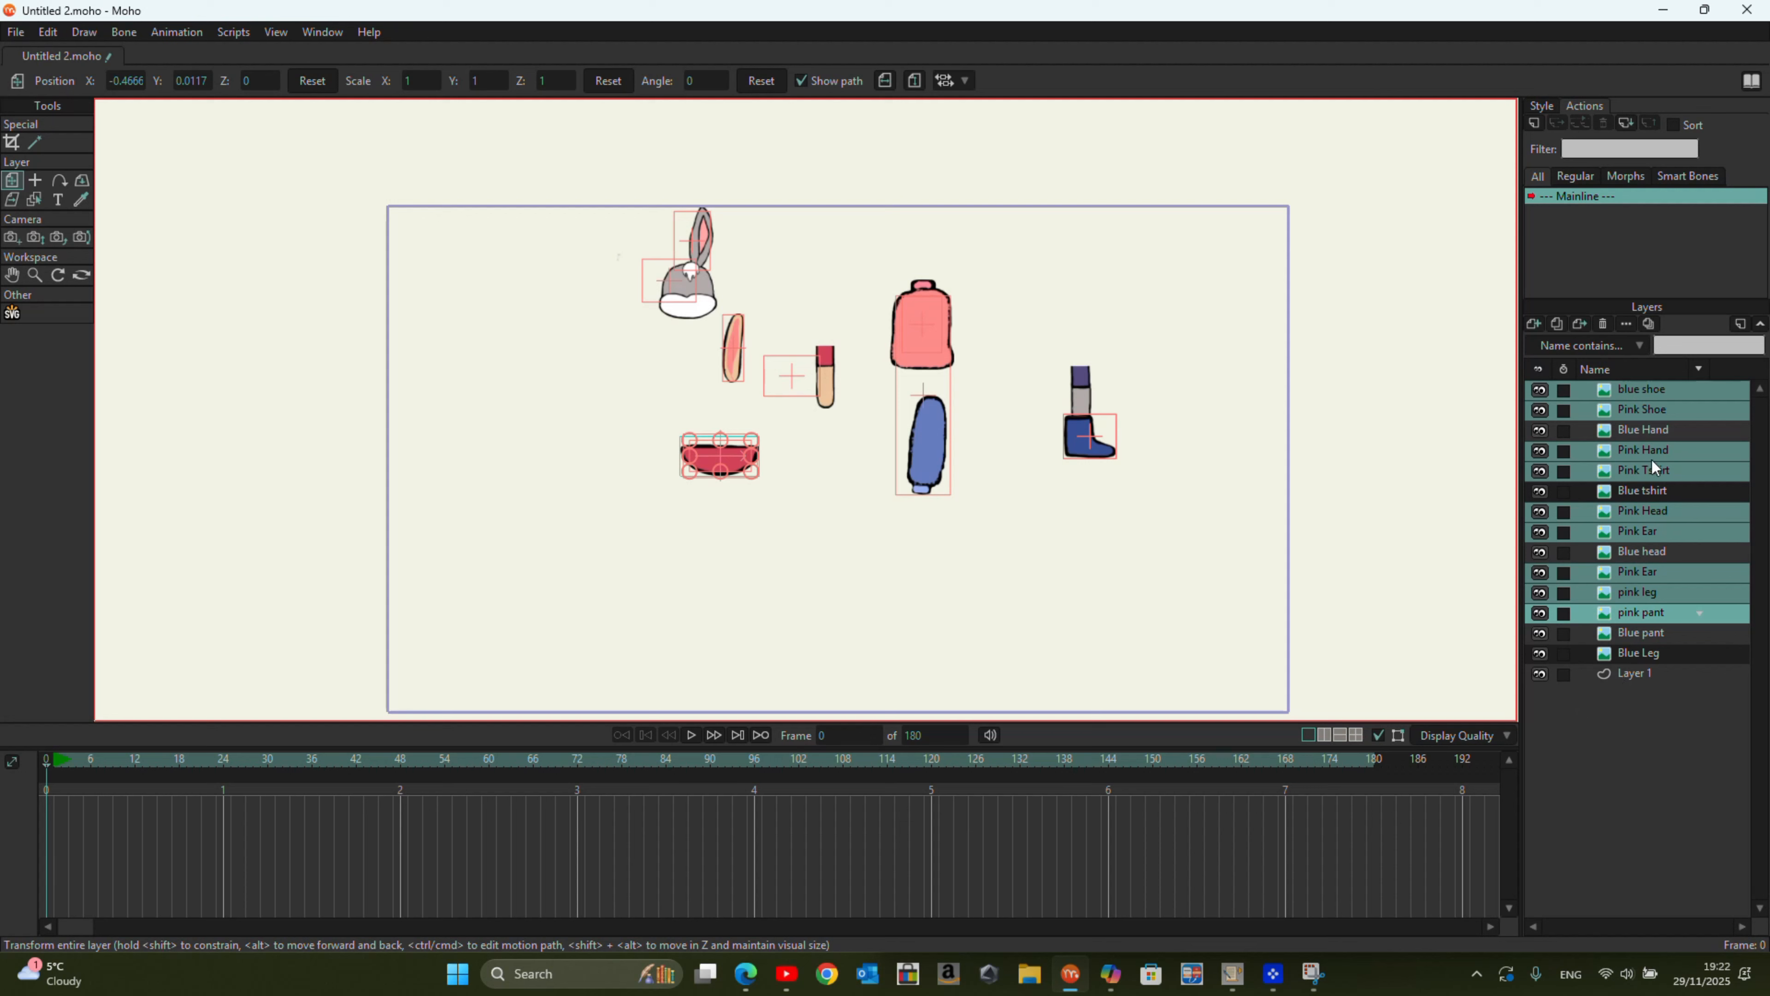
right_click(1665, 408)
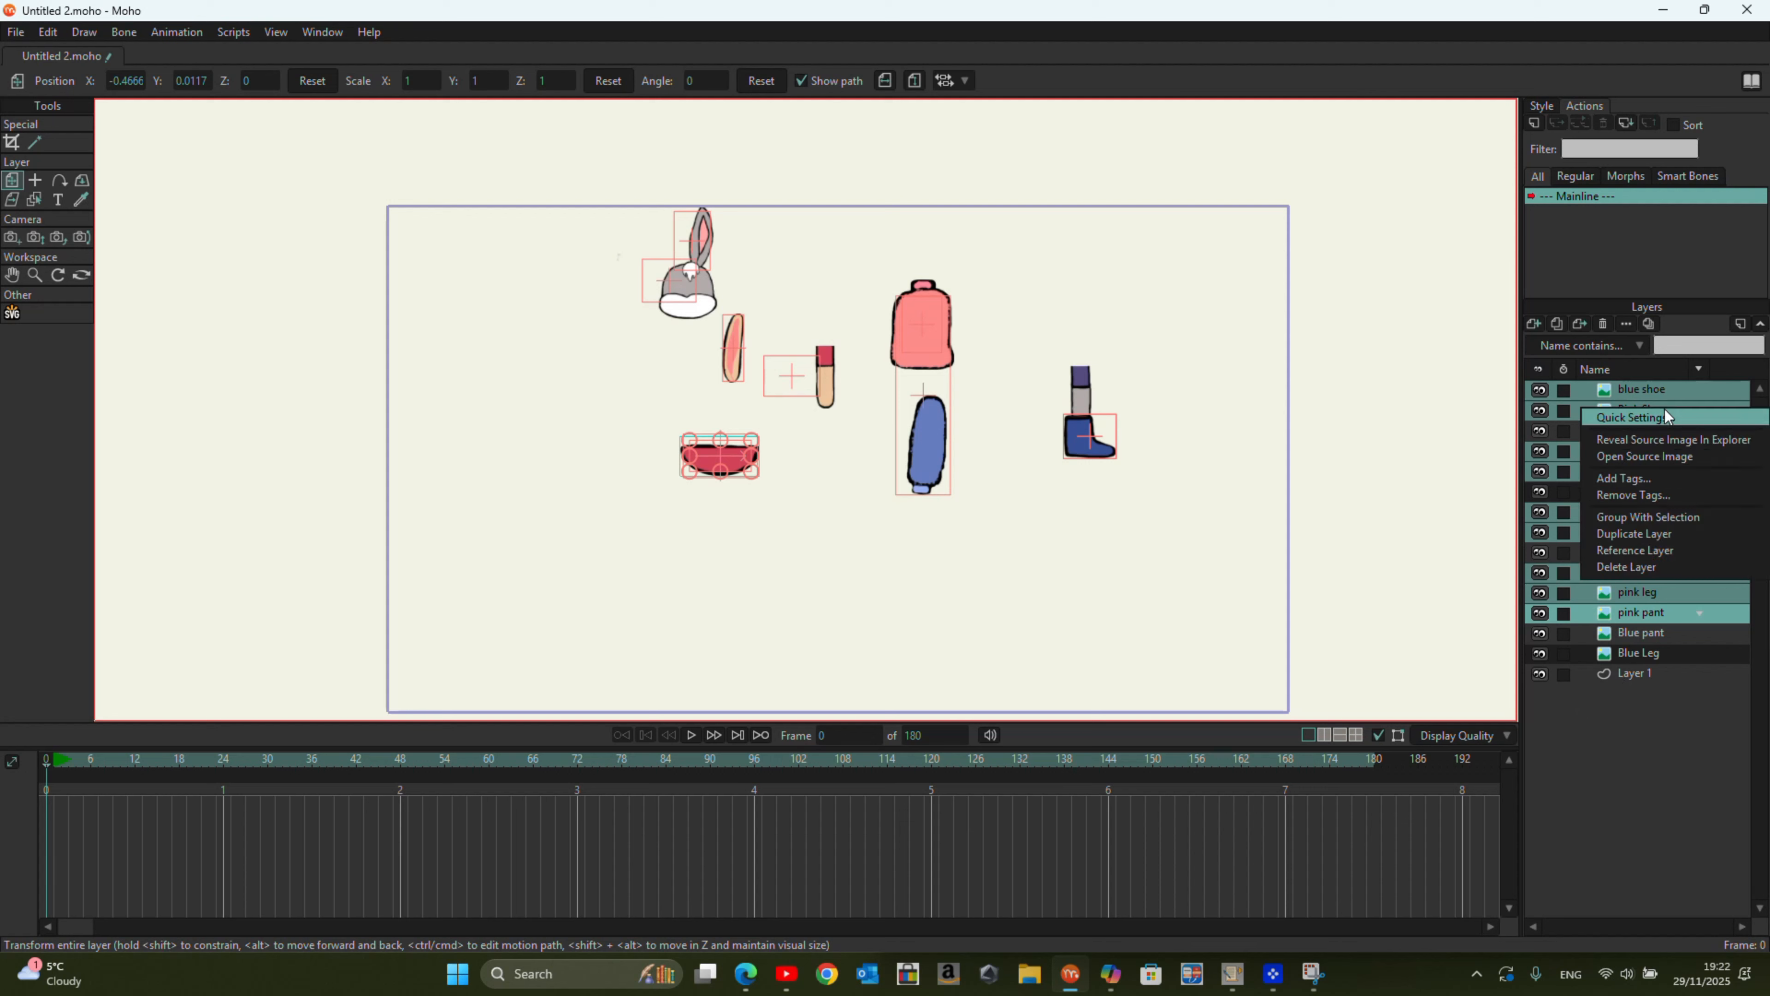
left_click(1683, 515)
Step: Move the grouped pink parts toward the left edge of the frame and pull the pink shoe out from behind the blue shoe
left_click_drag(741, 327, 393, 423)
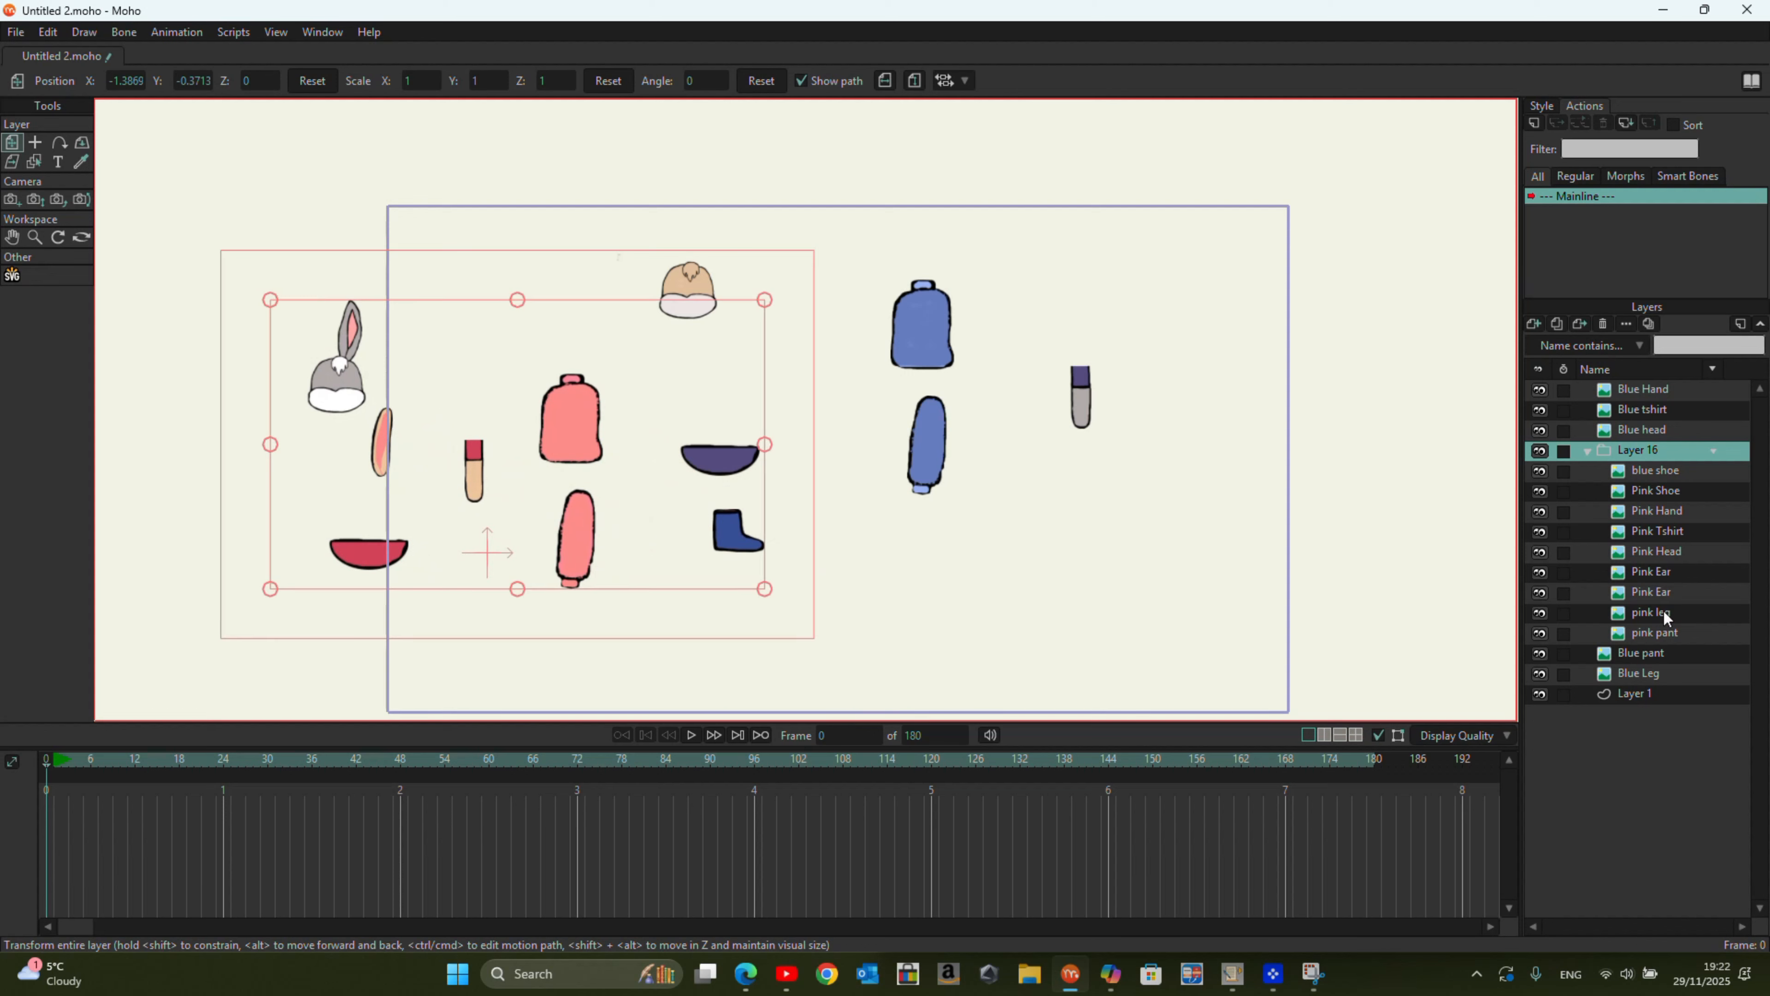
left_click(1655, 491)
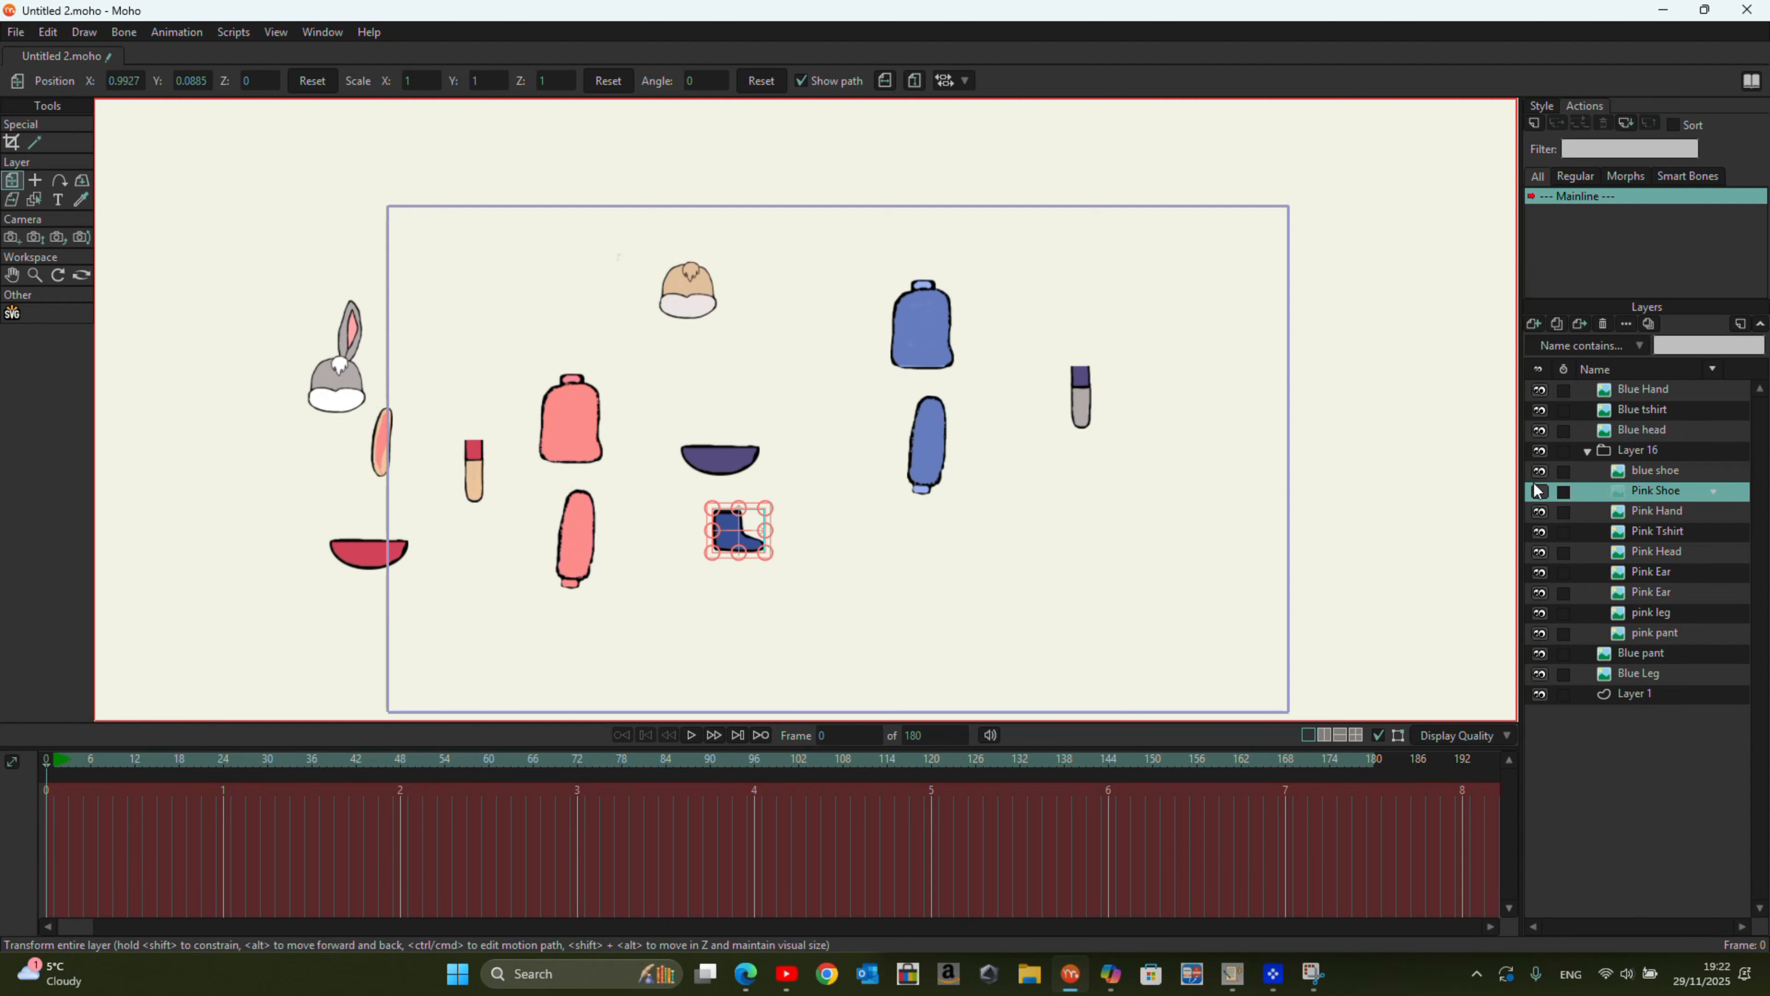
left_click_drag(739, 530, 794, 589)
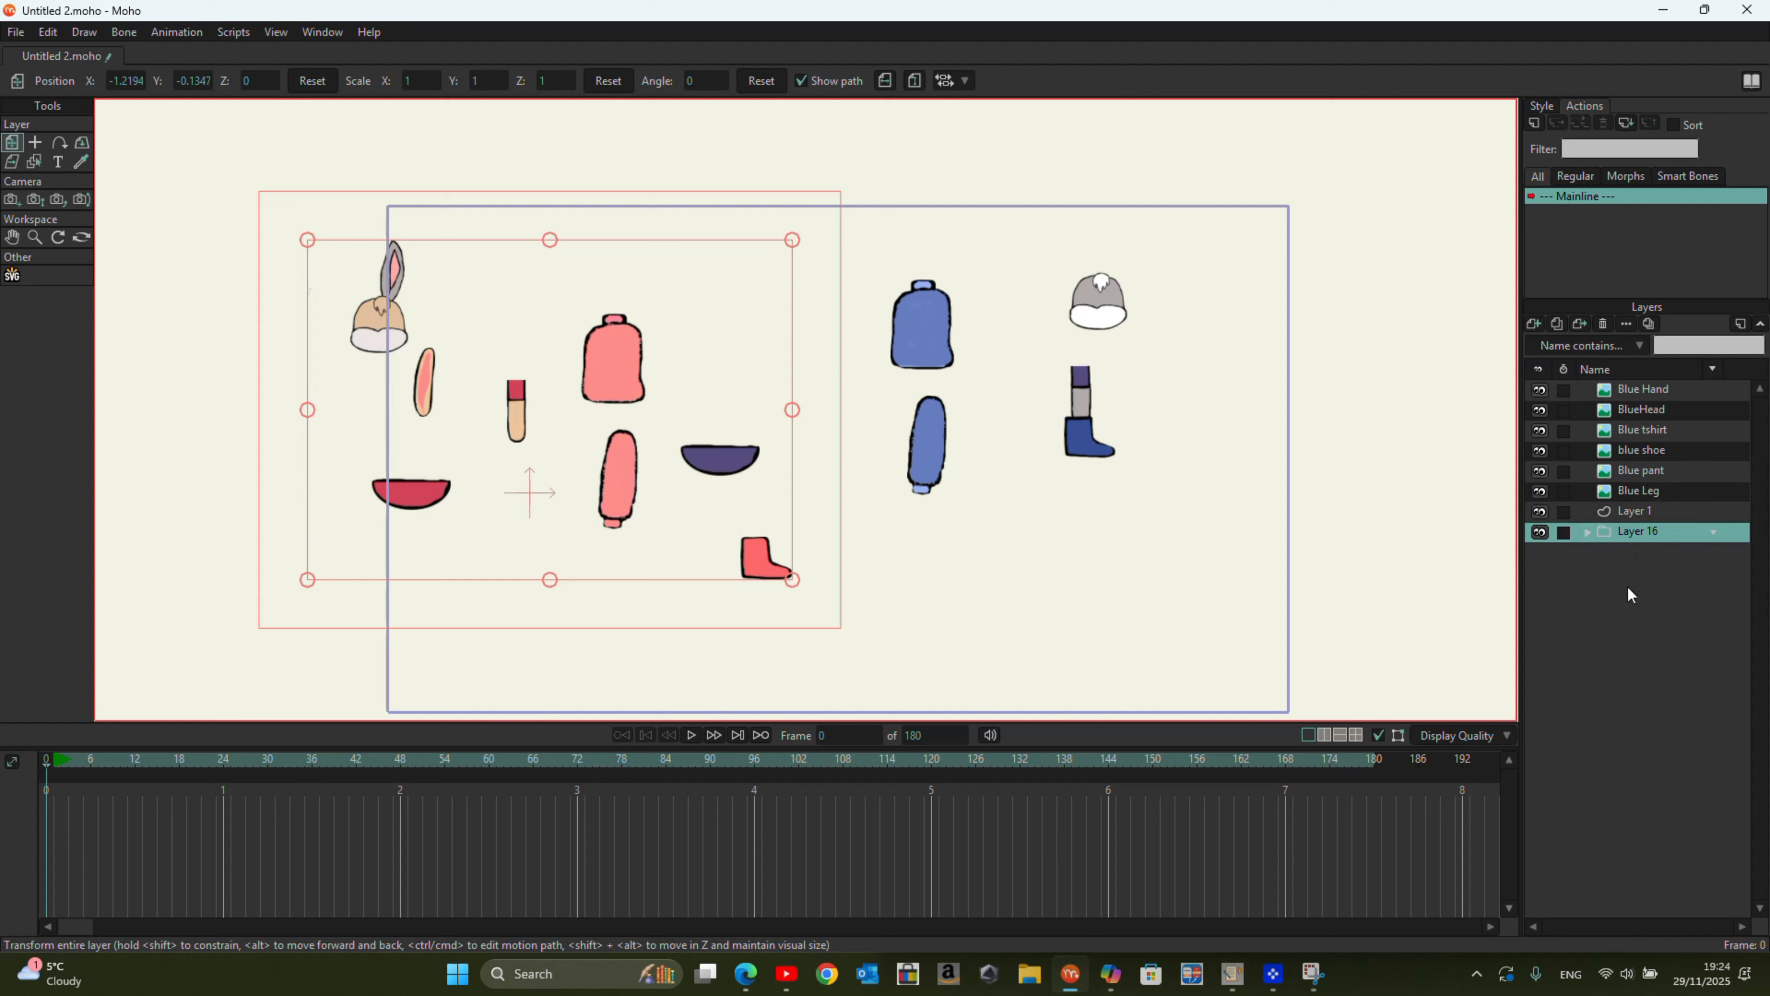
Step: Group the layers from Blue Hand through Blue Leg, name the group Blue Rabbit and collapse it
left_click(1644, 394)
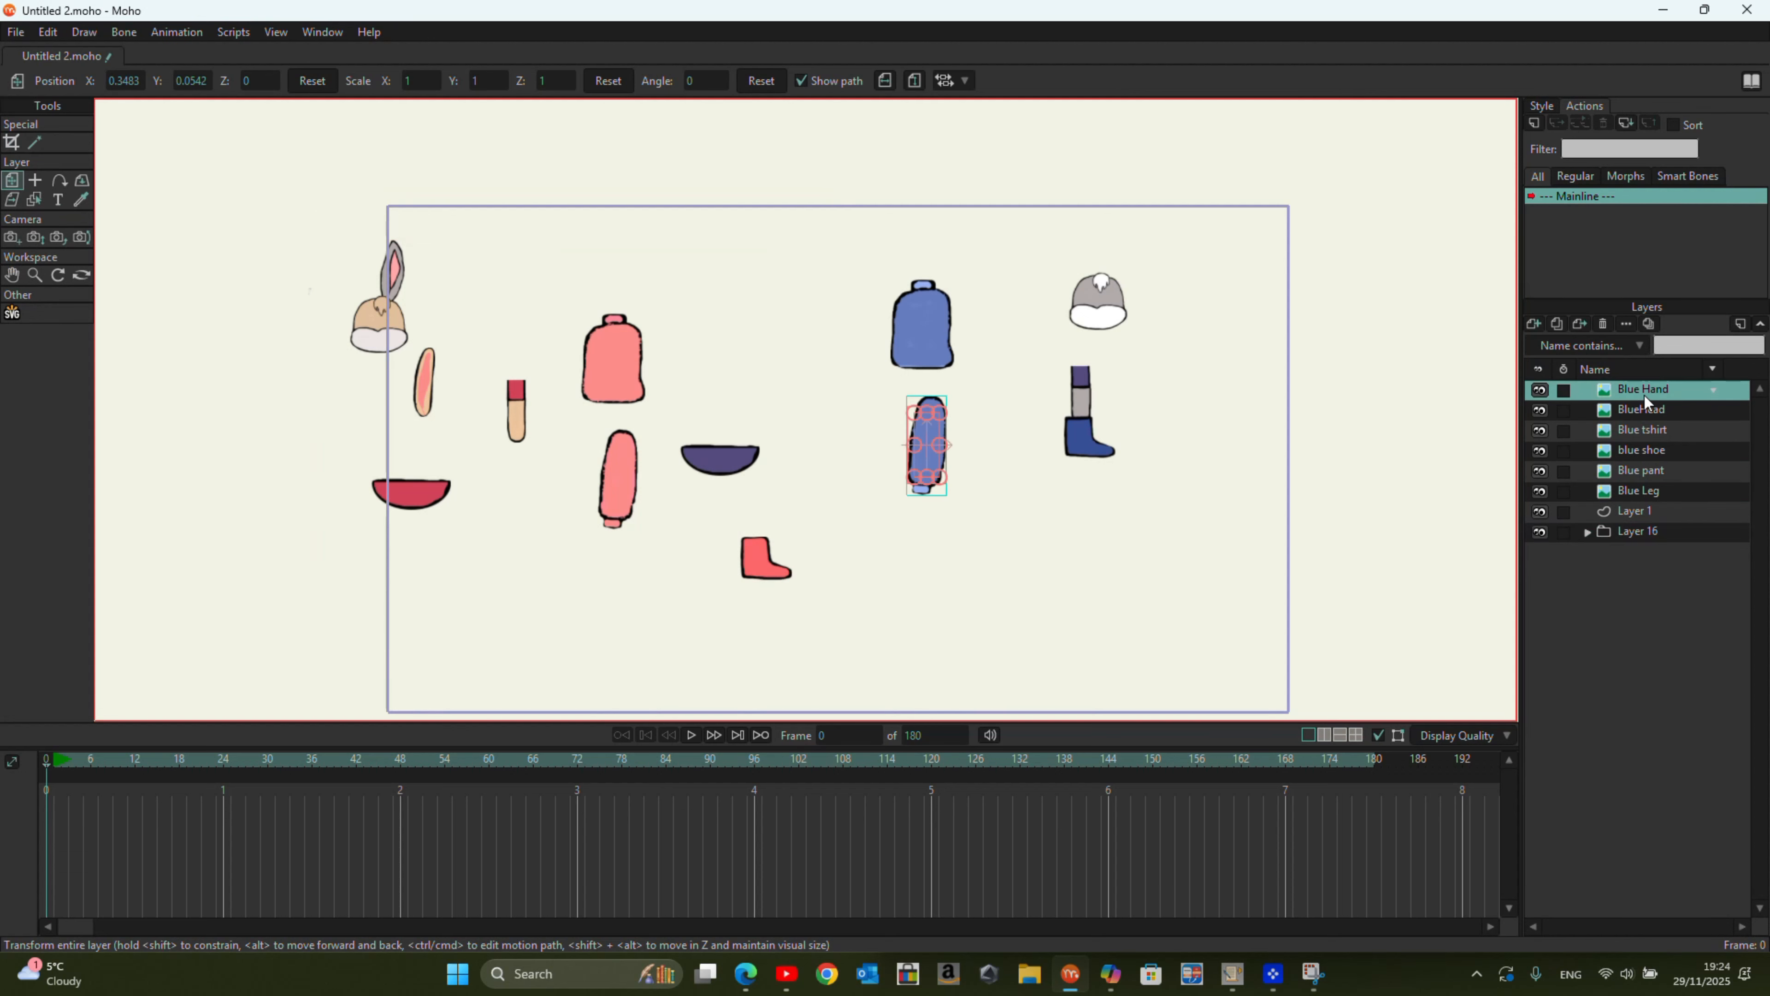
left_click(1648, 493, "shift")
right_click(1648, 493)
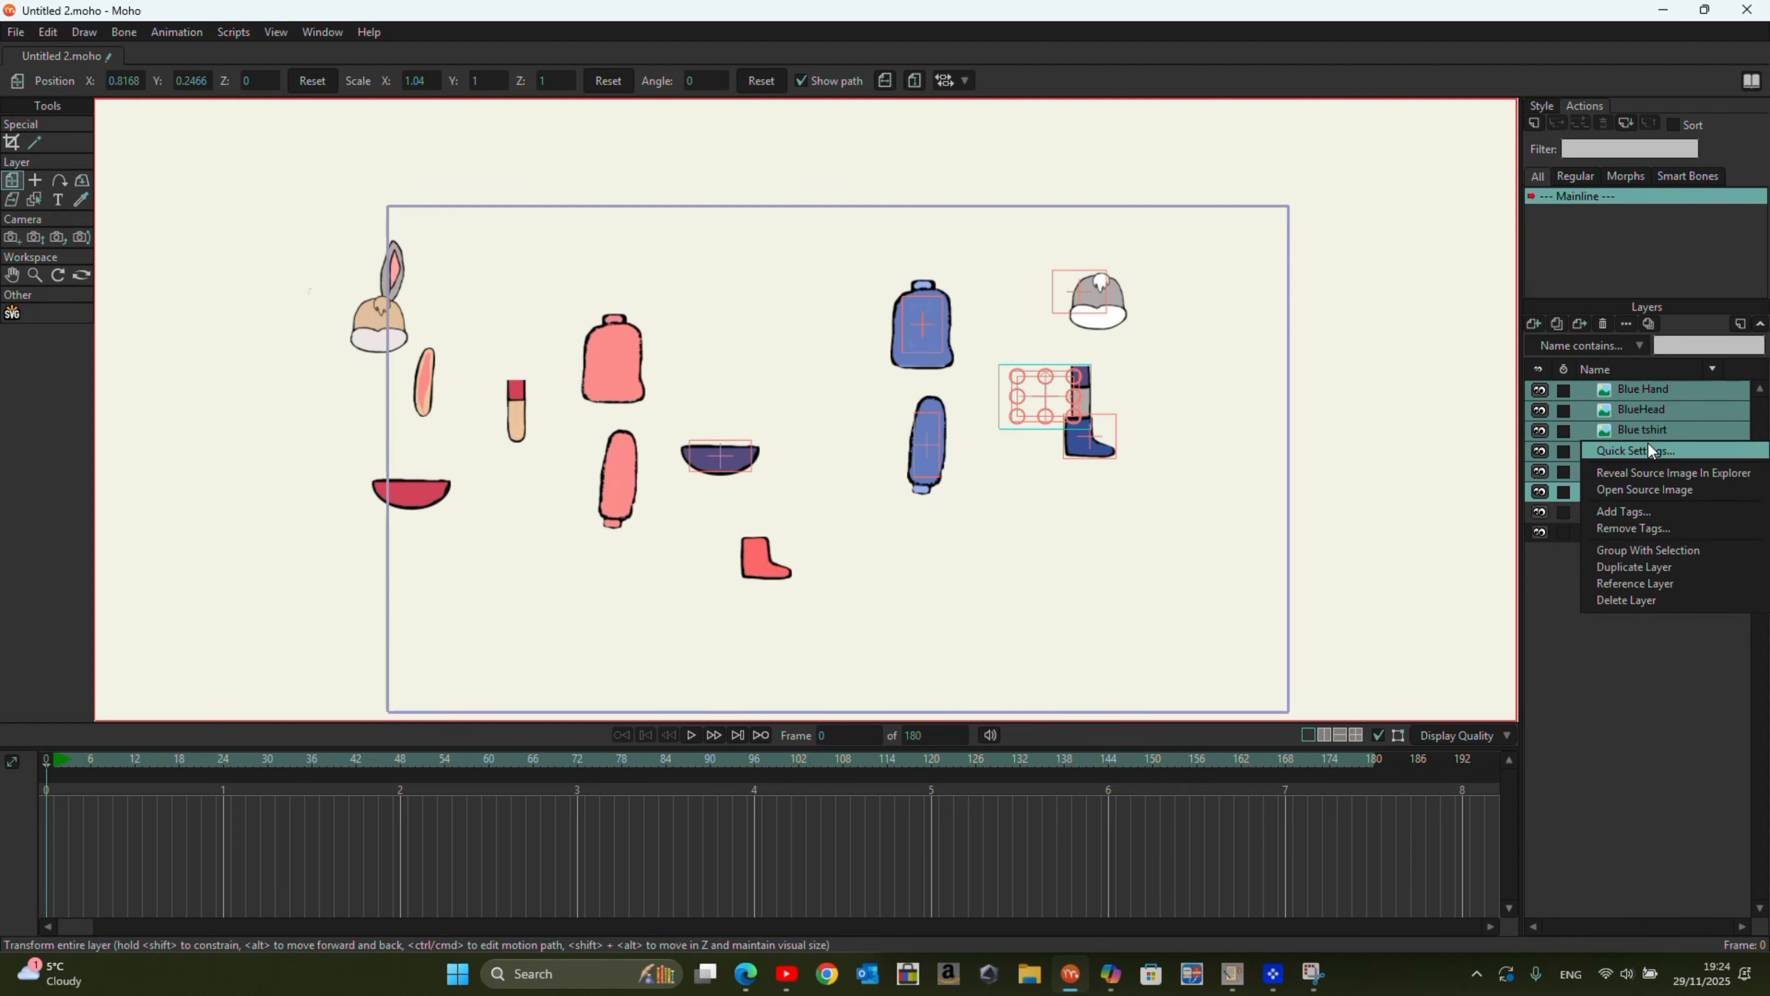
left_click(1668, 549)
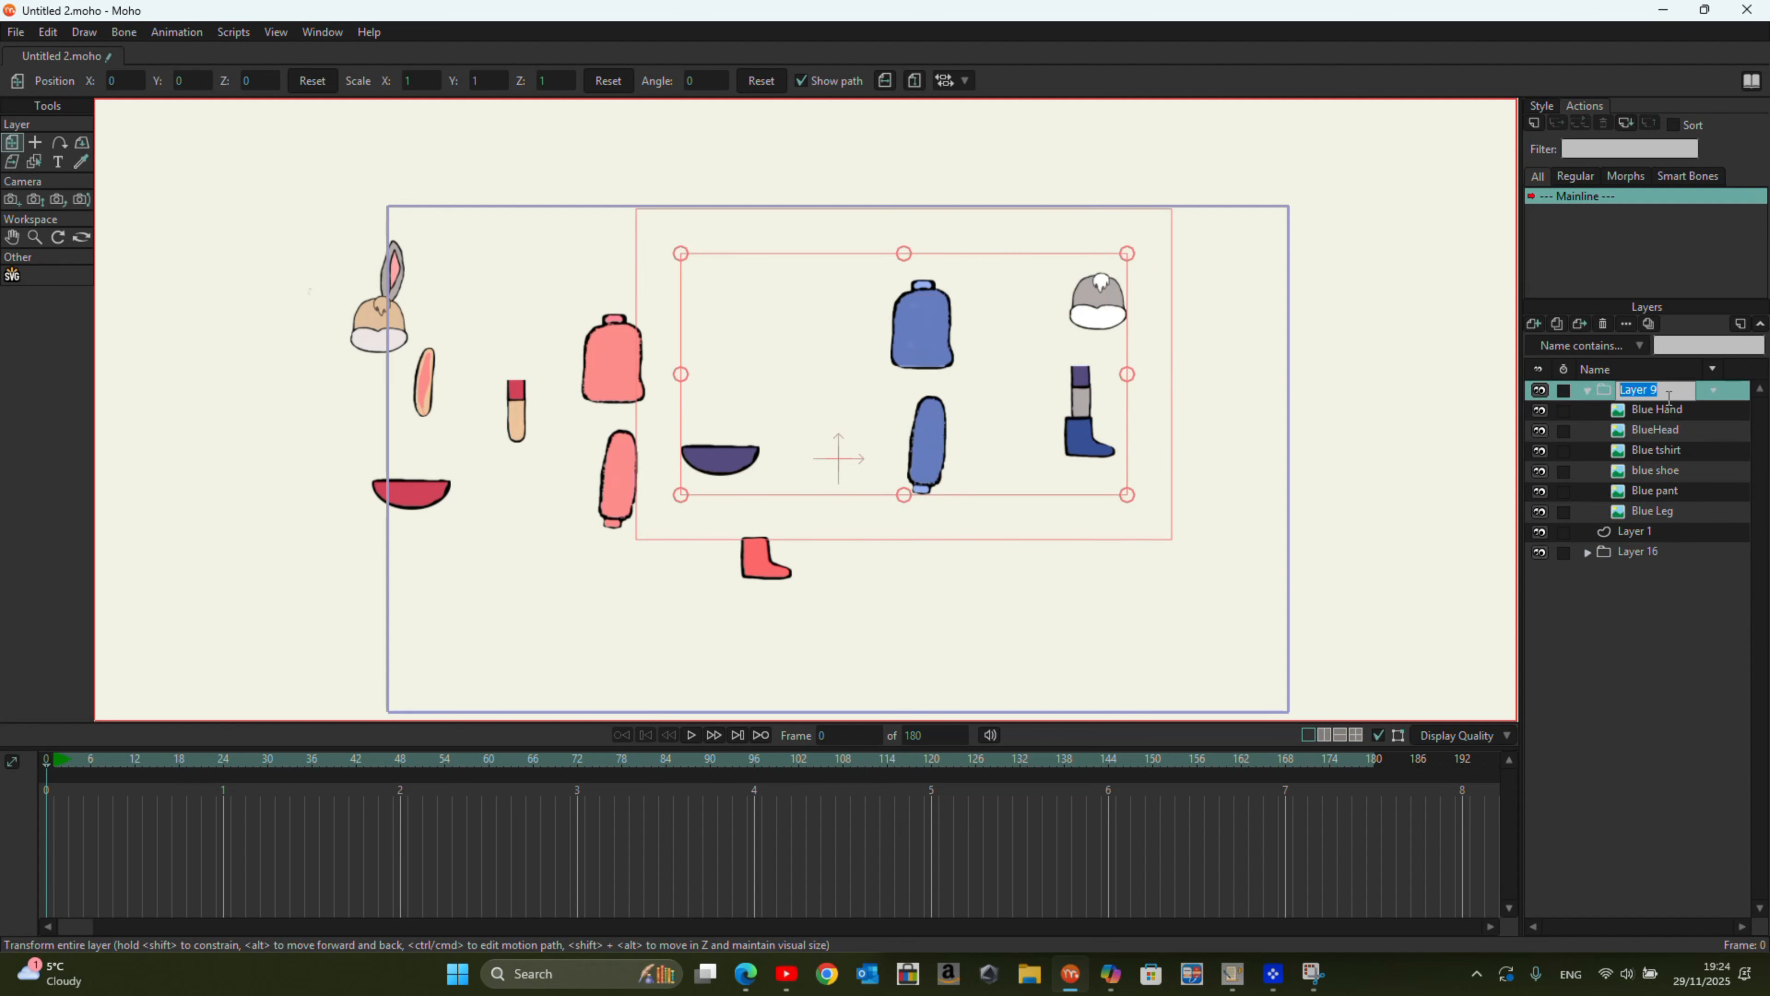
type("Blue Rabbit")
key("Return")
left_click(1588, 390)
Step: Rename the group containing the pink parts as Pink Rabbit
double_click(1613, 428)
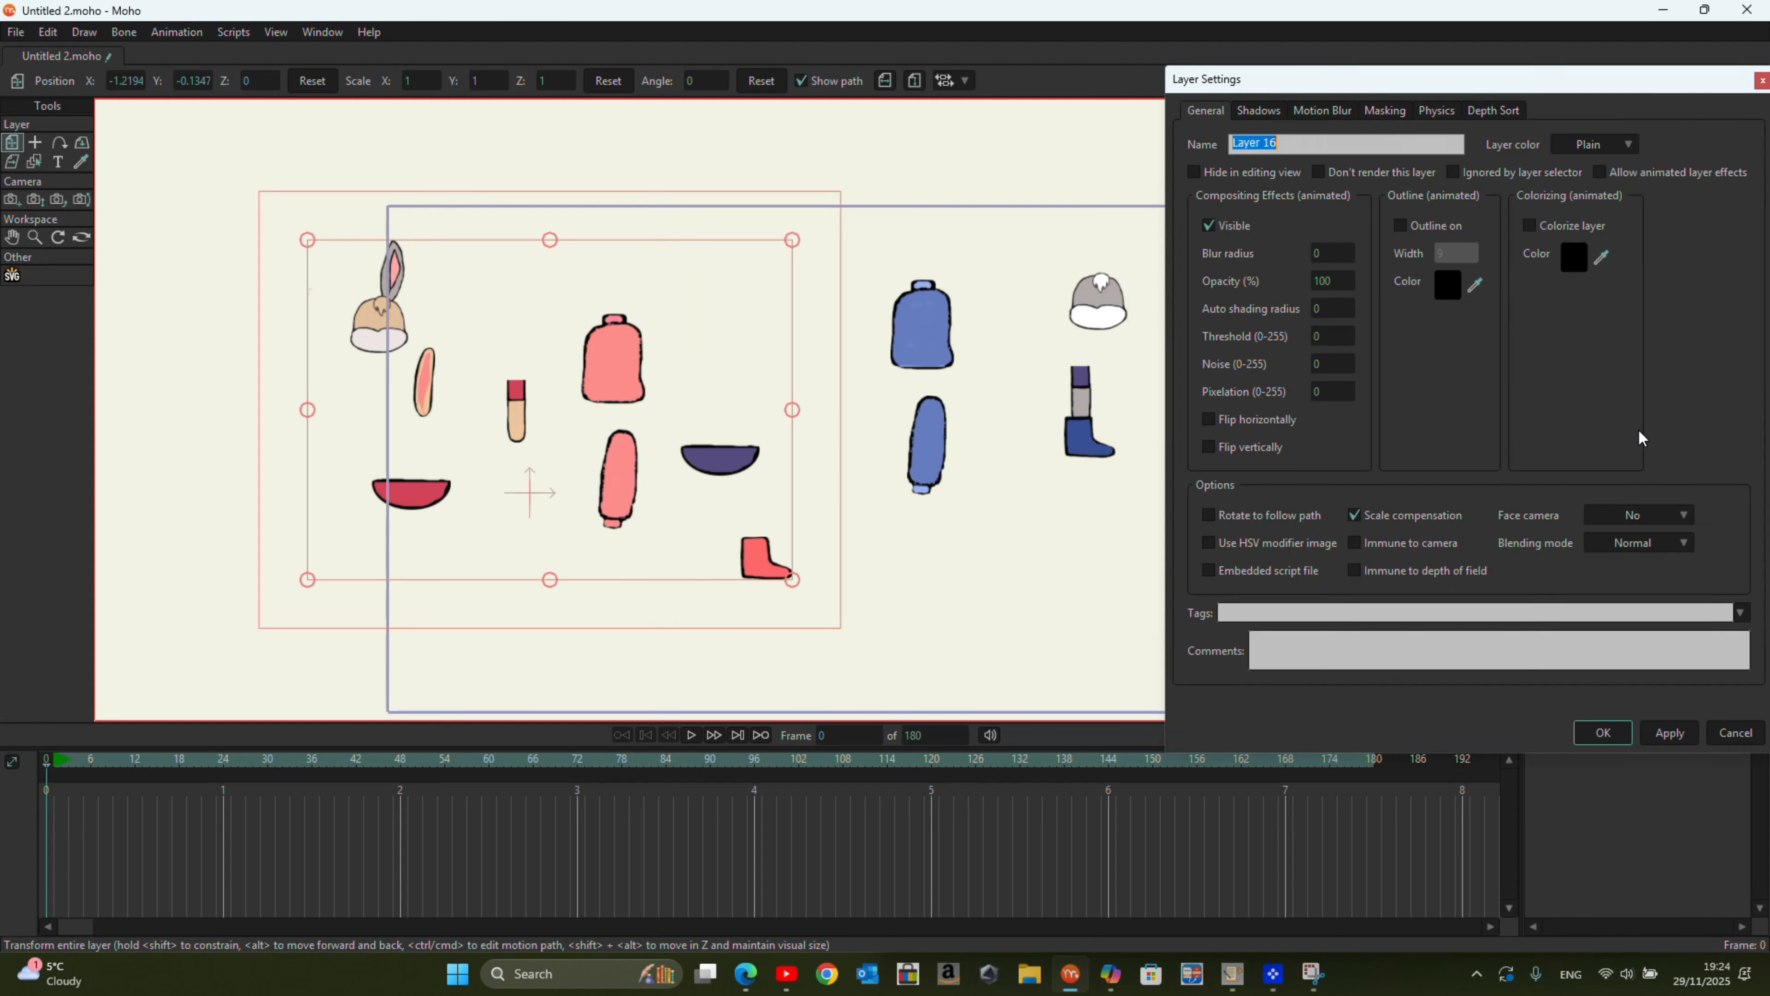
type("Pink Rabbit")
left_click(1618, 734)
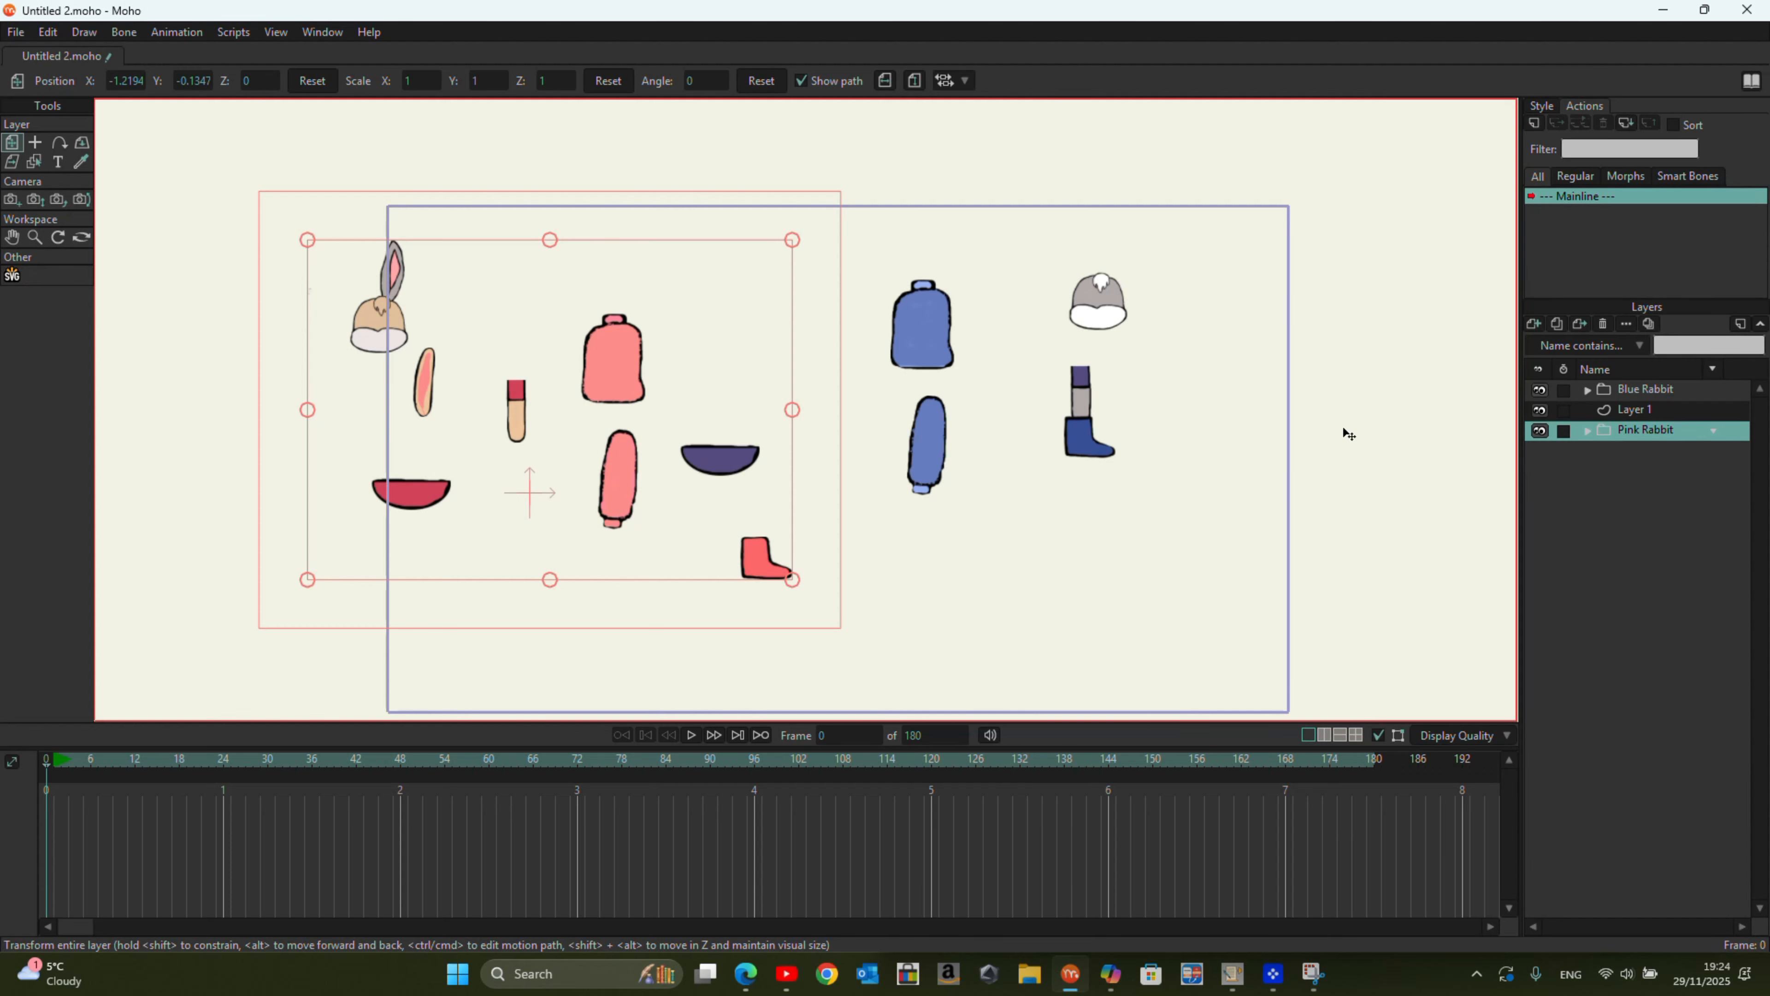
Step: Move the Blue Rabbit group away from the pink parts, then hide the Pink Rabbit group and expand Blue Rabbit
left_click(1647, 390)
left_click_drag(1180, 446, 1329, 430)
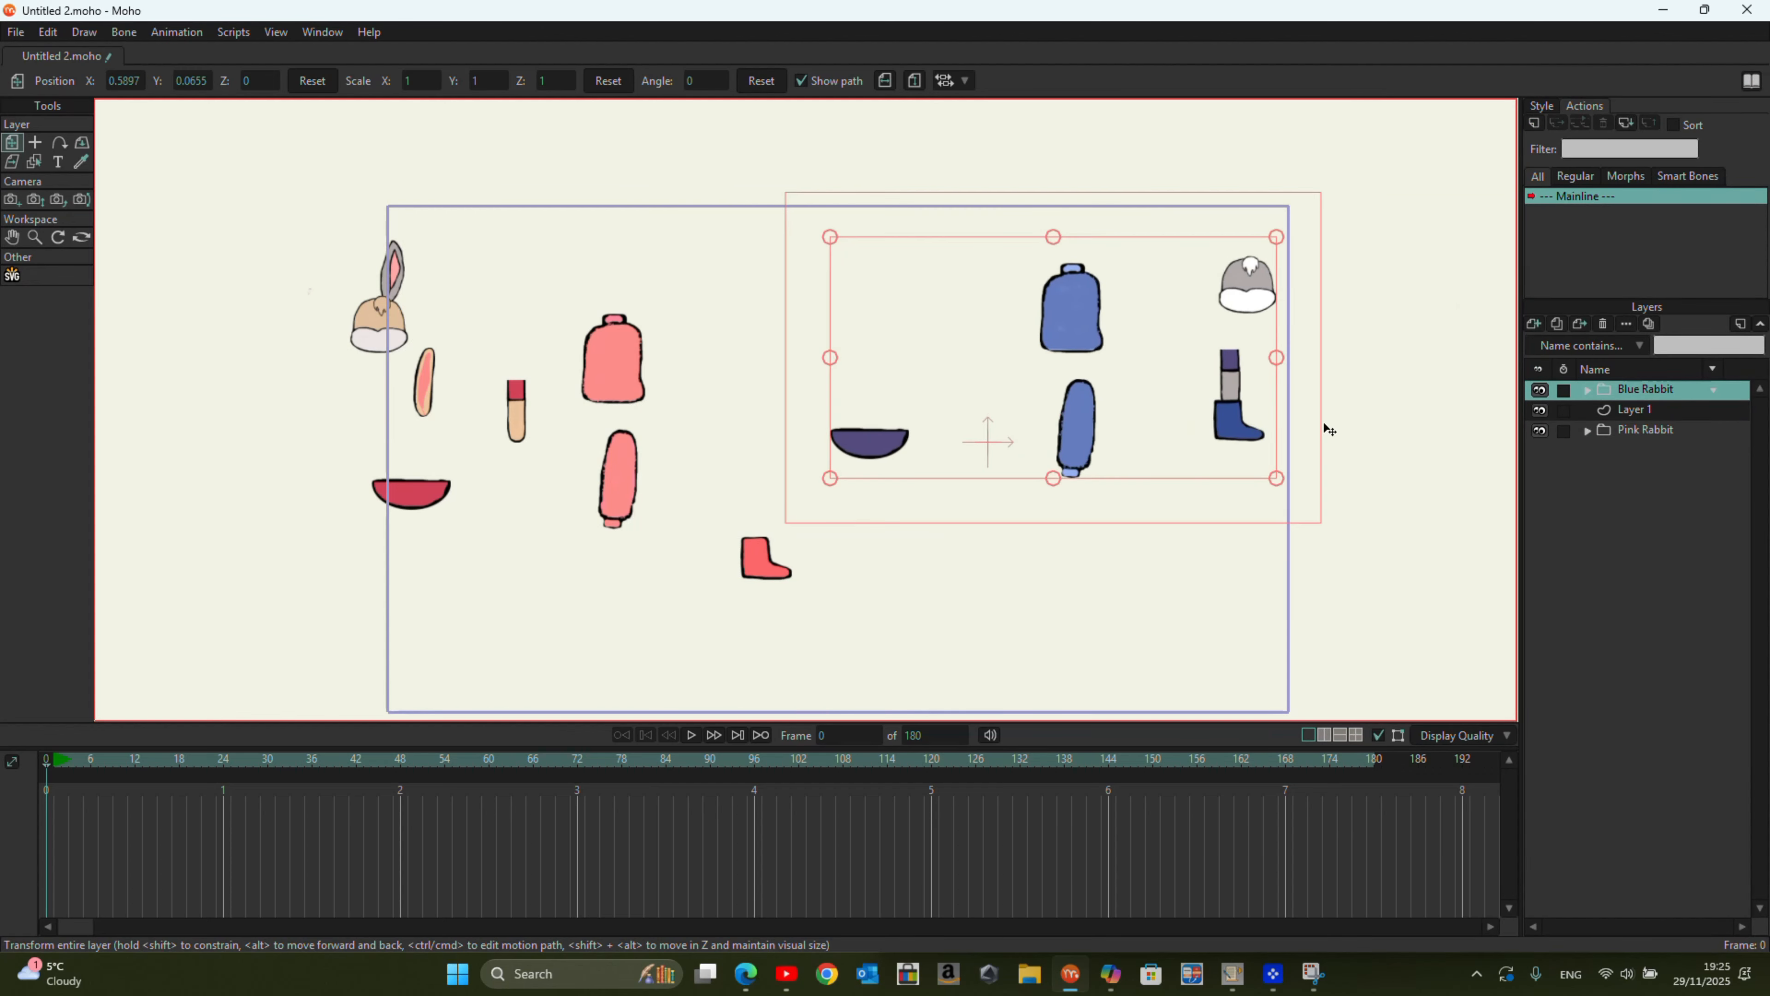
left_click(1540, 430)
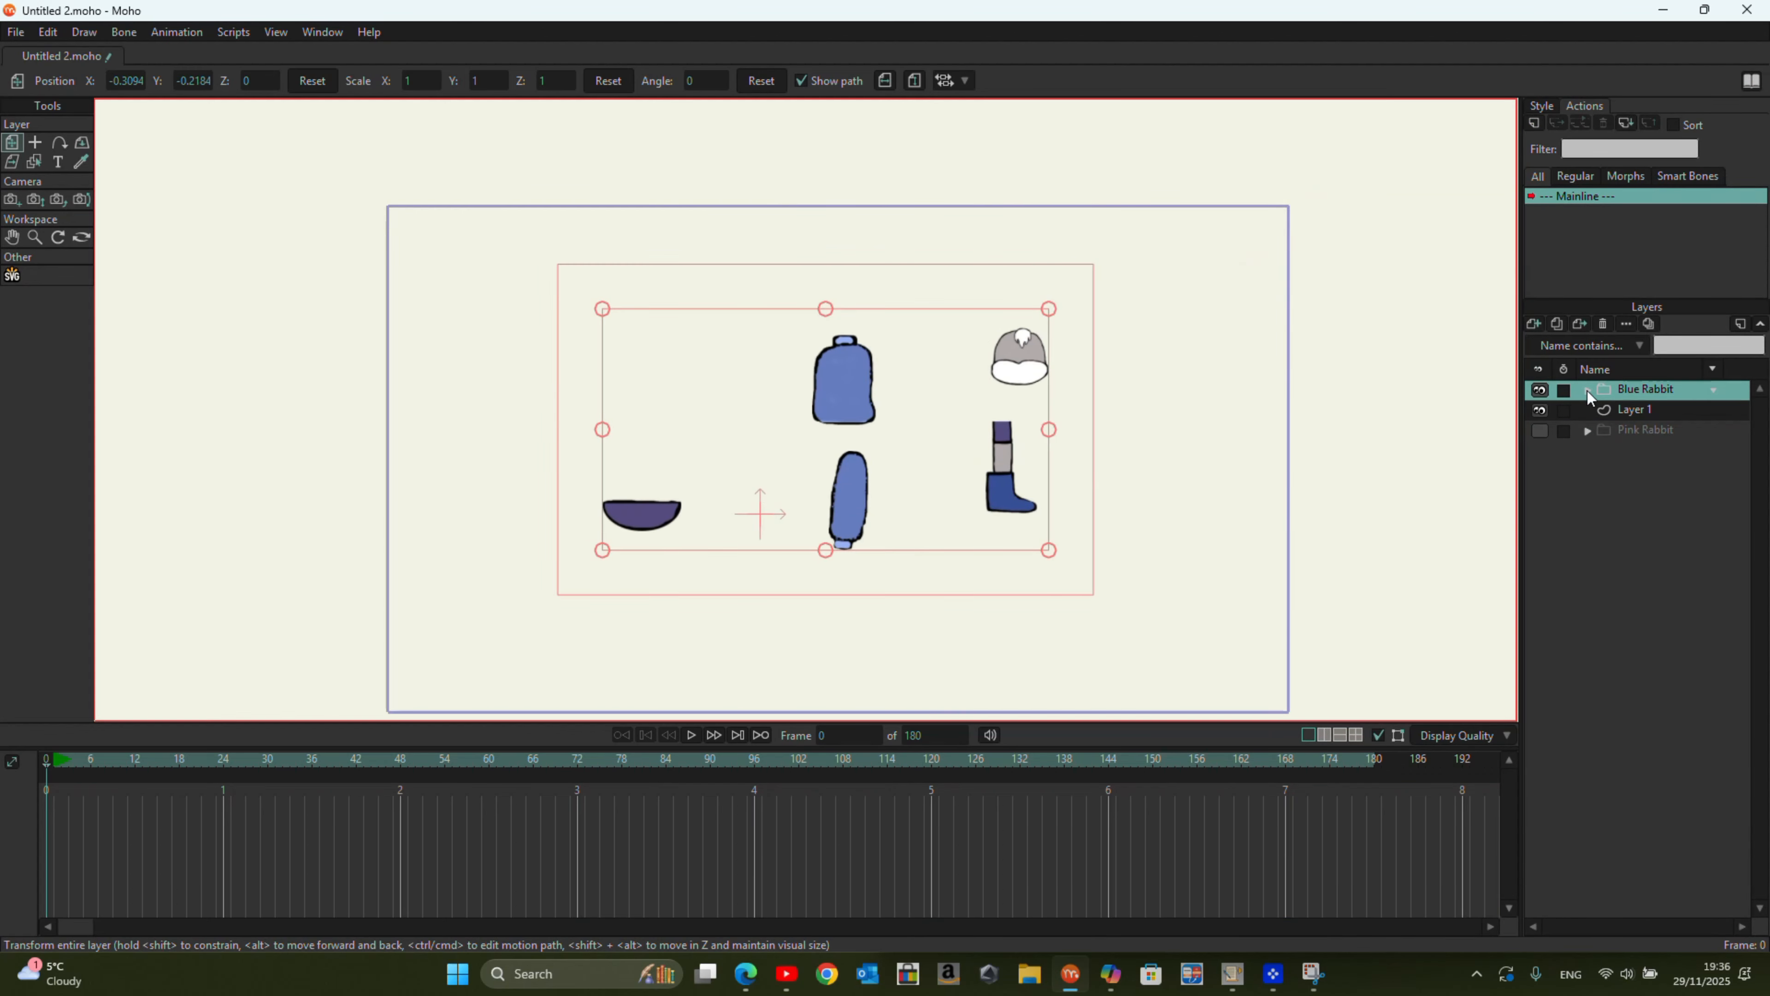
left_click(1587, 390)
Step: Place the blue hand over the side of the blue T-shirt and set the head on top of its neck
left_click(1656, 410)
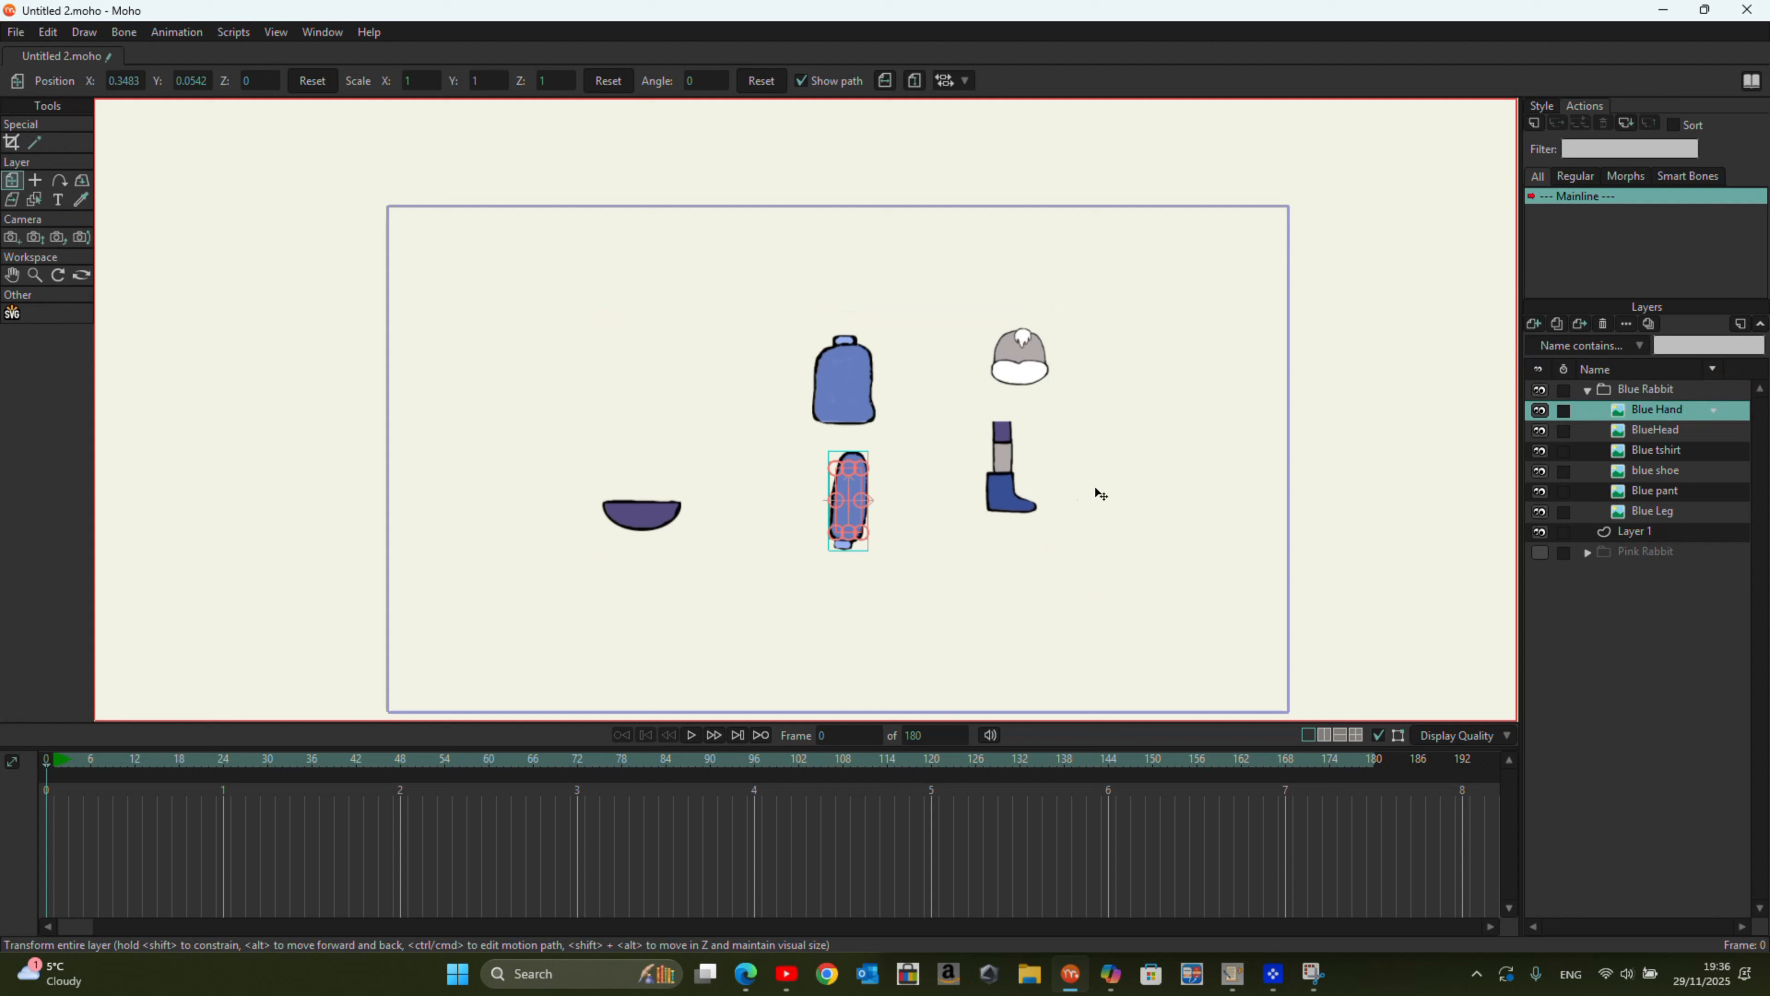
left_click_drag(849, 497, 820, 390)
left_click(1670, 433)
left_click_drag(1016, 356, 845, 307)
Step: Fit the blue pant, leg and shoe in line beneath the T-shirt, scaling the shoe down to about 0.94
left_click(1658, 473)
left_click(1647, 495)
left_click_drag(644, 514, 871, 430)
left_click(1643, 516)
left_click_drag(982, 455, 841, 475)
left_click(1663, 492)
left_click(1676, 471)
left_click_drag(1007, 494, 864, 506)
left_click_drag(895, 526, 893, 524)
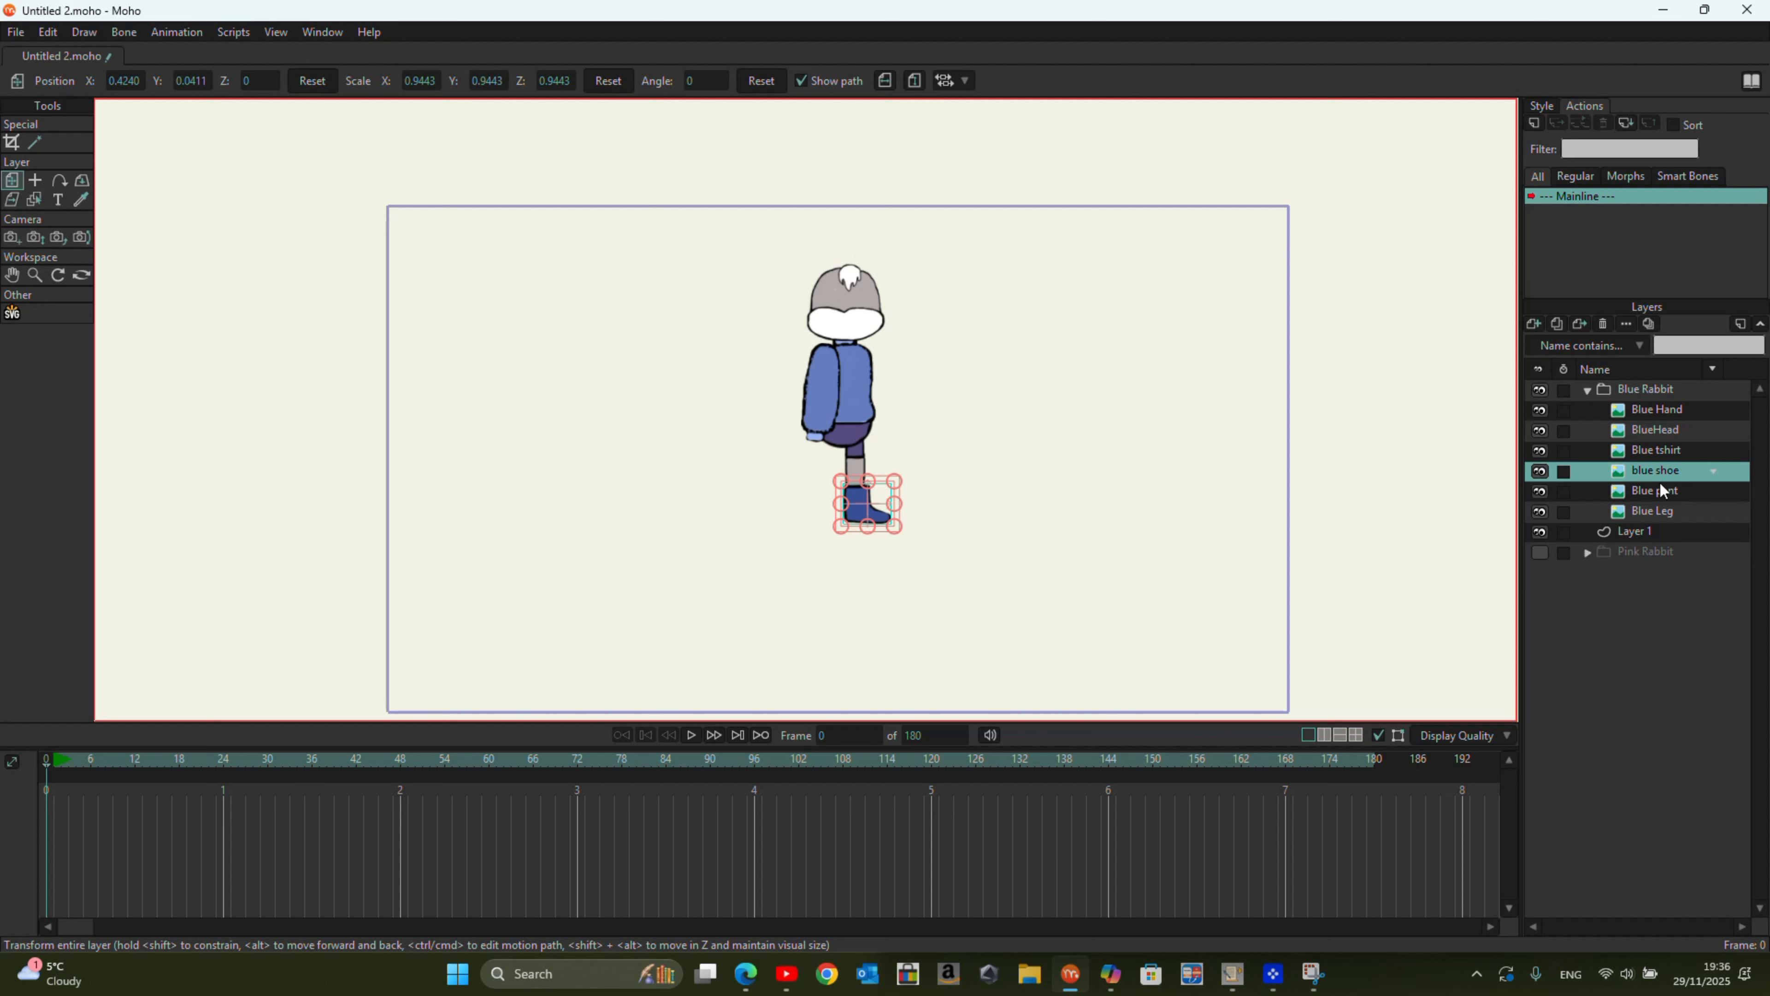
Step: Duplicate the Blue Hand layer, move the copy to the opposite side of the T-shirt and rotate it about 6 degrees
left_click(1654, 411)
right_click(1654, 411)
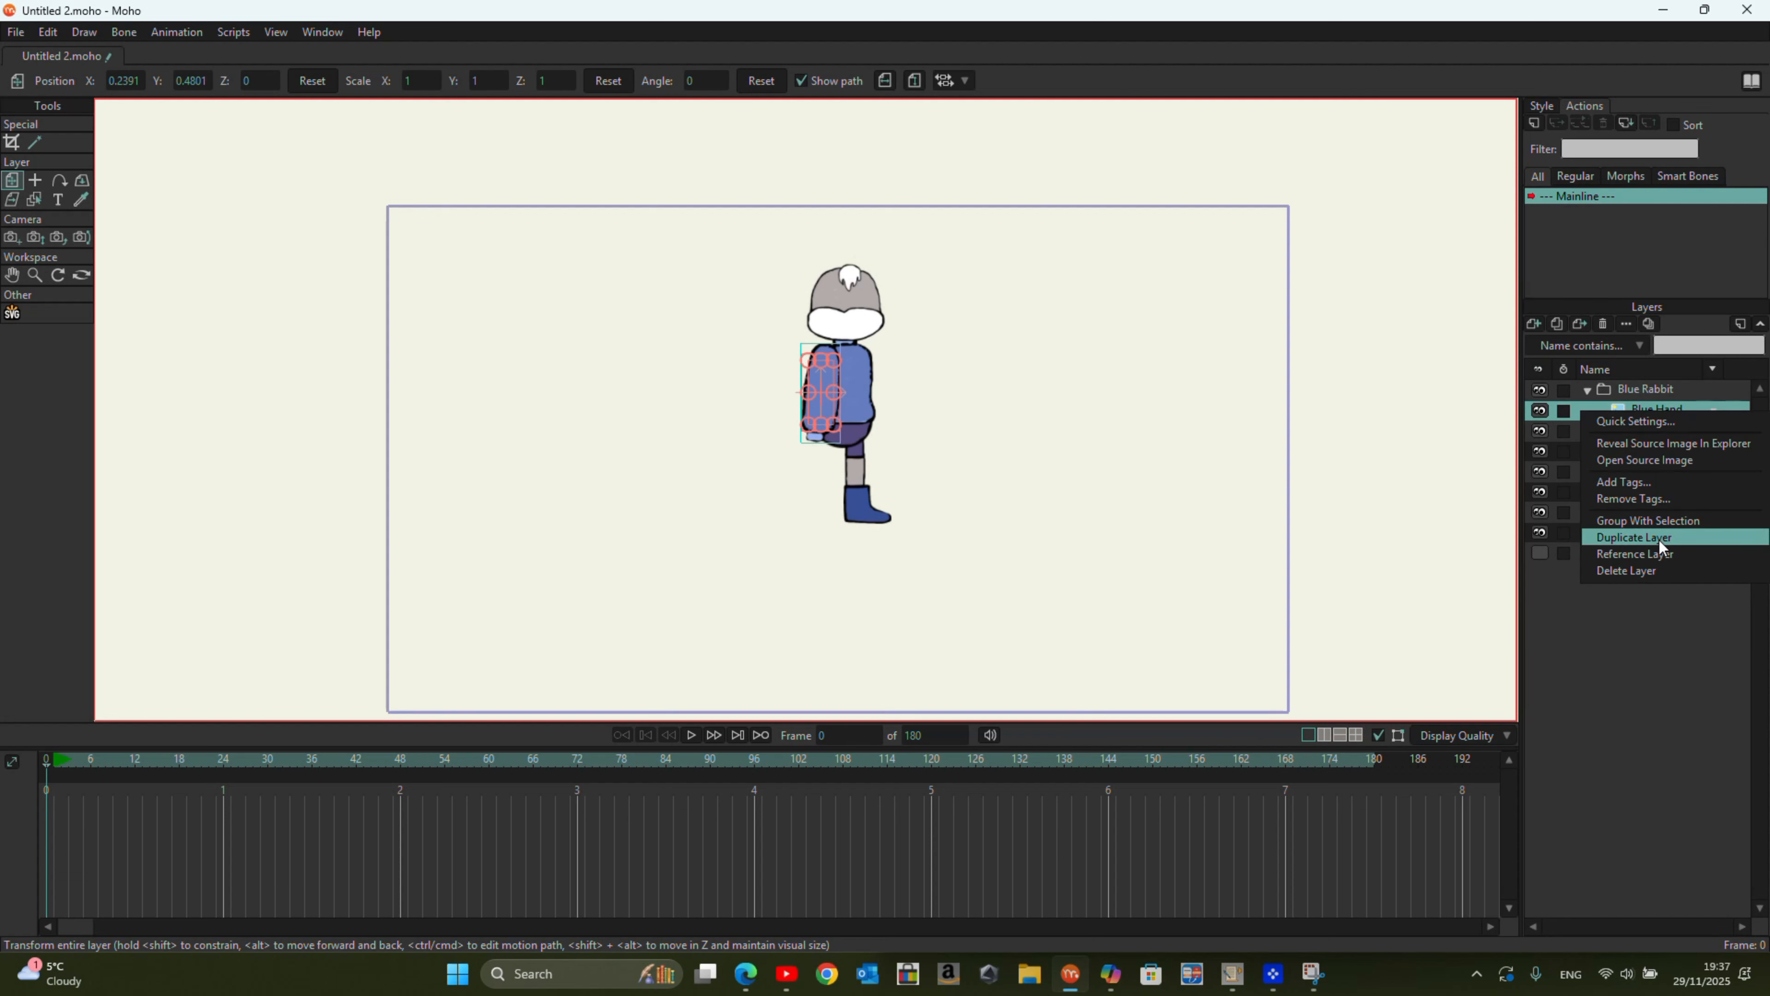
left_click(1658, 539)
left_click_drag(844, 393, 883, 394)
scroll(884, 402, "up", 2)
left_click_drag(914, 320, 891, 315)
Step: Send the duplicate hand to the bottom of the Blue Rabbit group and nudge both hands closer to the body
left_click_drag(1608, 409, 1682, 539)
left_click_drag(879, 380, 868, 380)
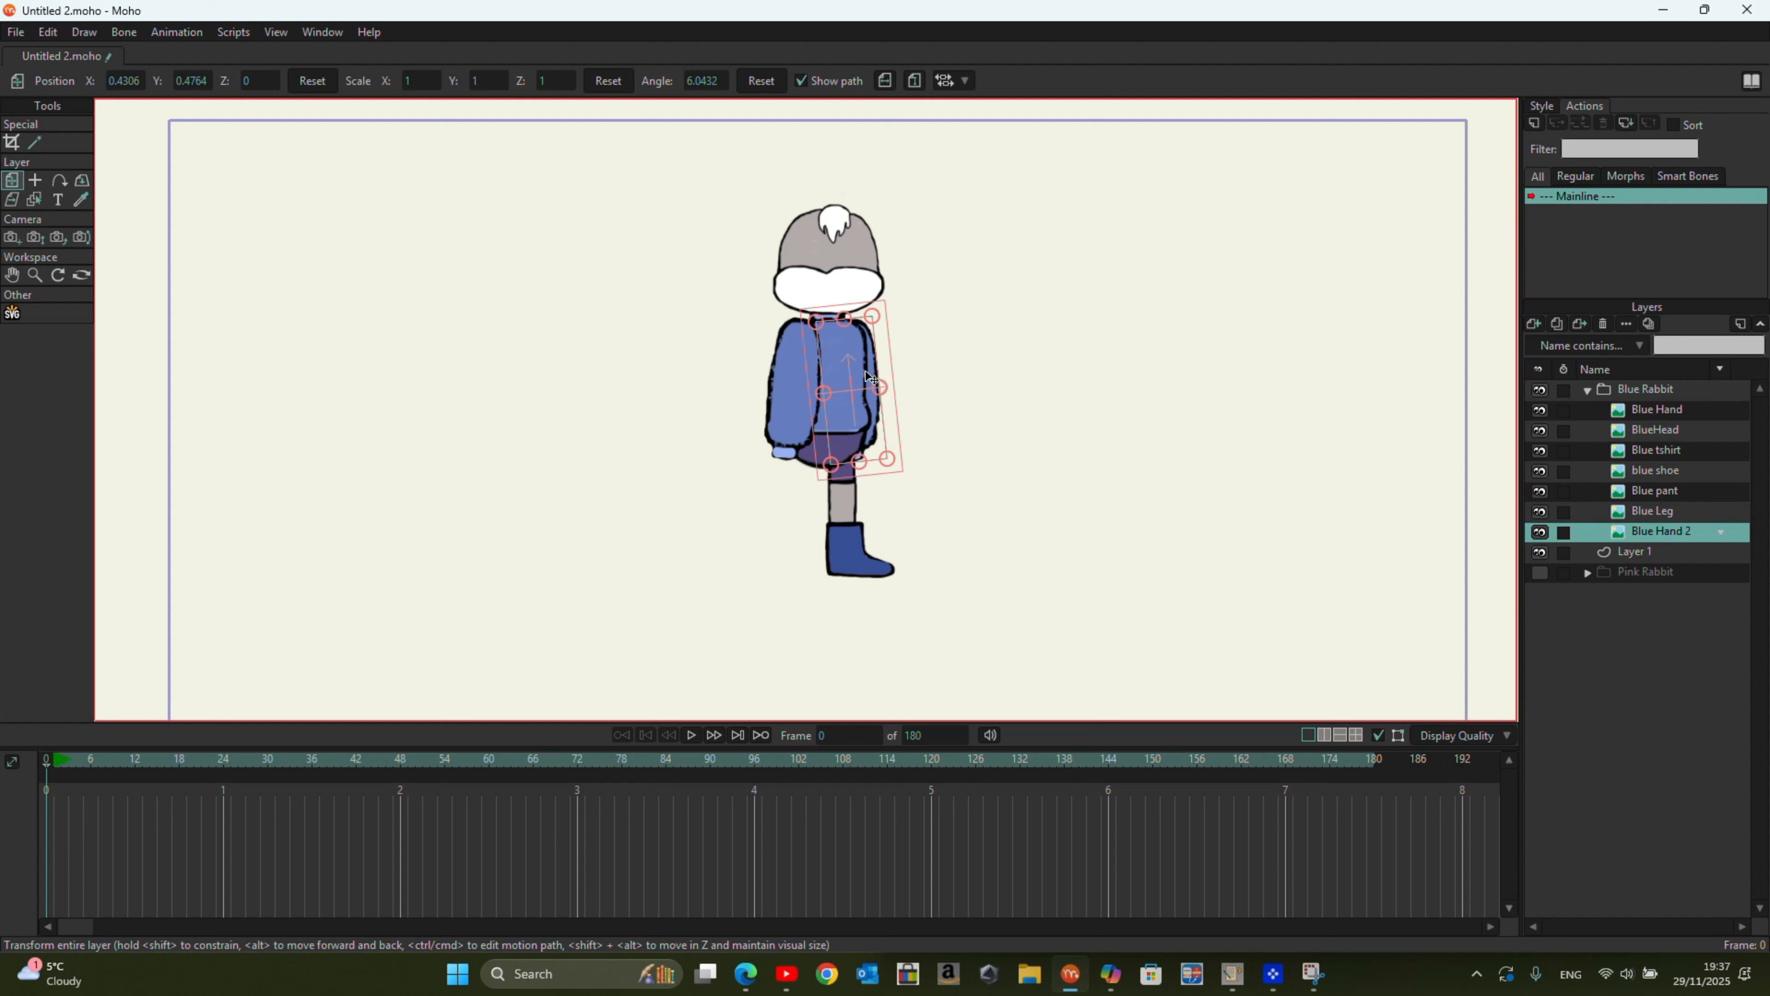
left_click(1663, 412)
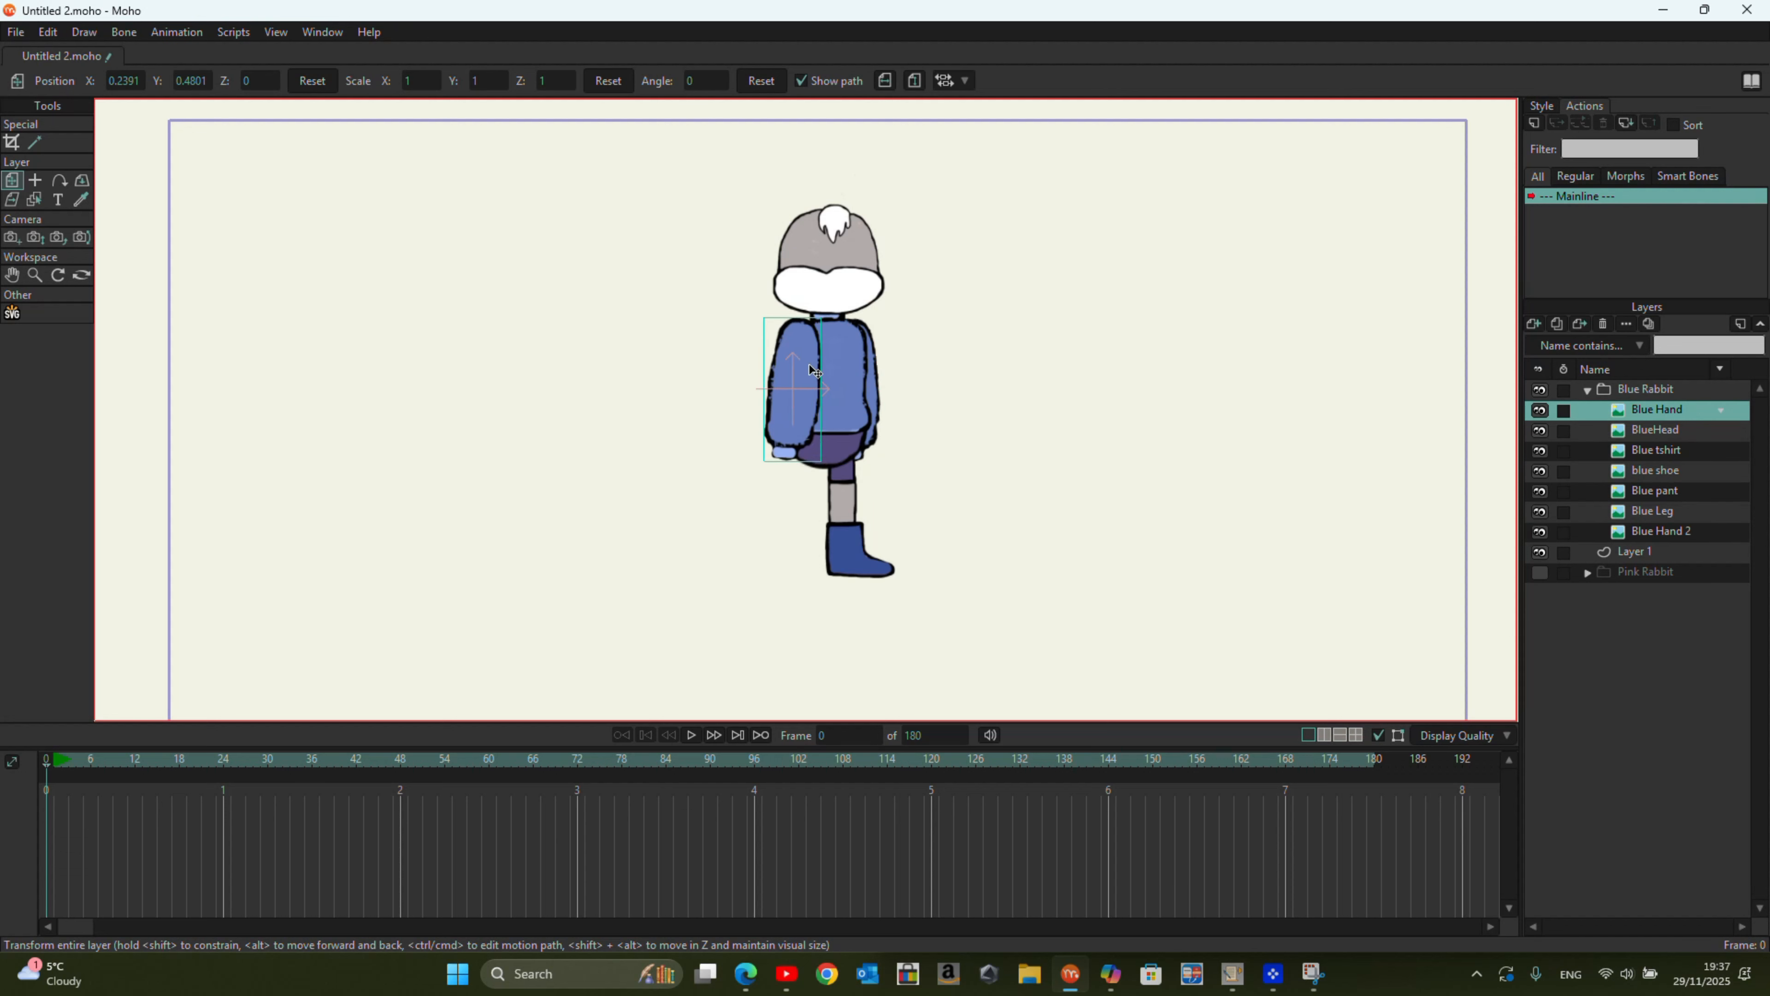
Step: Duplicate the blue shoe and Blue Leg layers within the Blue Rabbit group
right_click(1665, 477)
left_click(1668, 596)
right_click(1657, 530)
left_click(1659, 649)
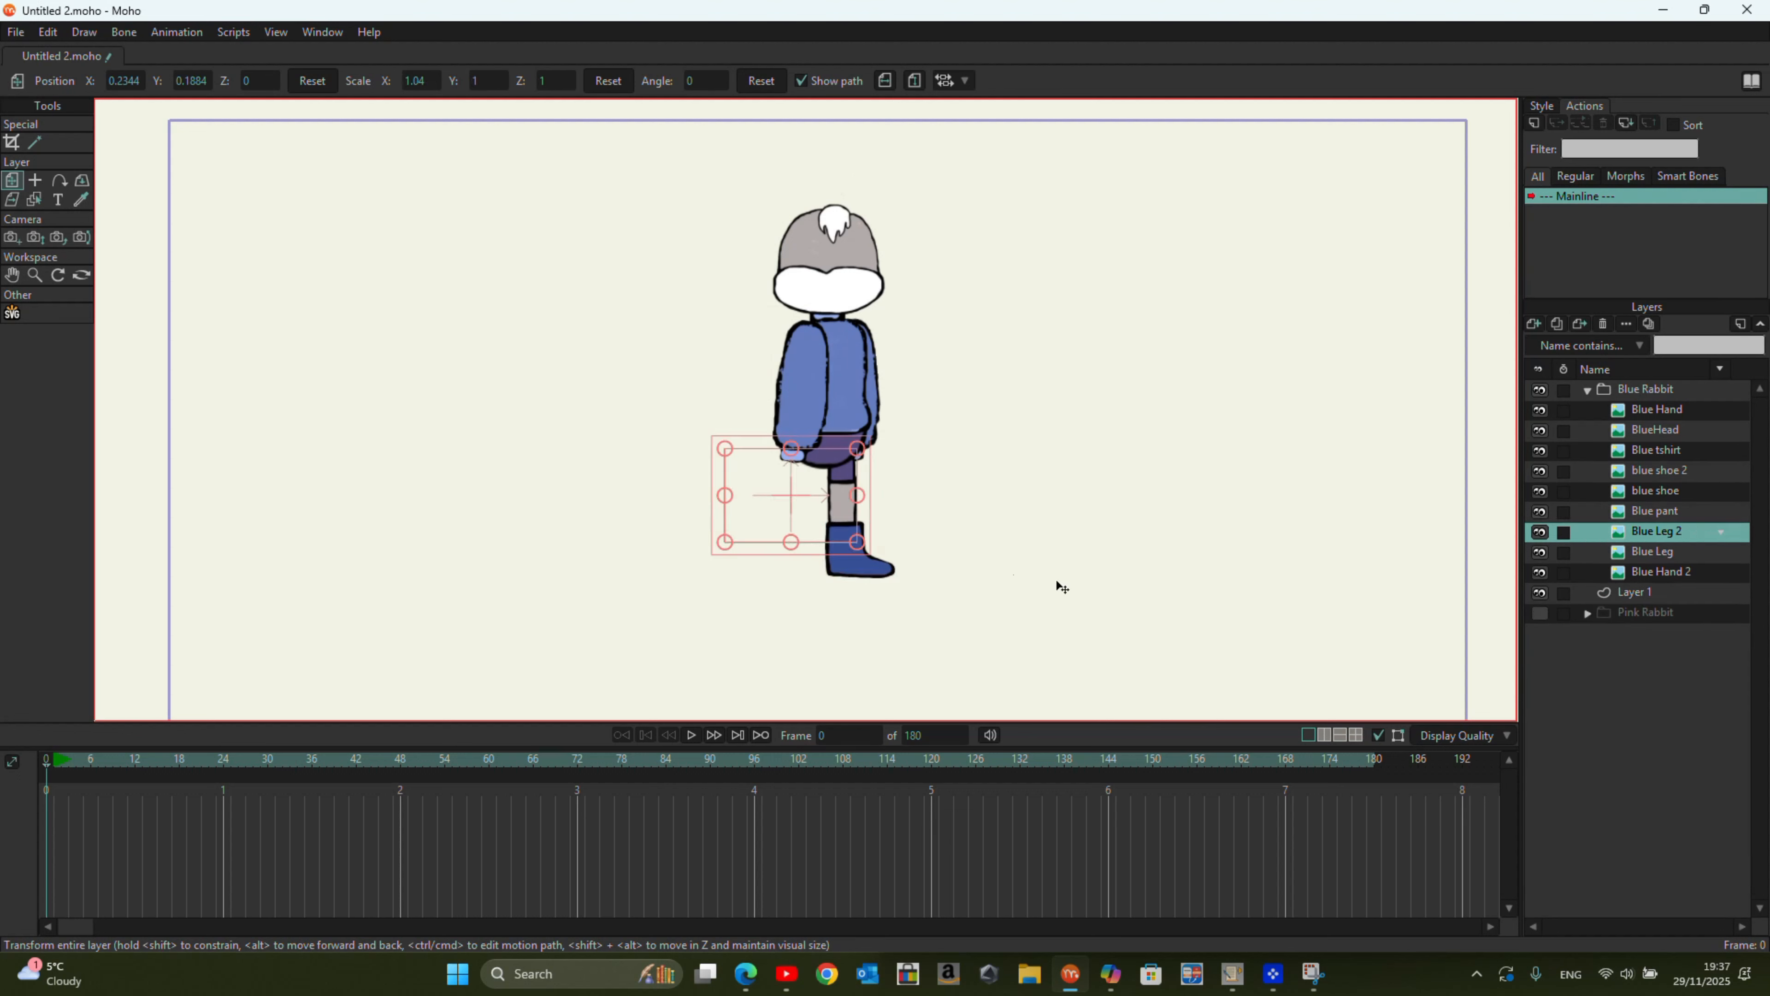
Step: Place the duplicate leg and shoe beside the originals and raise both above the Blue tshirt layer, with the shoe over the leg
left_click_drag(841, 520, 807, 522)
left_click_drag(1638, 533, 1641, 445)
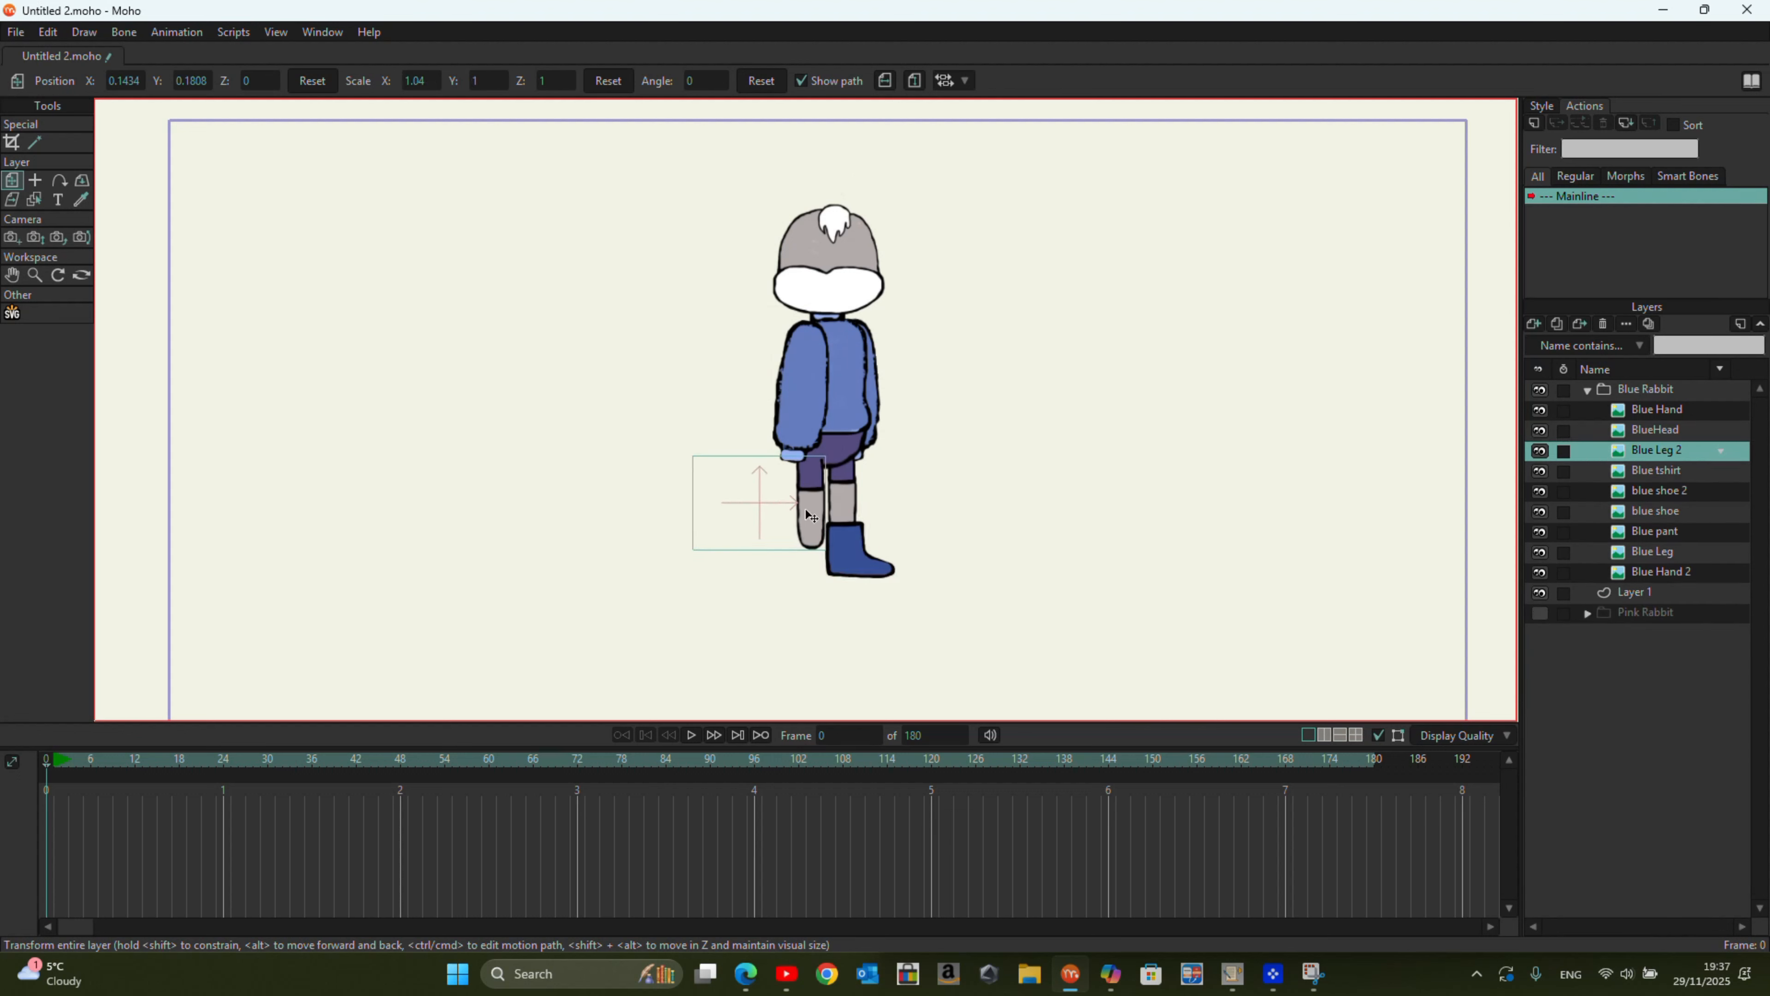
left_click(1659, 491)
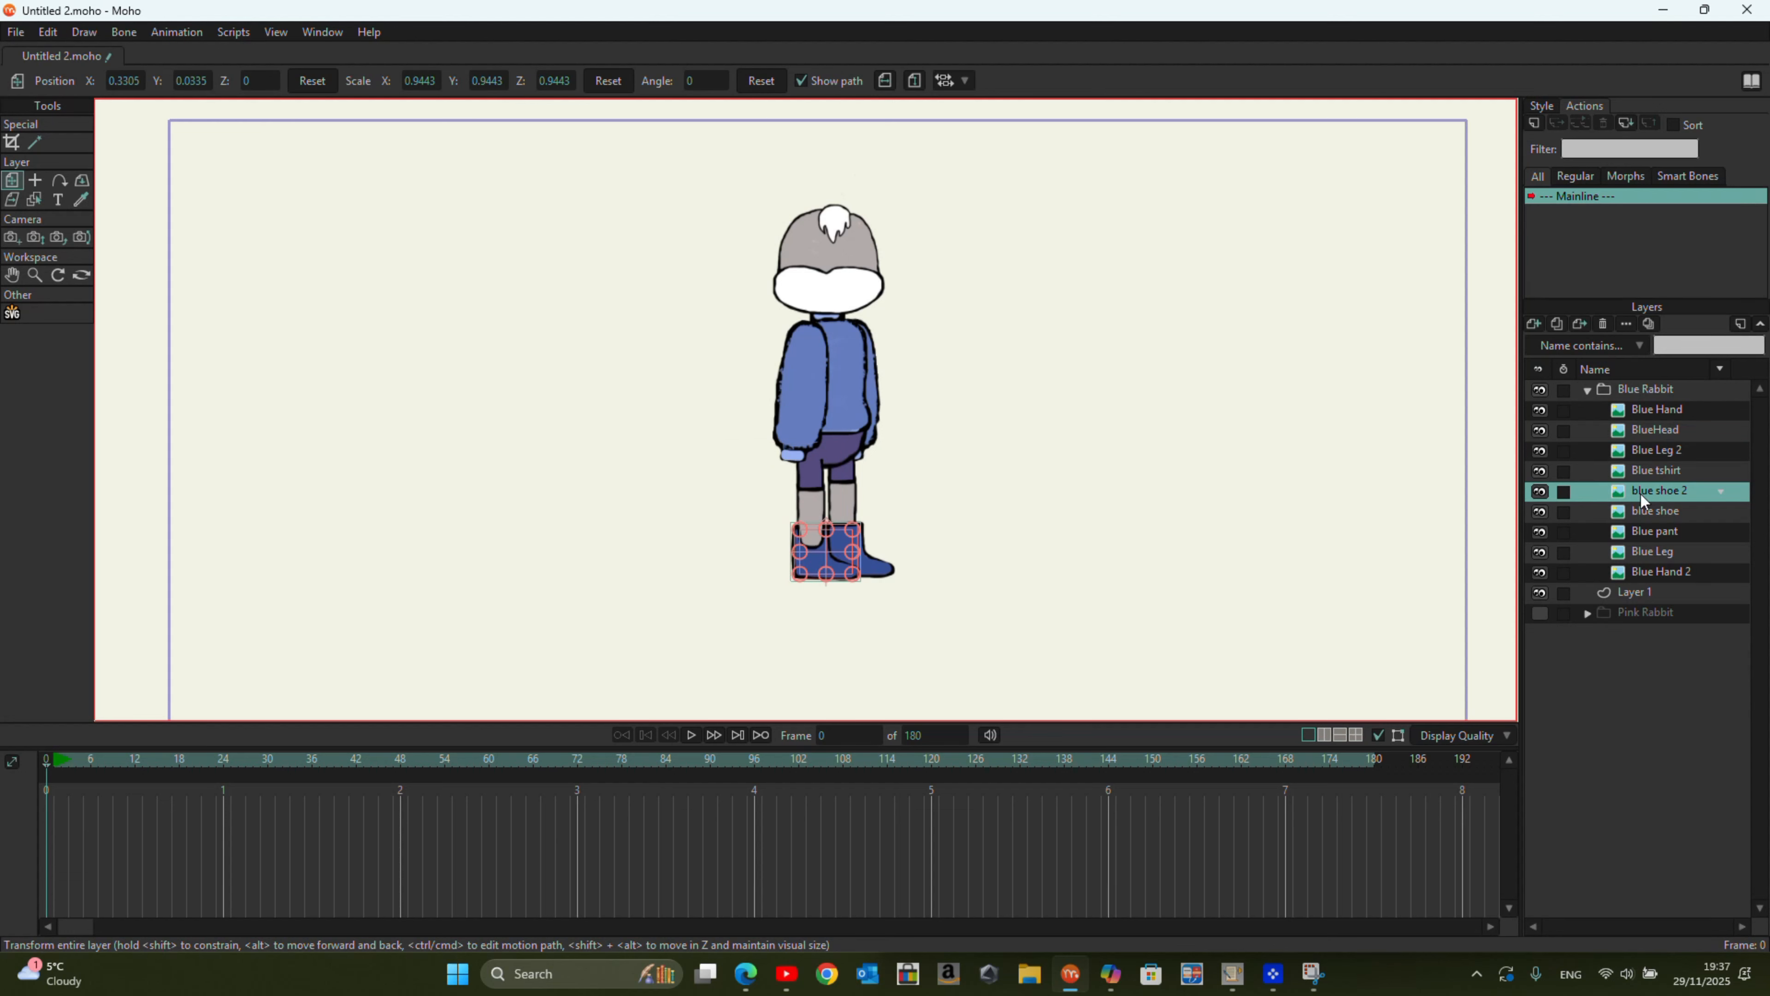
left_click_drag(1659, 490, 1658, 448)
left_click(1582, 615)
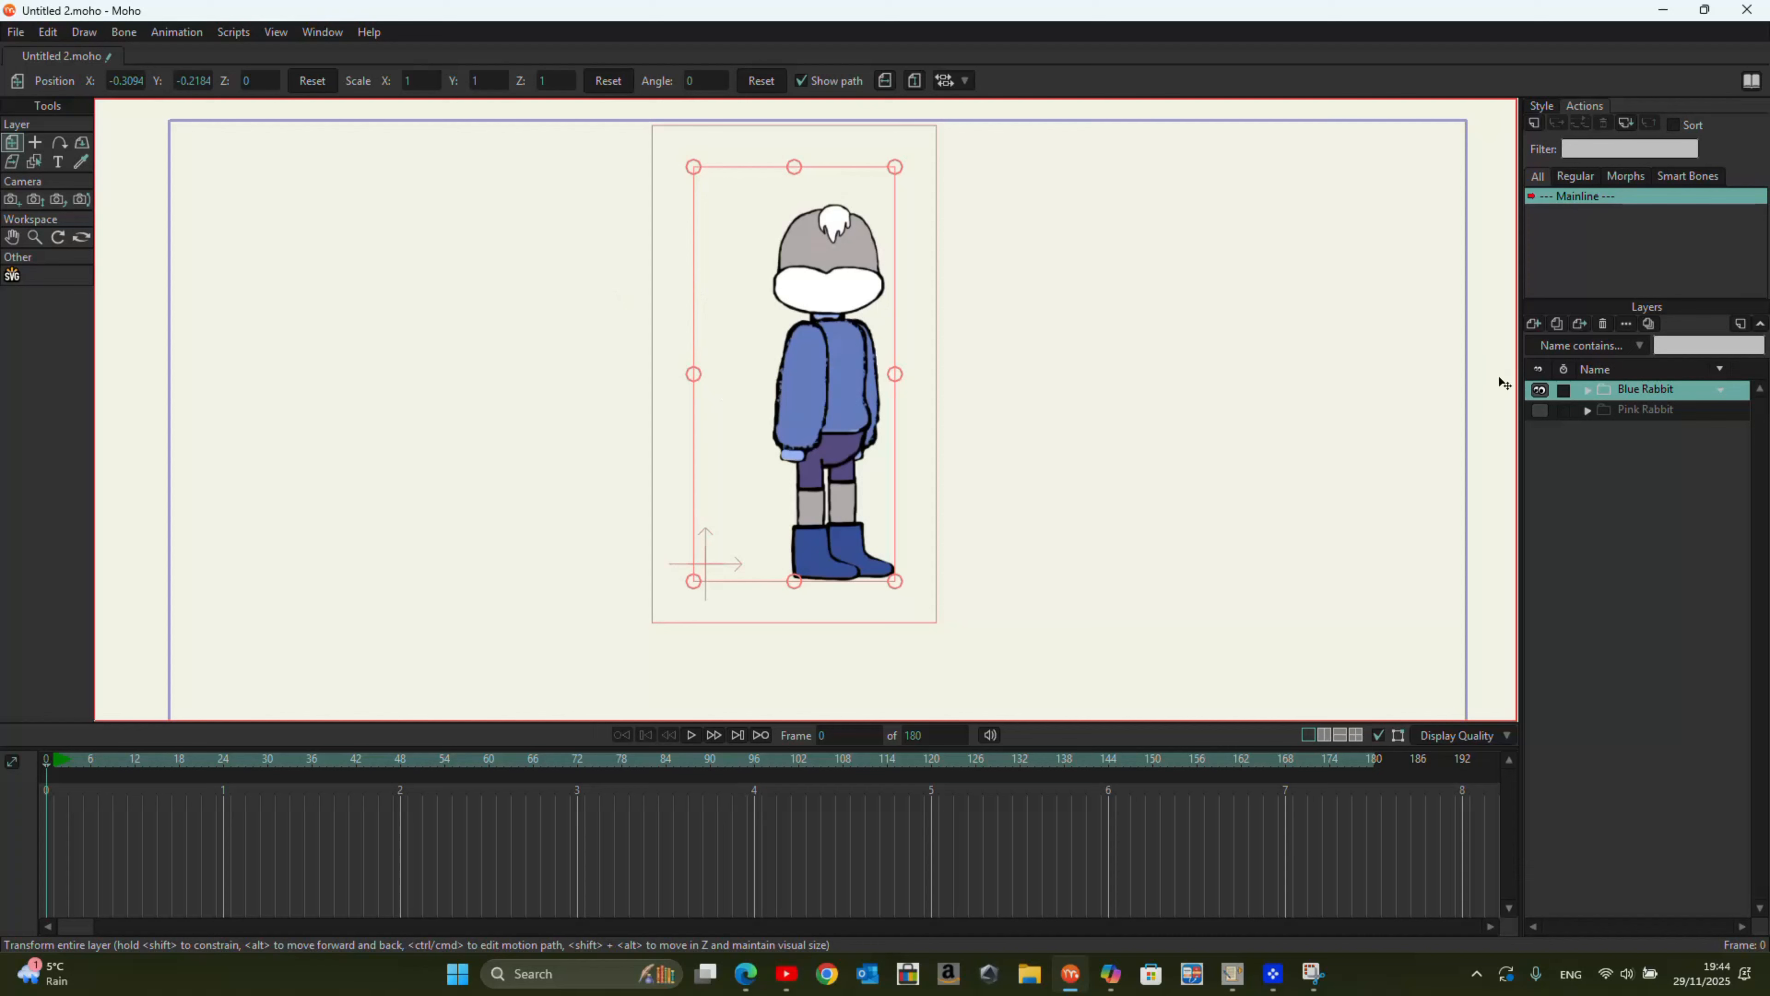
Step: Add the hand_New file from the Desktop as an image layer, choosing to import only selected layers
left_click(1534, 323)
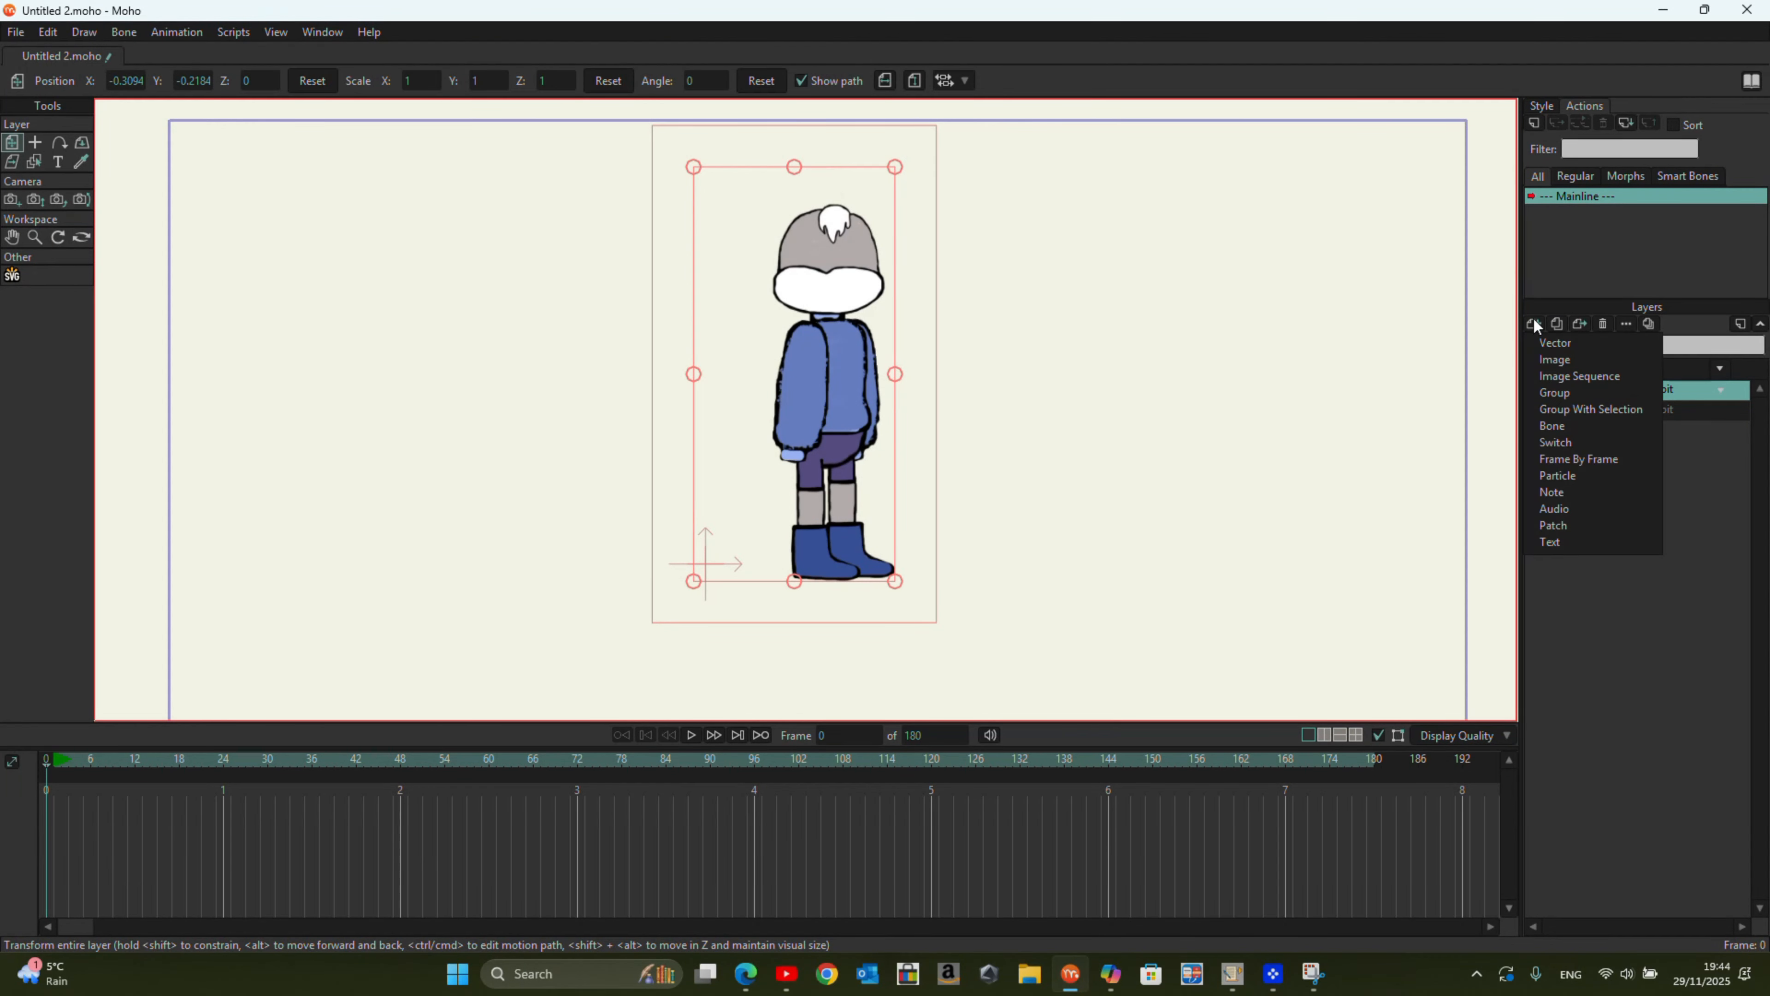
left_click(1569, 358)
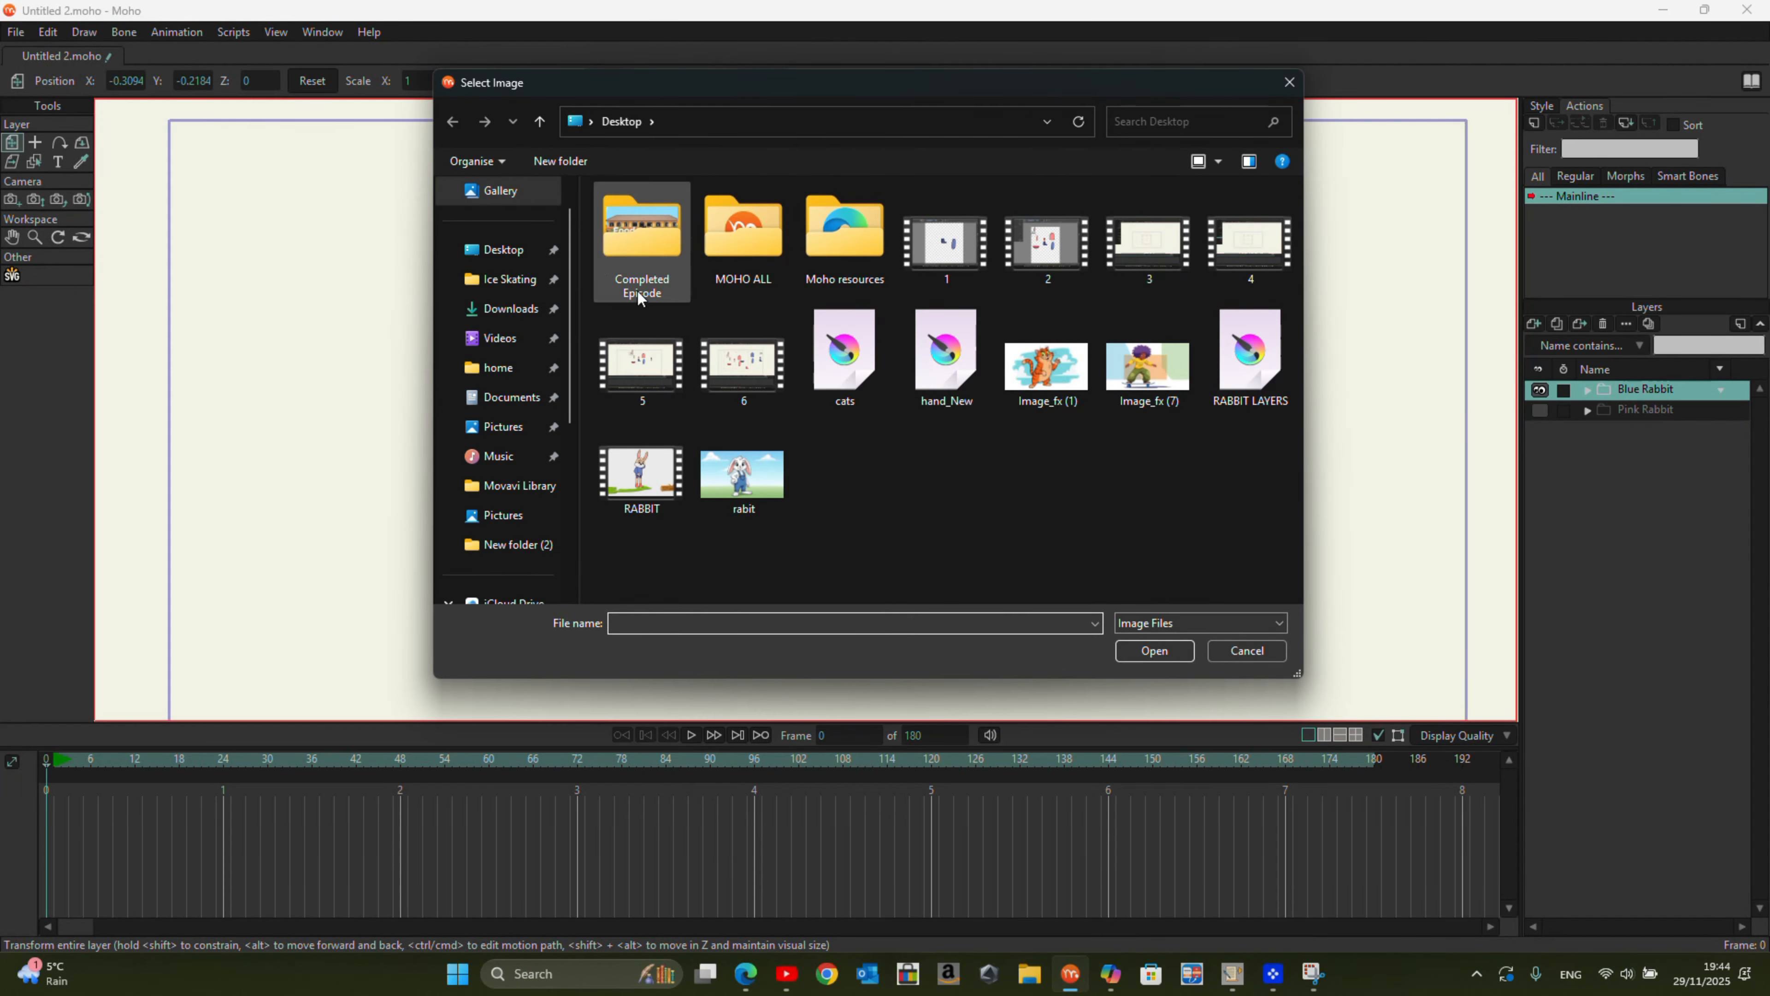
left_click(519, 253)
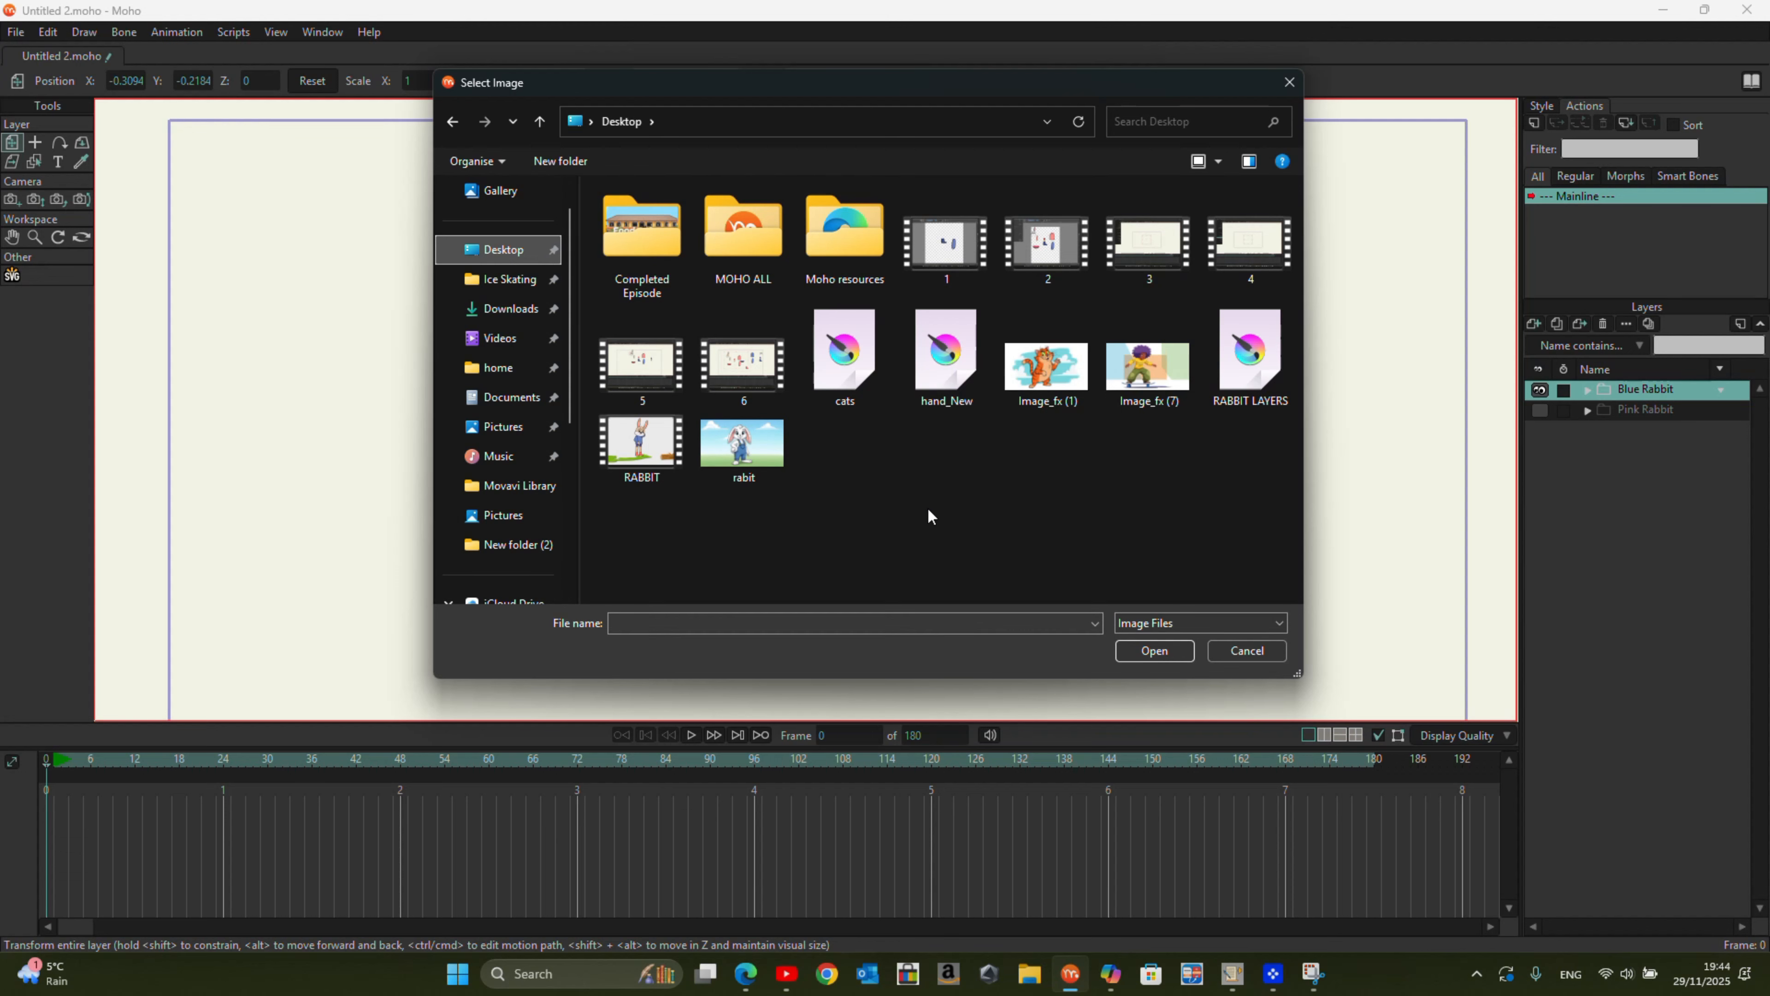
left_click(946, 359)
left_click(1143, 649)
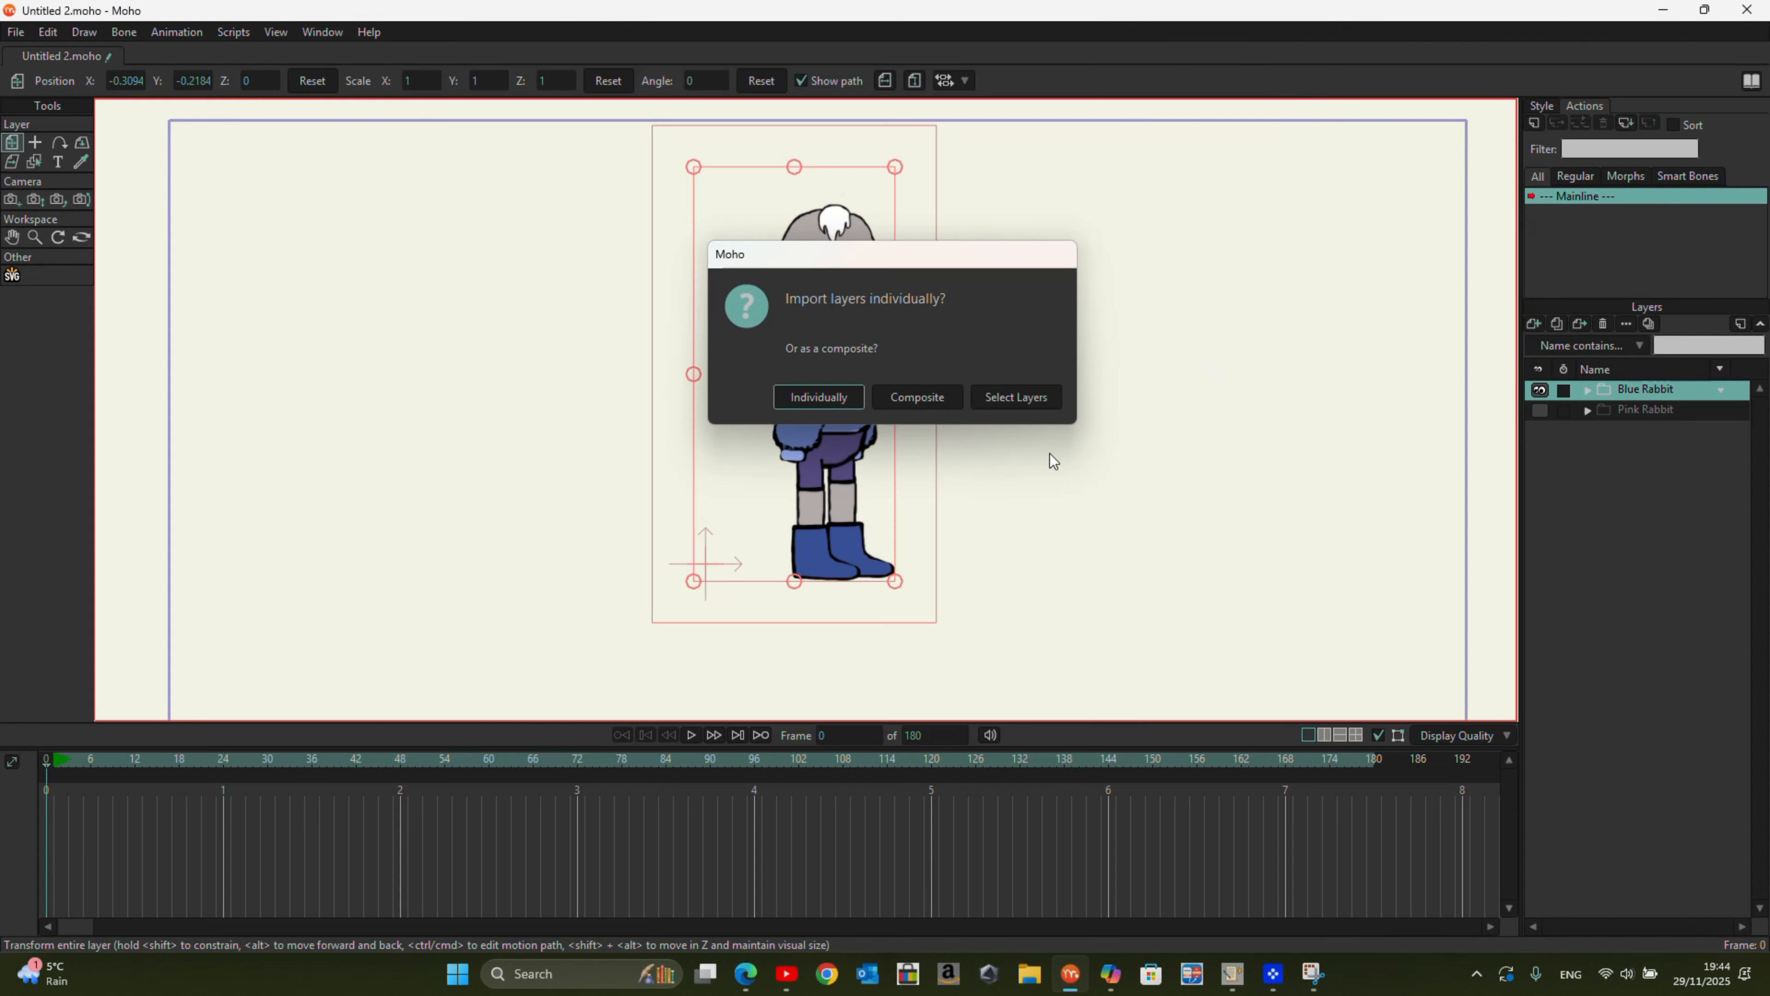
left_click(1017, 398)
Step: Import big hand, fist out, FIst in, Point IN, point, HAND OUT, Hand IN and fist, leaving out Rest hand
left_click(419, 234)
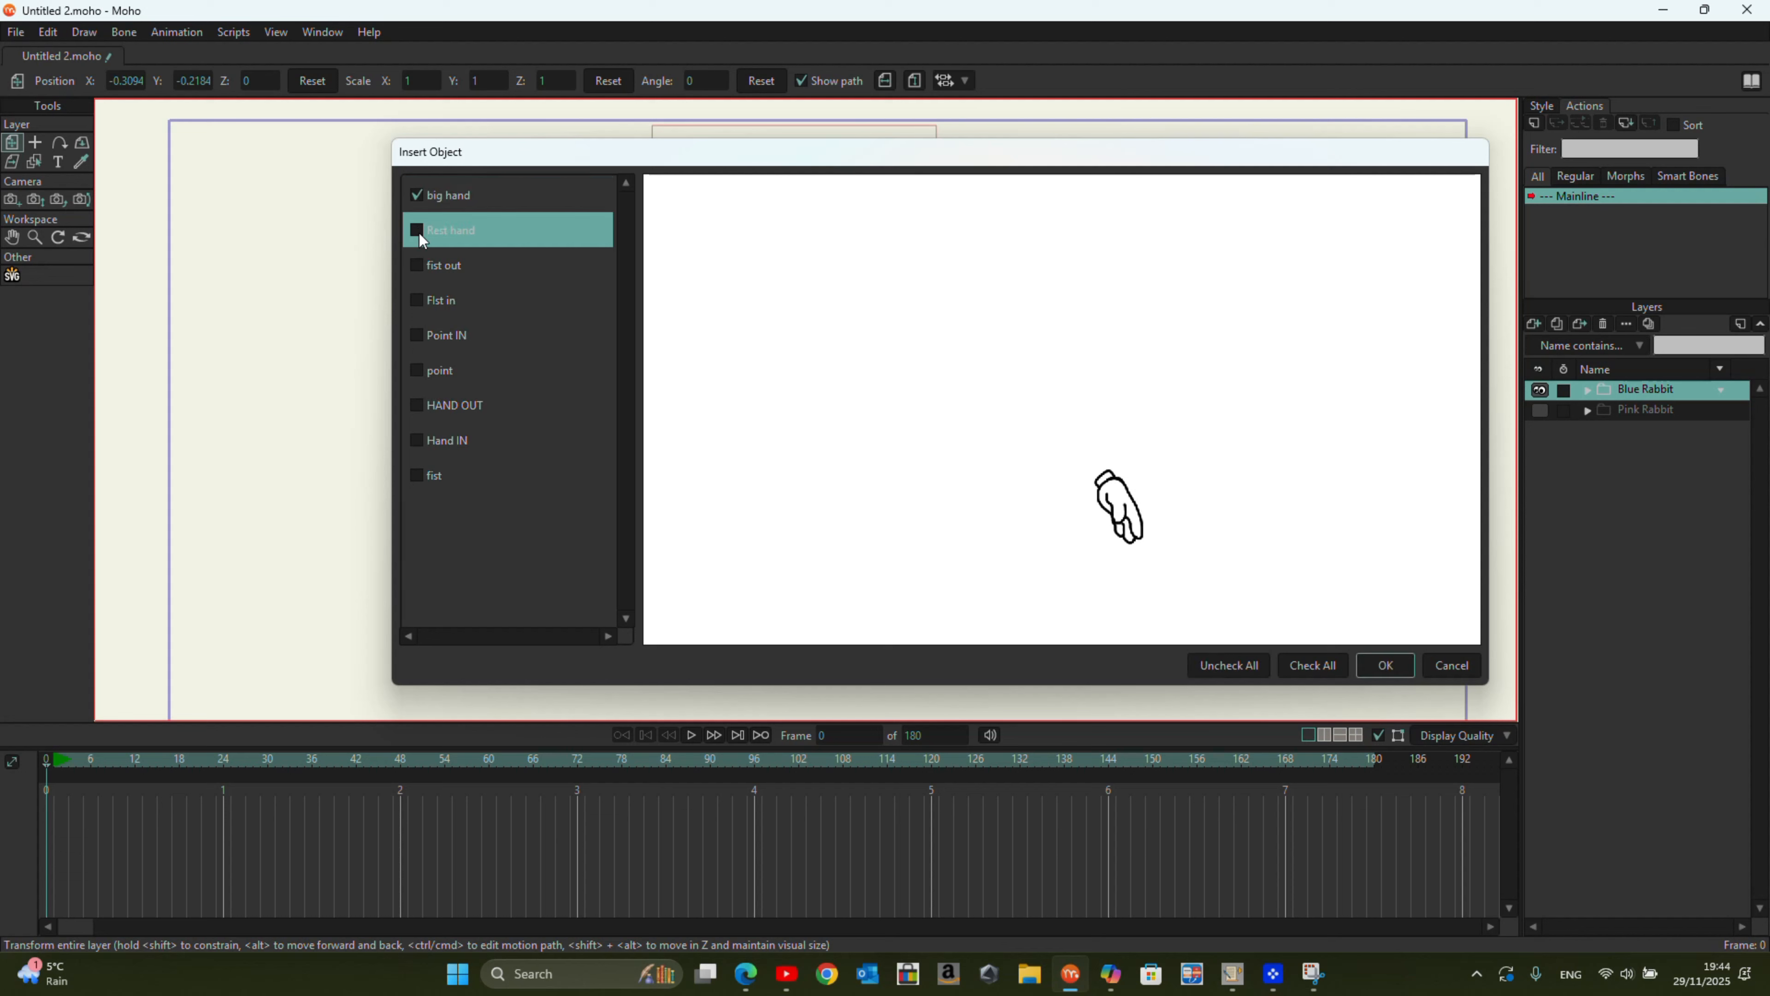
left_click(420, 266)
left_click(418, 300)
left_click(418, 336)
left_click(418, 371)
left_click(418, 406)
left_click(417, 440)
left_click(417, 476)
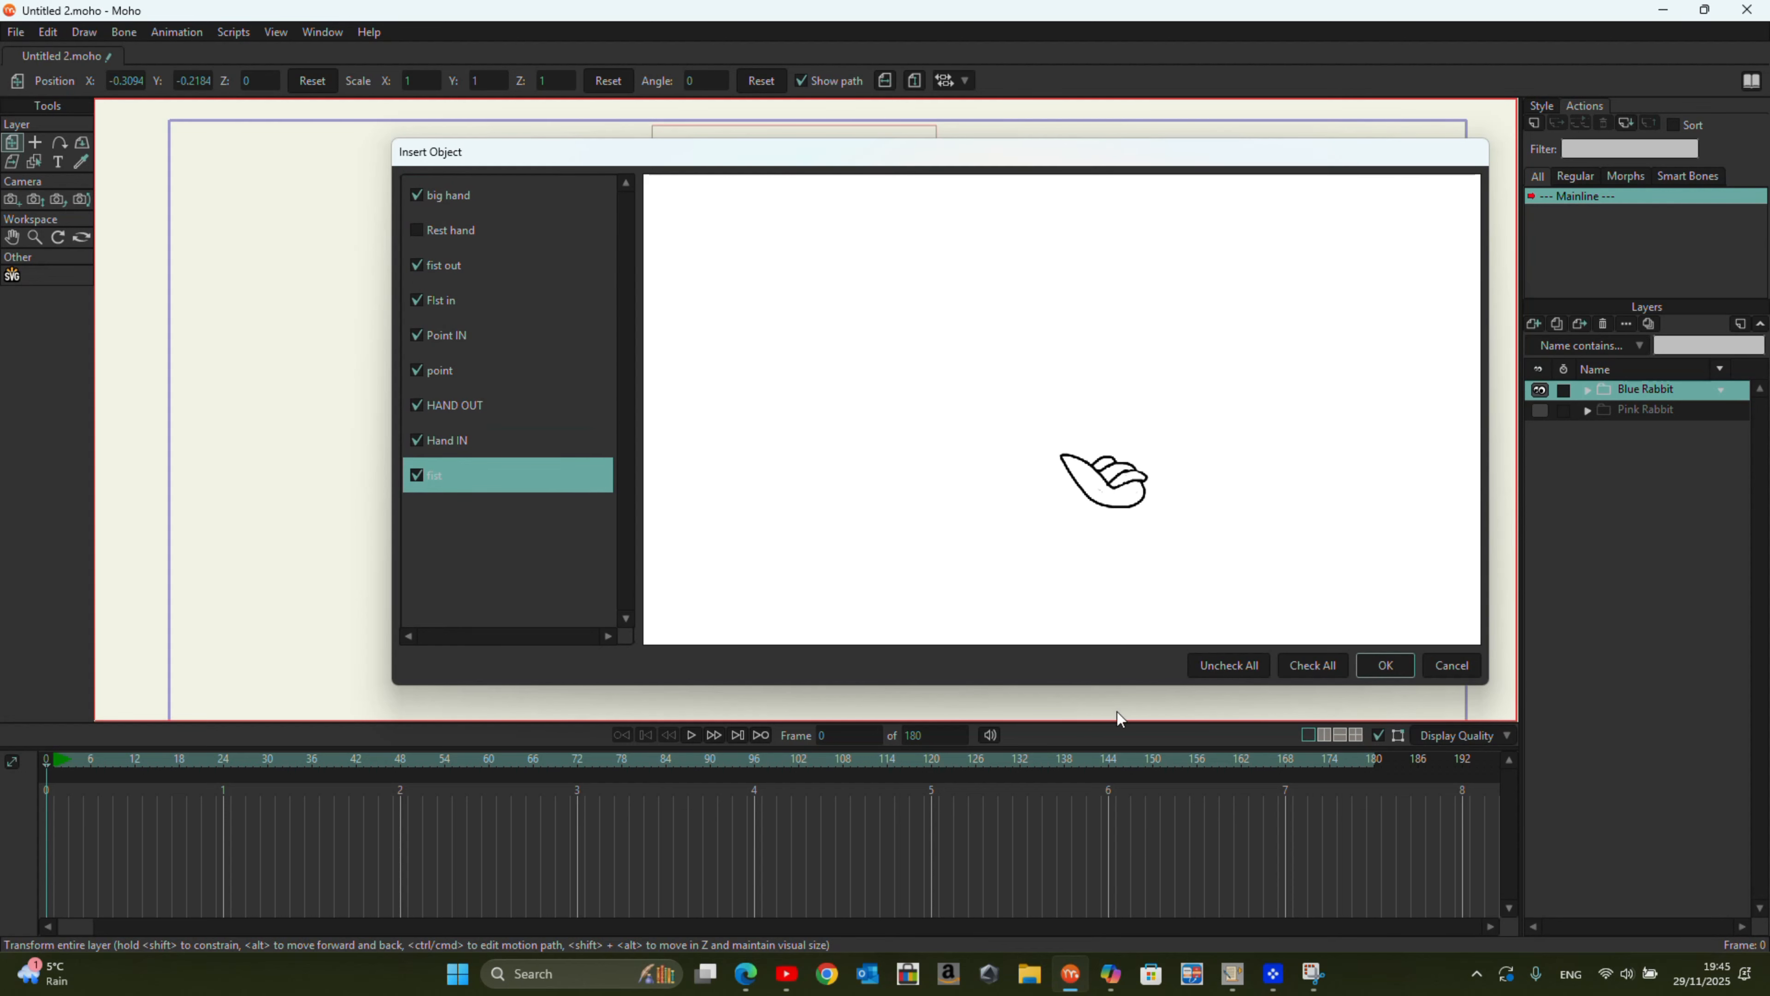
left_click(1385, 665)
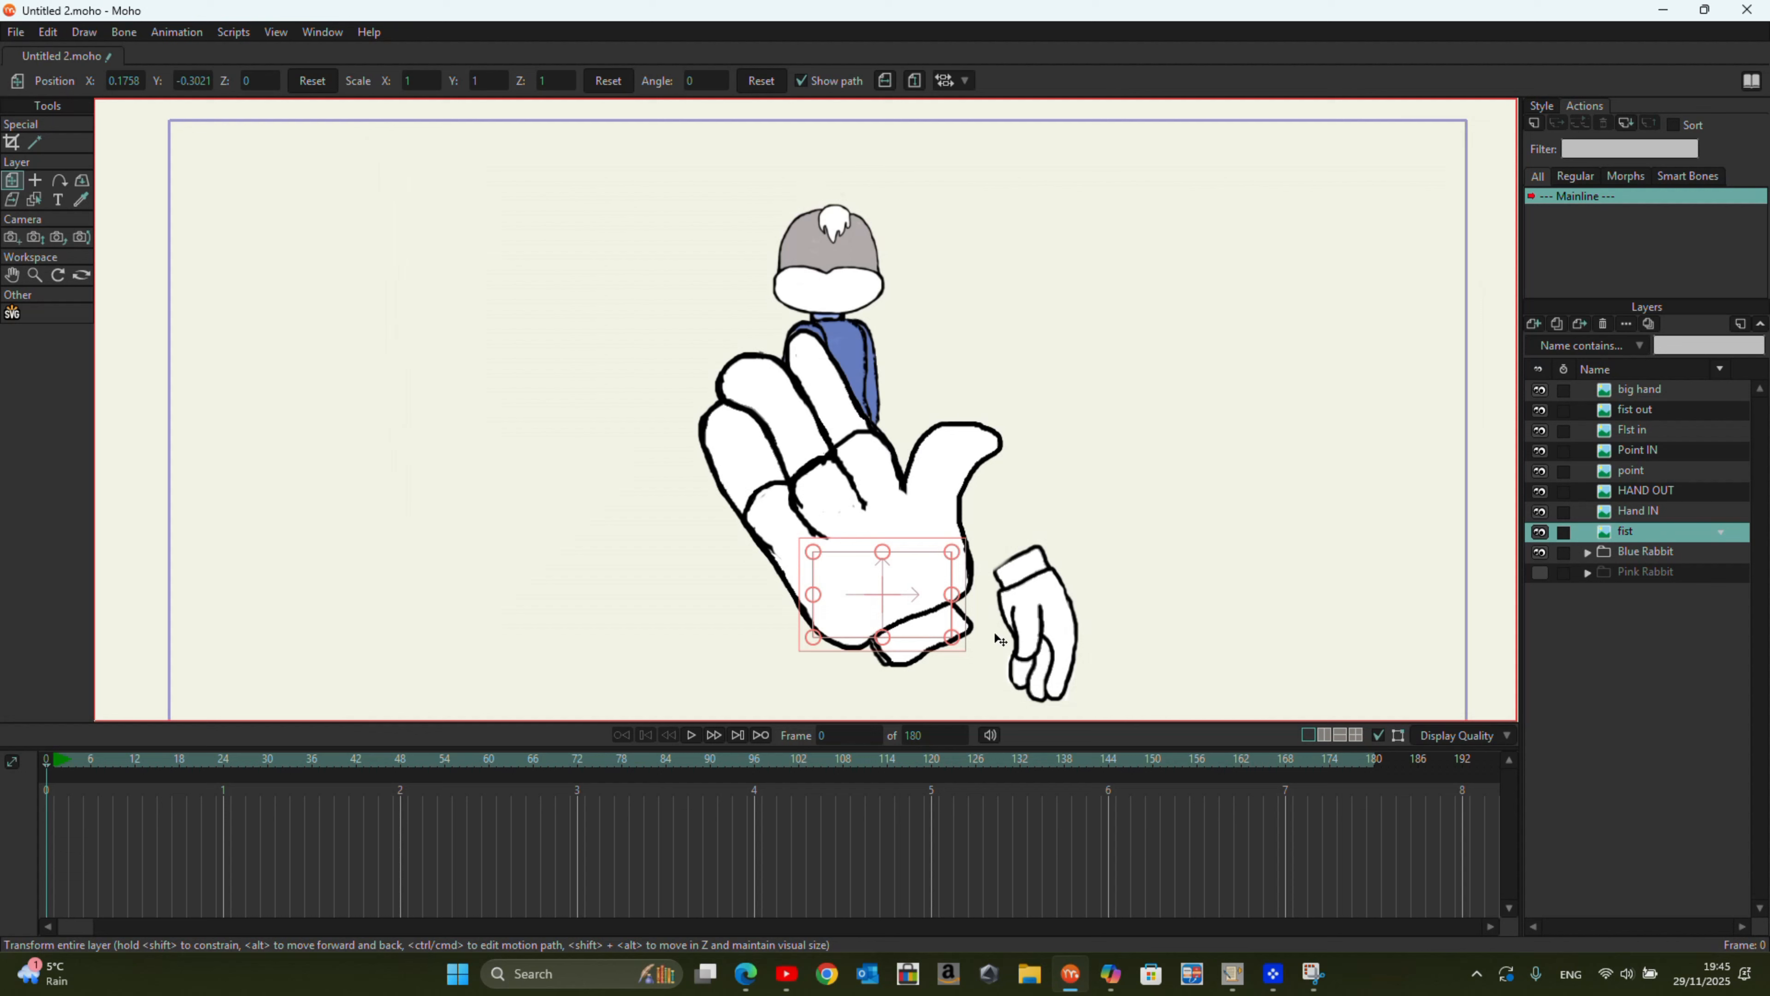
Step: Group all eight imported hand layers, from big hand to fist, and collapse the new group
left_click(1645, 530, "shift")
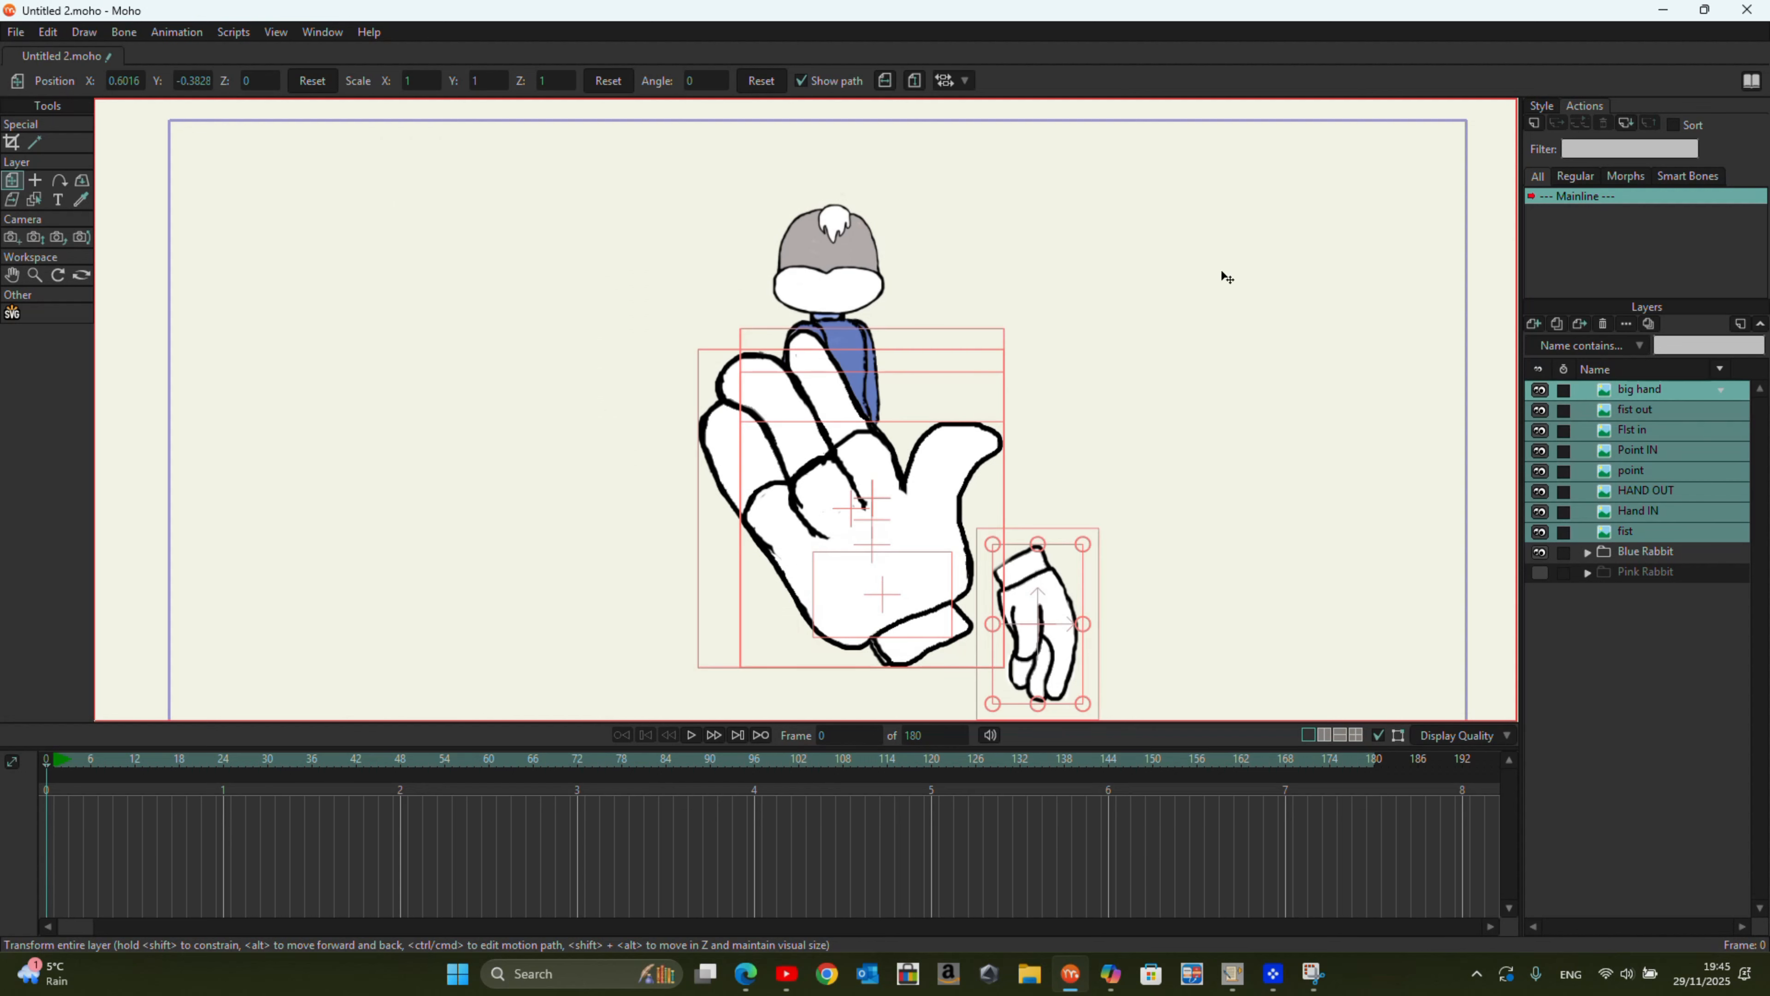
right_click(1645, 408)
left_click(1672, 446)
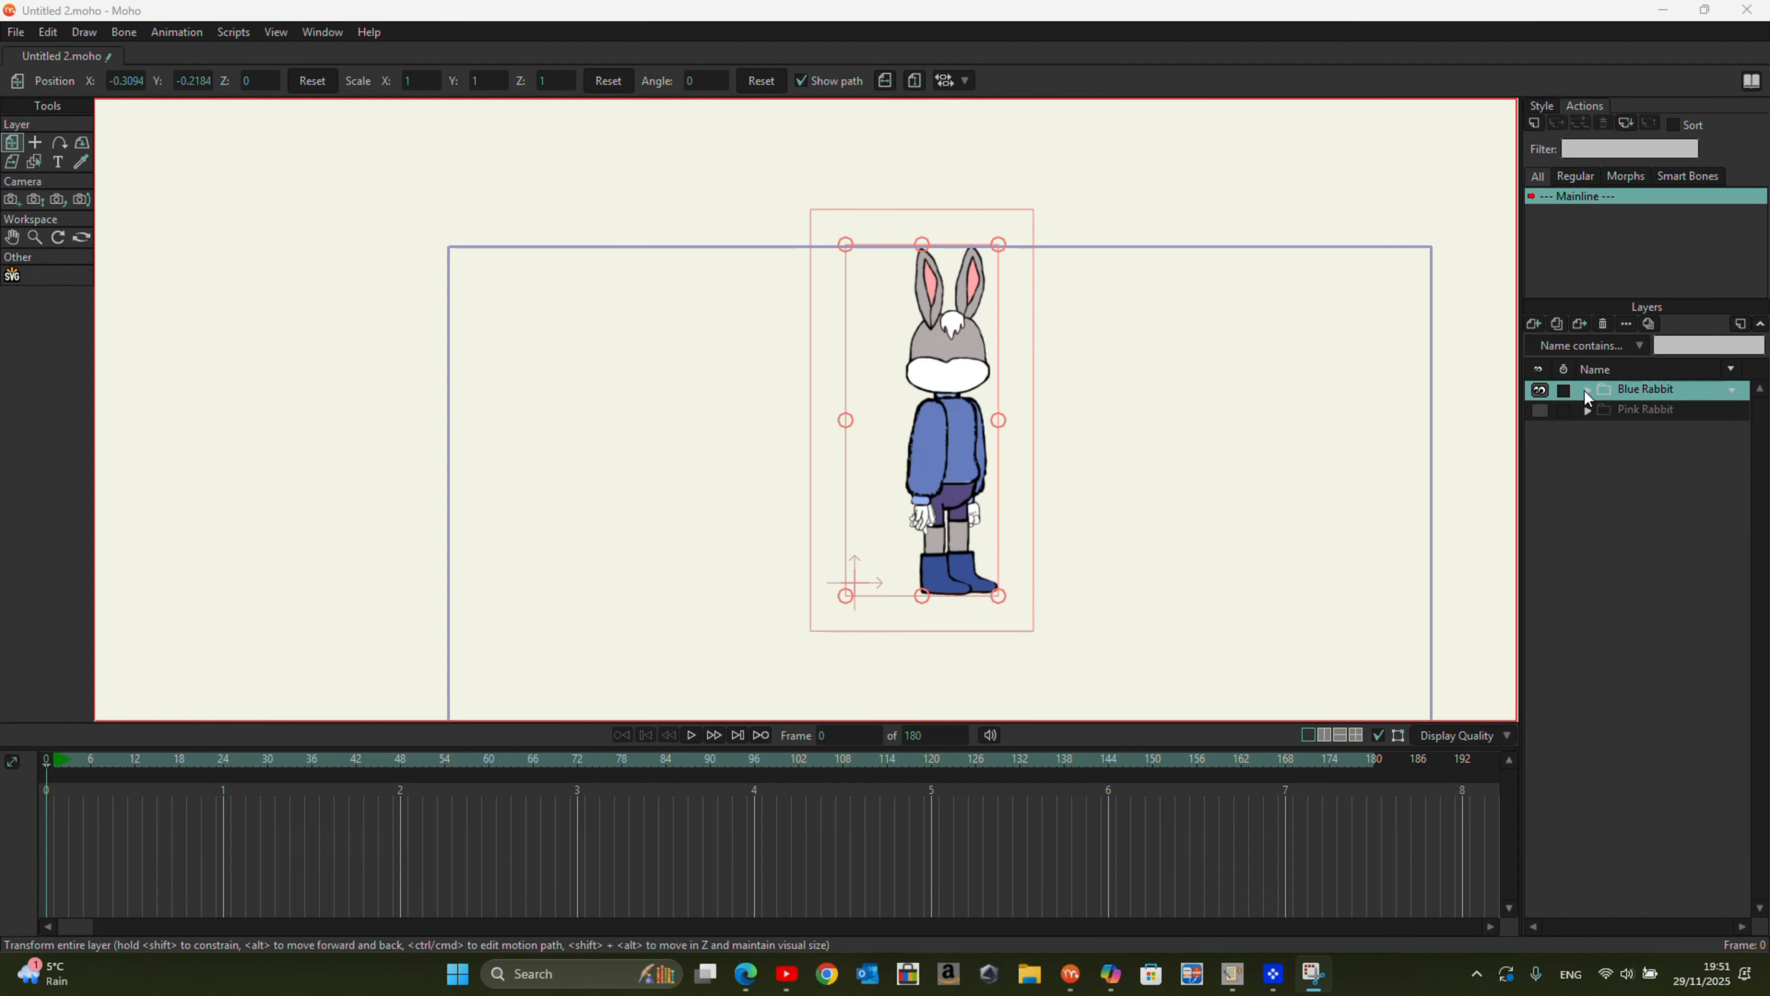
left_click(1586, 390)
Step: Convert the Right Hand and Left Hand groups inside Blue Rabbit to switch layers
left_click(1667, 471)
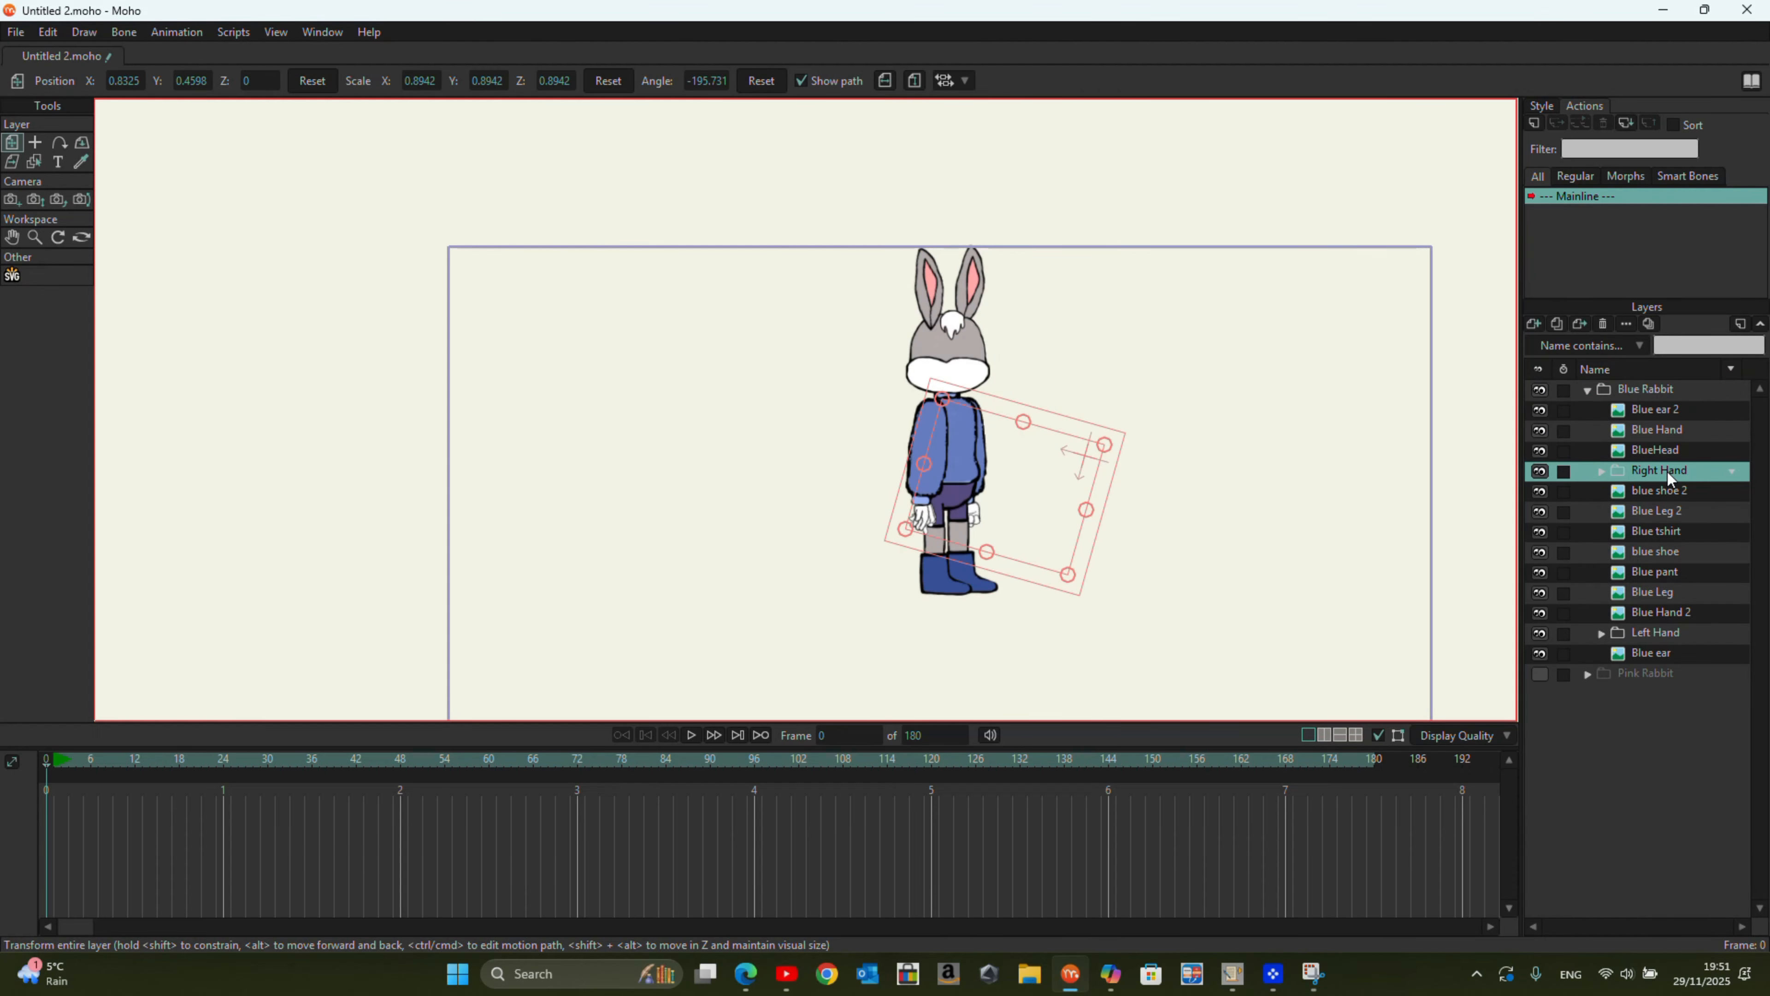
right_click(1668, 472)
left_click(1667, 548)
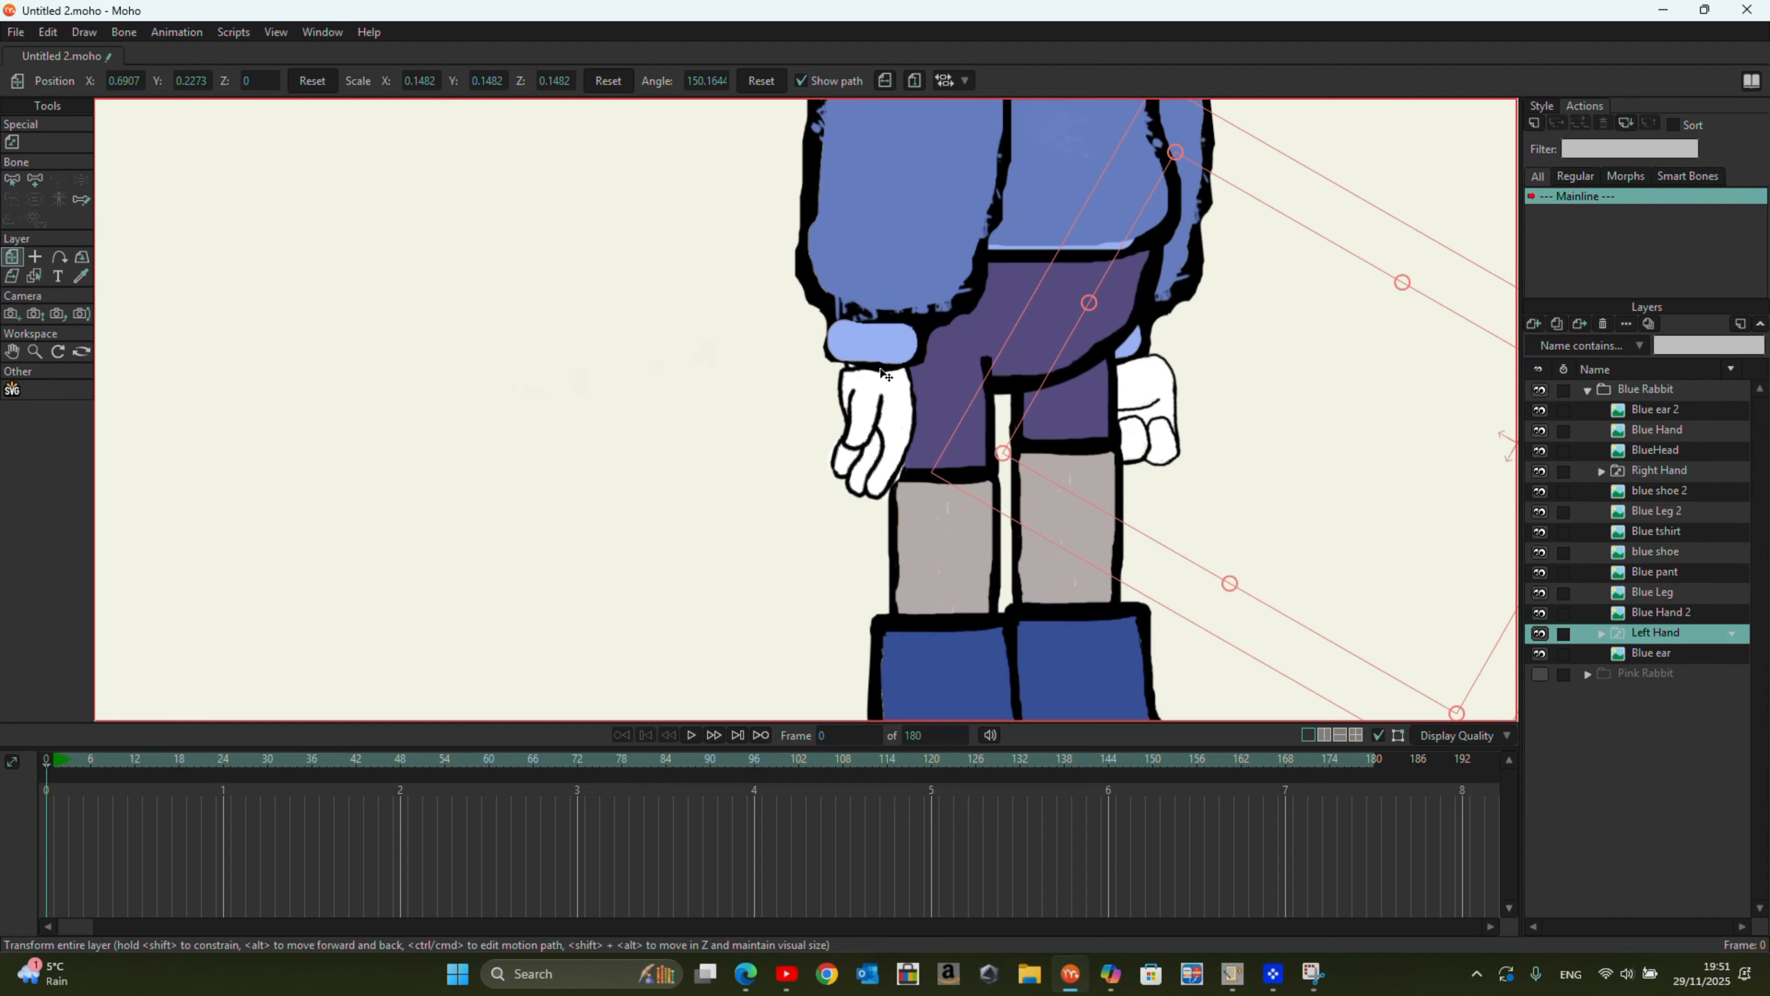
scroll(861, 434, "down", 5)
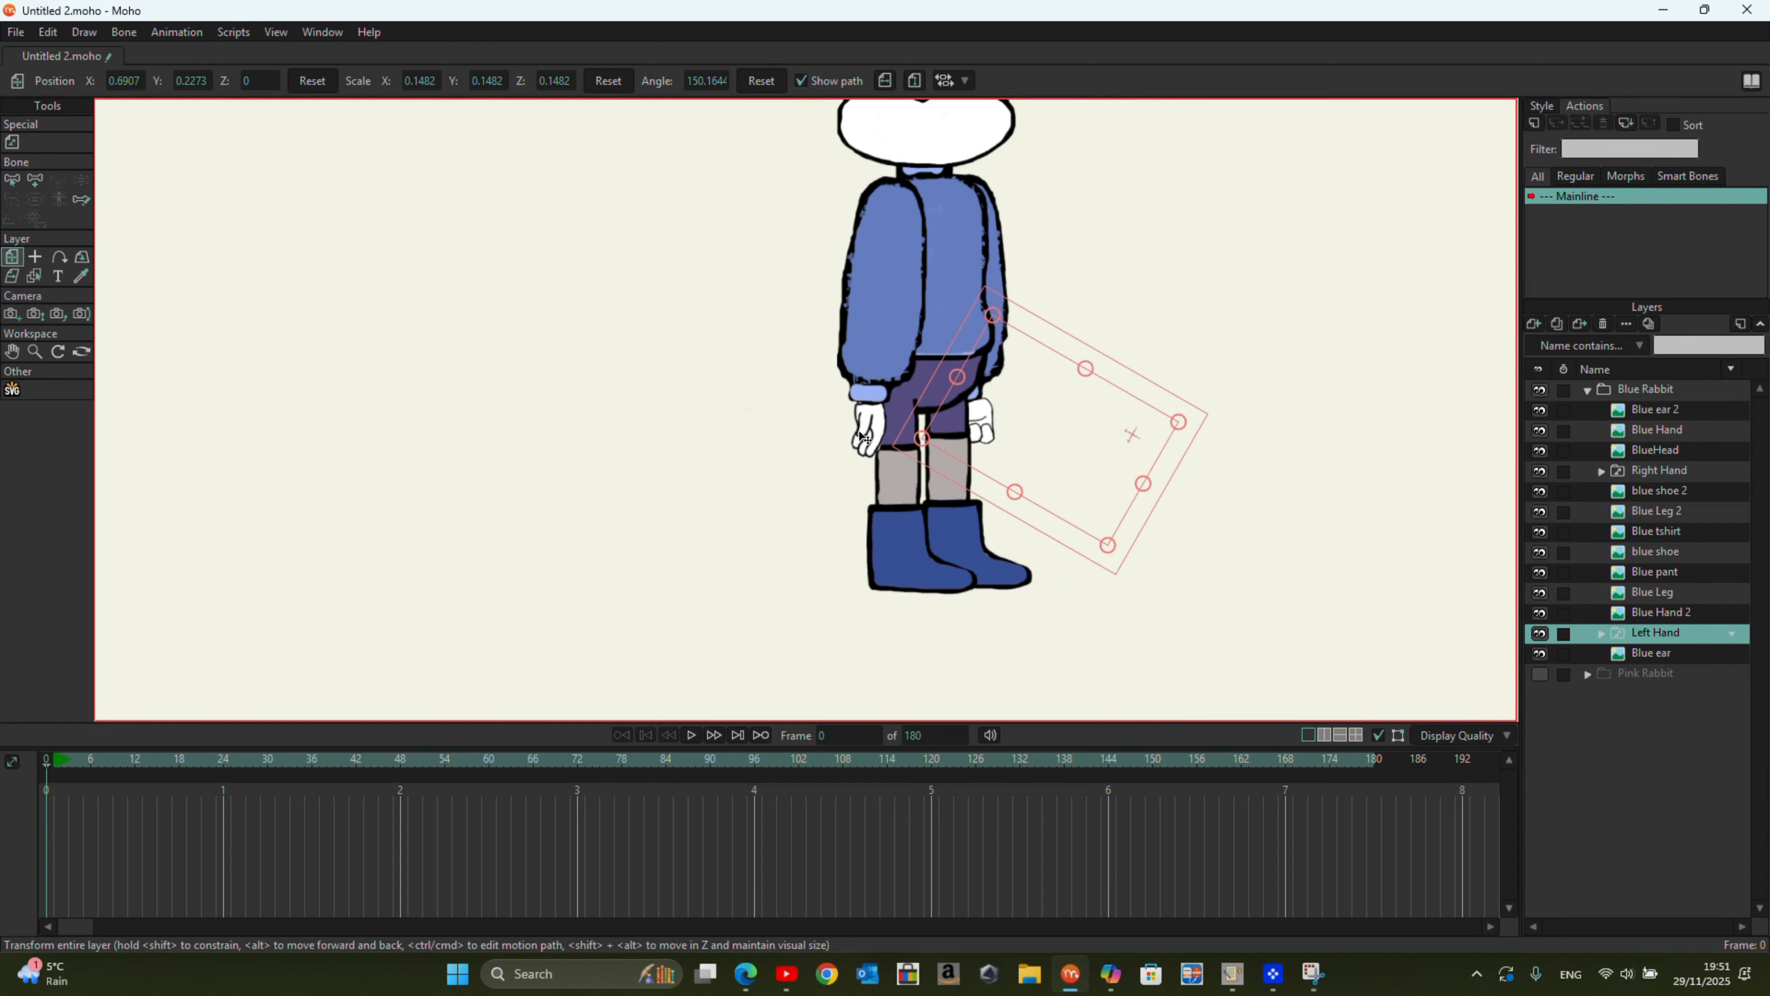
left_click(1601, 471)
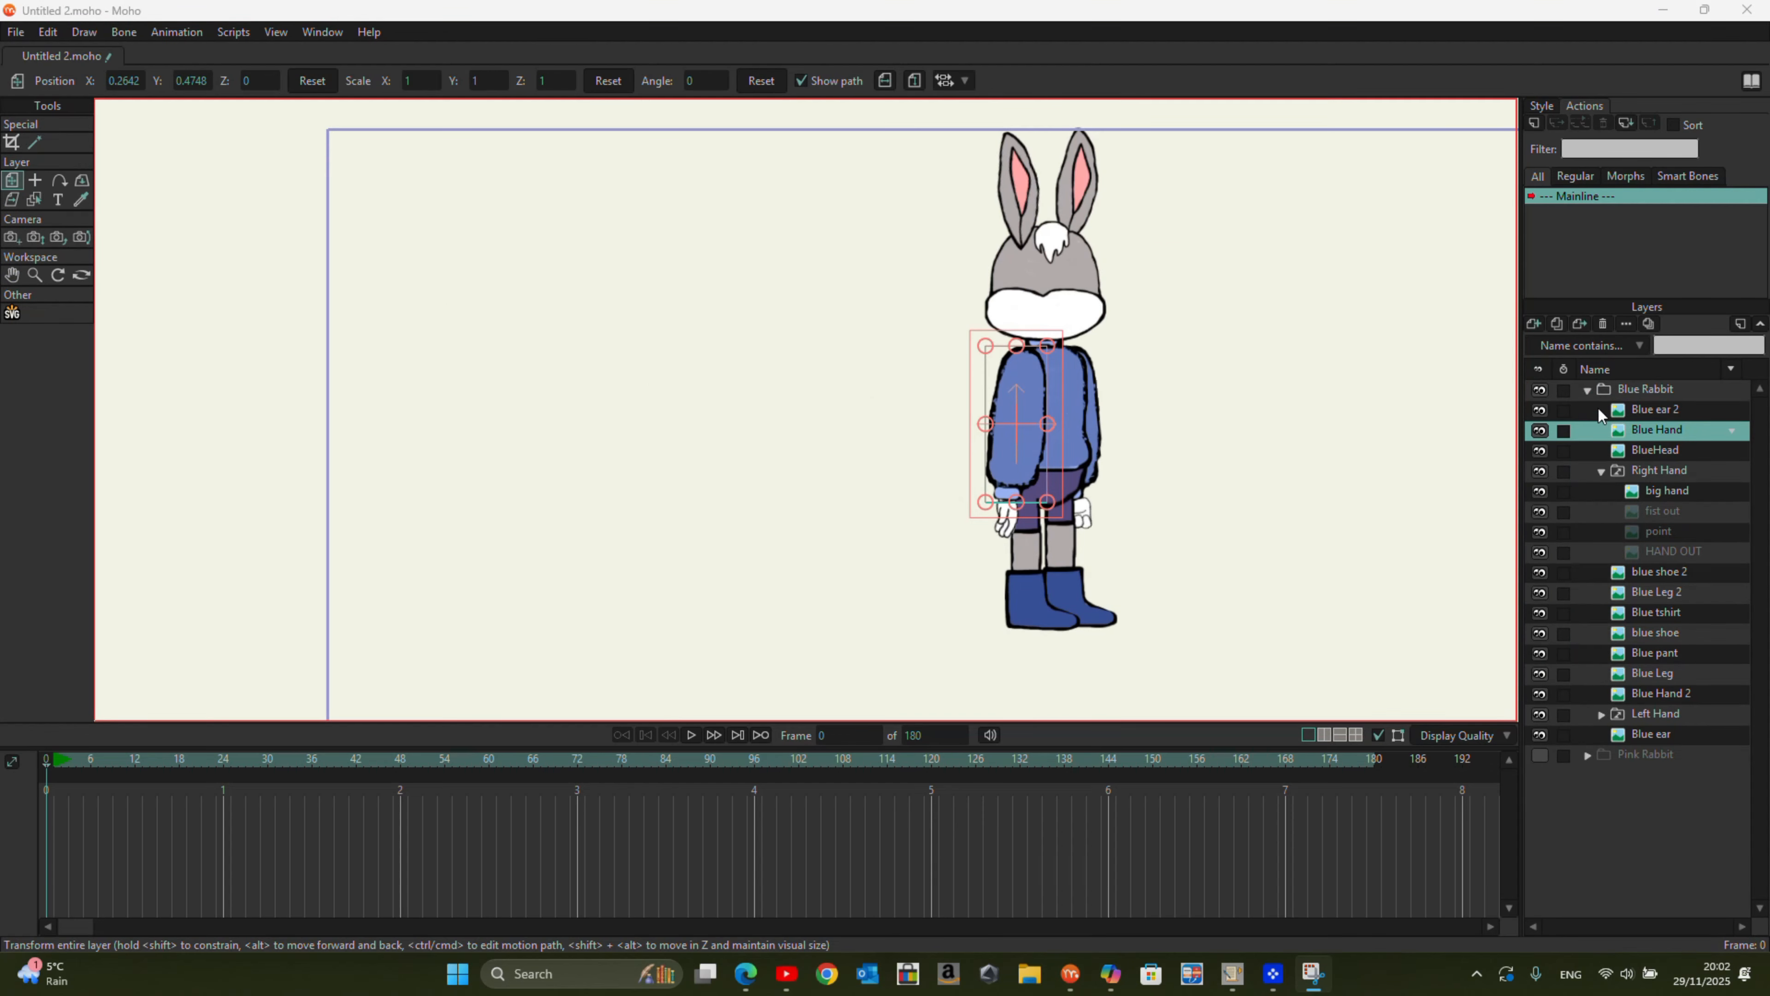
Step: Convert the Blue Rabbit group to a bone layer and move it to about X -0.62, Y -0.39
left_click(1593, 389)
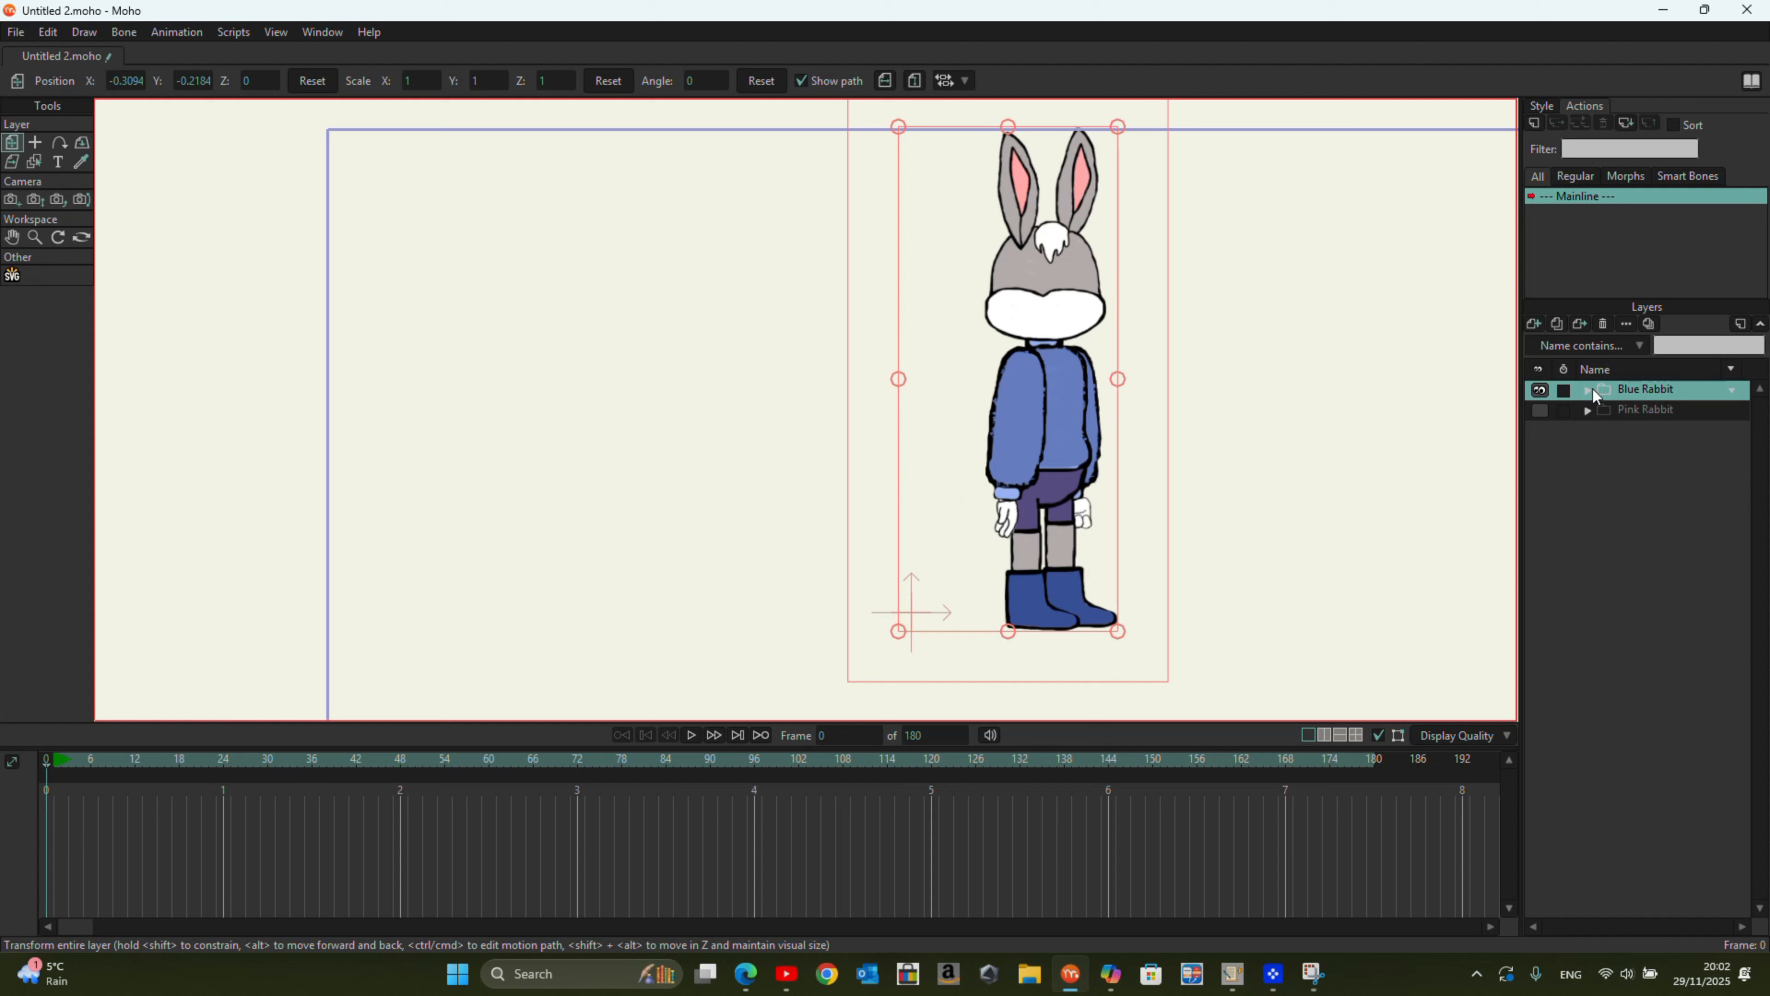
right_click(1631, 392)
left_click(1649, 451)
left_click_drag(1095, 422, 942, 461)
scroll(969, 421, "down", 1)
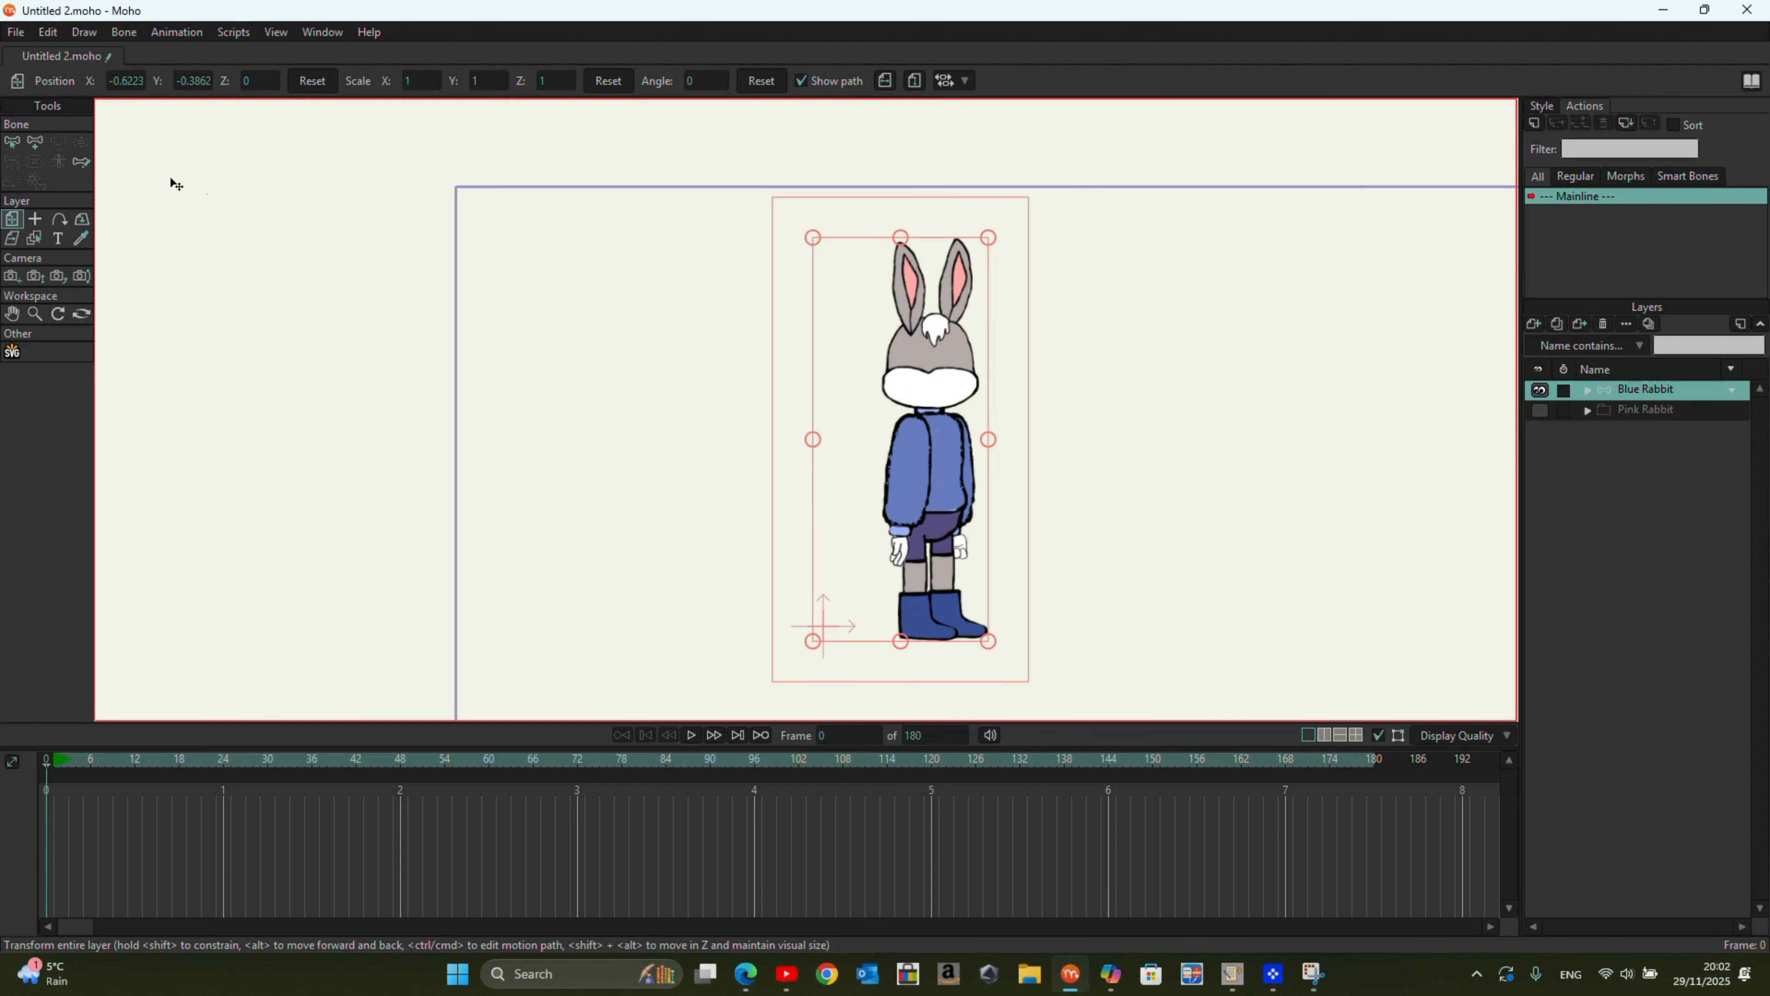
Step: Draw a bone chain from the Blue Rabbit's hips up through the torso and head, and add bones along an ear
key("a")
mouse_move(934, 528)
left_mouse_down()
mouse_move(938, 318)
mouse_move(963, 246)
left_mouse_up()
scroll(963, 245, "up", 5)
left_click(822, 396, "alt")
left_click_drag(847, 394, 853, 207)
key("ctrl+z")
key("ctrl+z")
left_click_drag(847, 391, 849, 194)
scroll(837, 237, "down", 5)
Step: Add a bone chain to the near arm, parented to the torso bone and running from the shoulder to the hand
left_click(12, 142)
scroll(934, 525, "up", 5)
left_click(937, 287)
key("a")
left_click_drag(858, 216, 810, 624)
key("z")
key("a")
Step: Hide the Blue tshirt layer and draw a bone chain down the far arm from the shoulder to the hand
left_click(1588, 390)
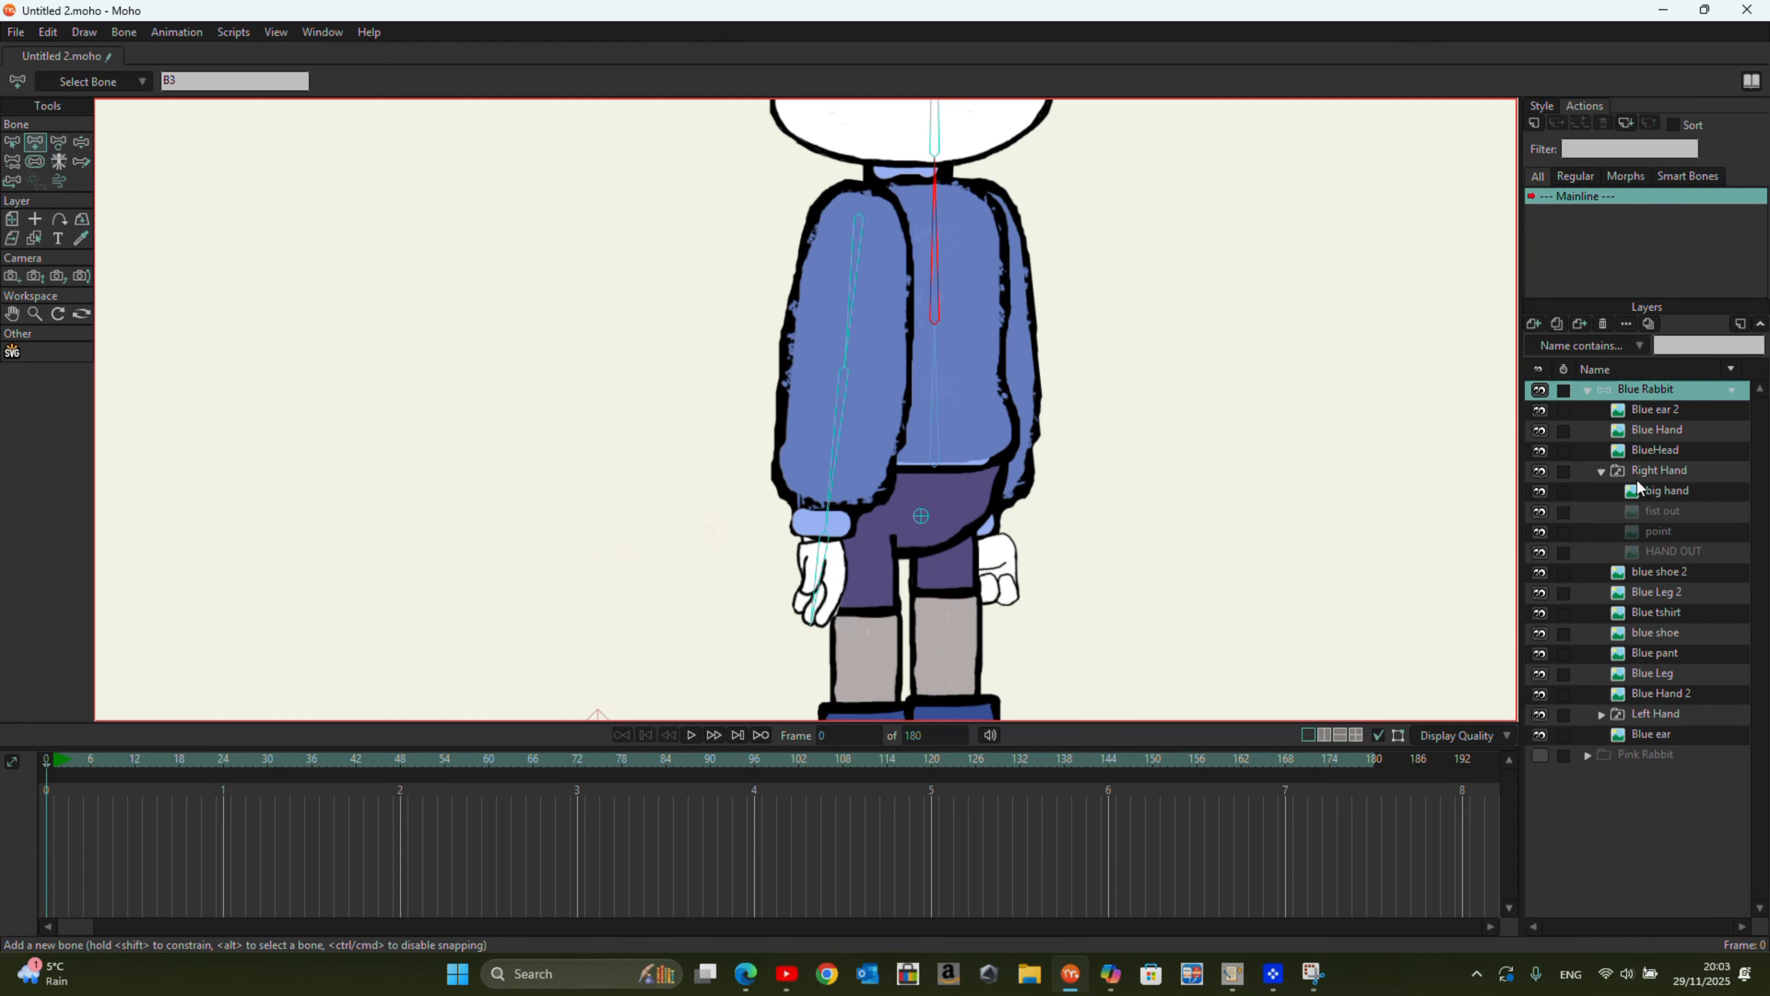
left_click(1539, 532)
left_click_drag(974, 206, 973, 363)
left_click_drag(973, 363, 975, 606)
scroll(1040, 371, "down", 4)
scroll(978, 518, "up", 2)
Step: Hide the Blue pant layer and draw leg and foot bones from the hip bone down the Blue Leg and blue shoe
left_click(14, 144)
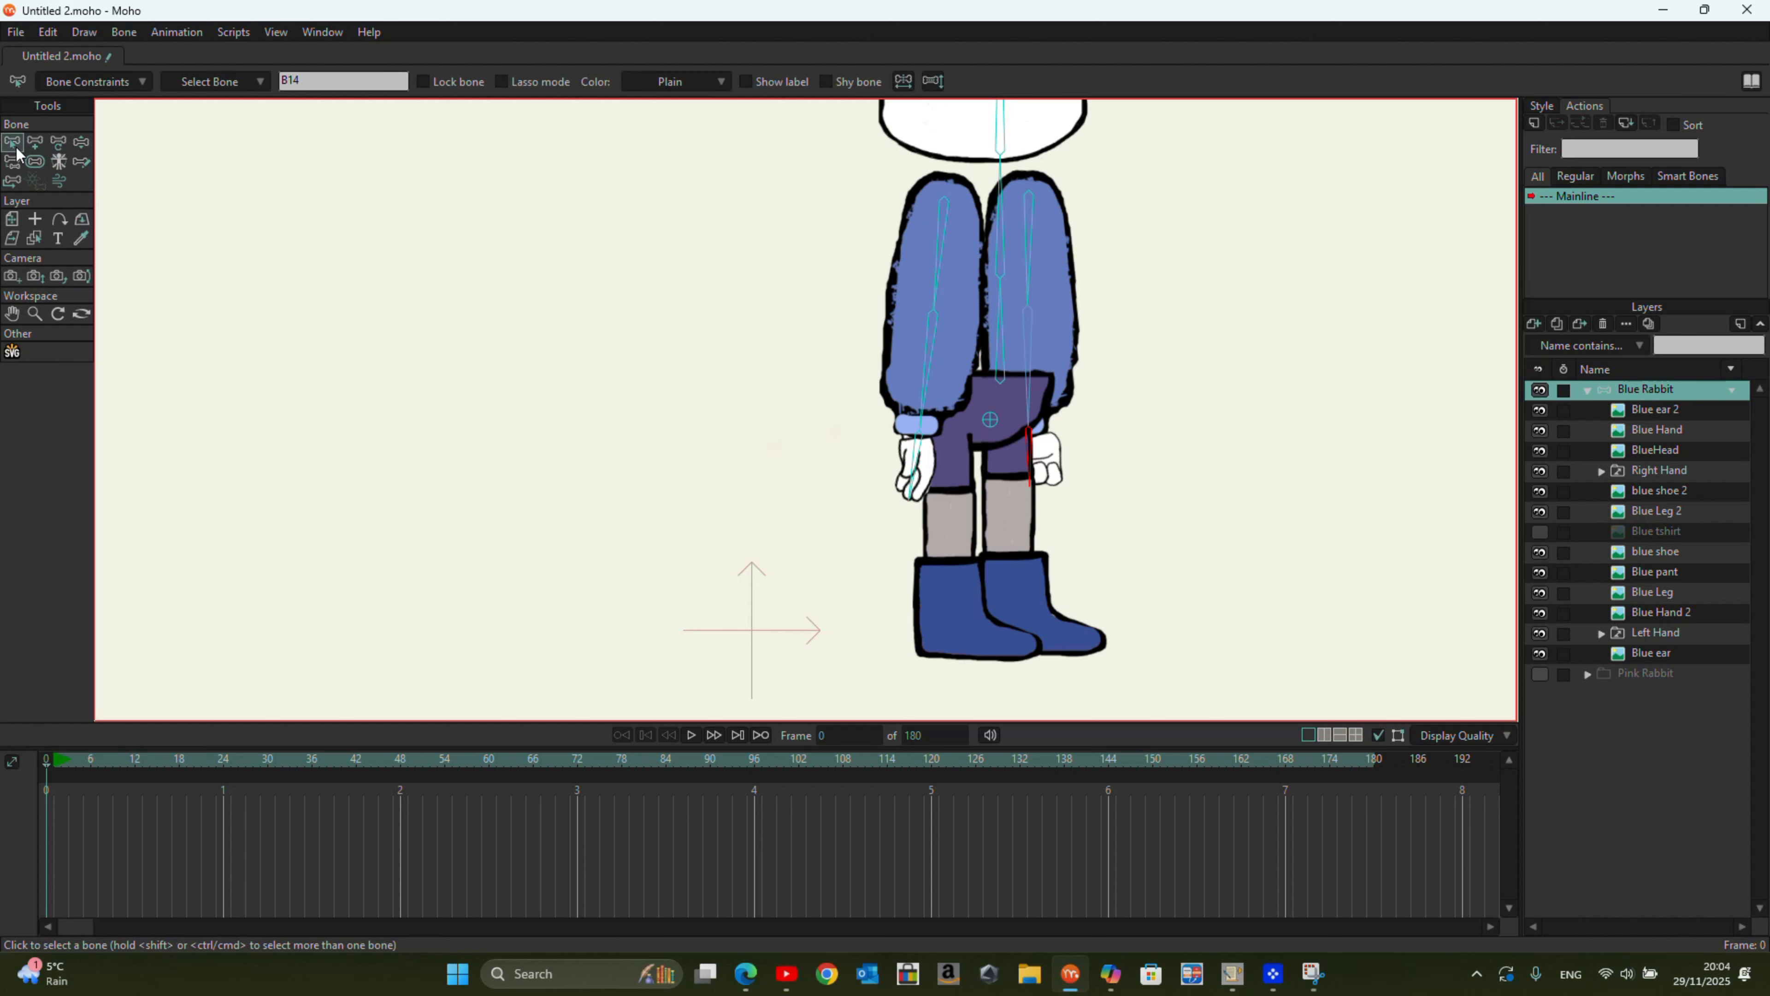
left_click_drag(971, 434, 914, 323)
left_click(914, 324)
left_click(35, 143)
left_click(1539, 571)
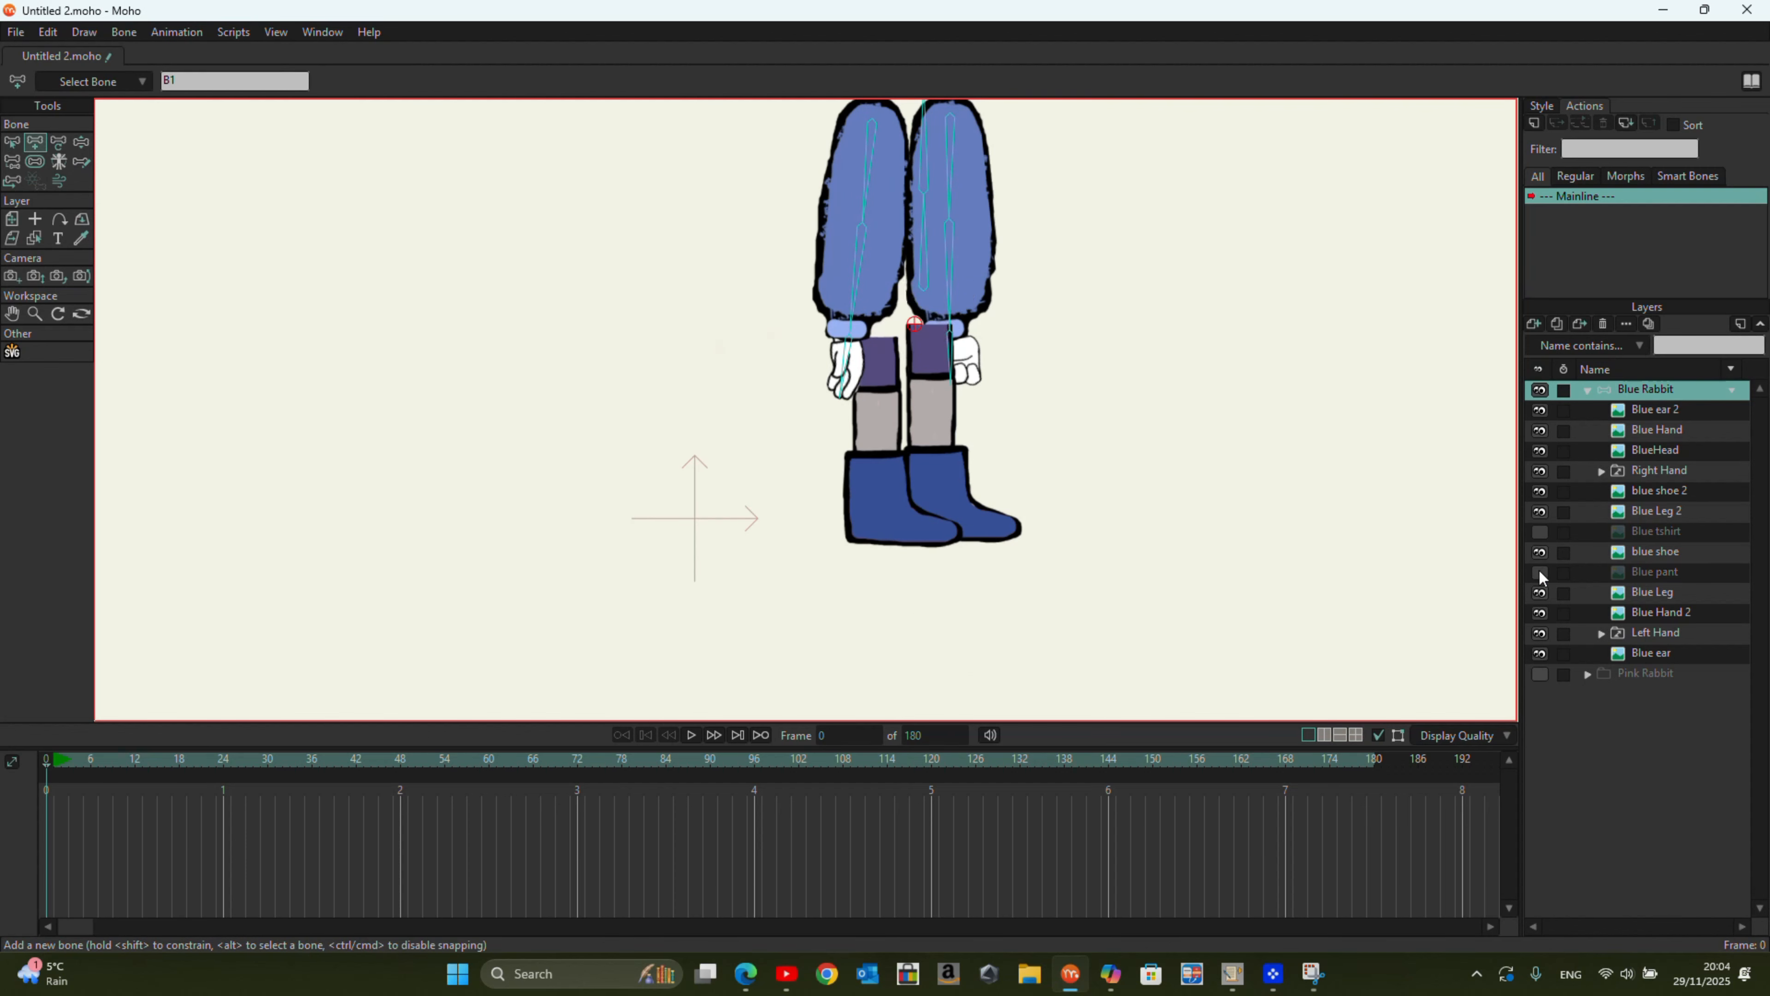
left_click_drag(914, 325, 931, 420)
left_click_drag(931, 421, 1001, 527)
Step: Draw bones from the hip bone down the Blue Leg 2 and blue shoe 2, and show Blue tshirt and Blue pant again
left_click(12, 142)
left_click(554, 286)
left_click(35, 142)
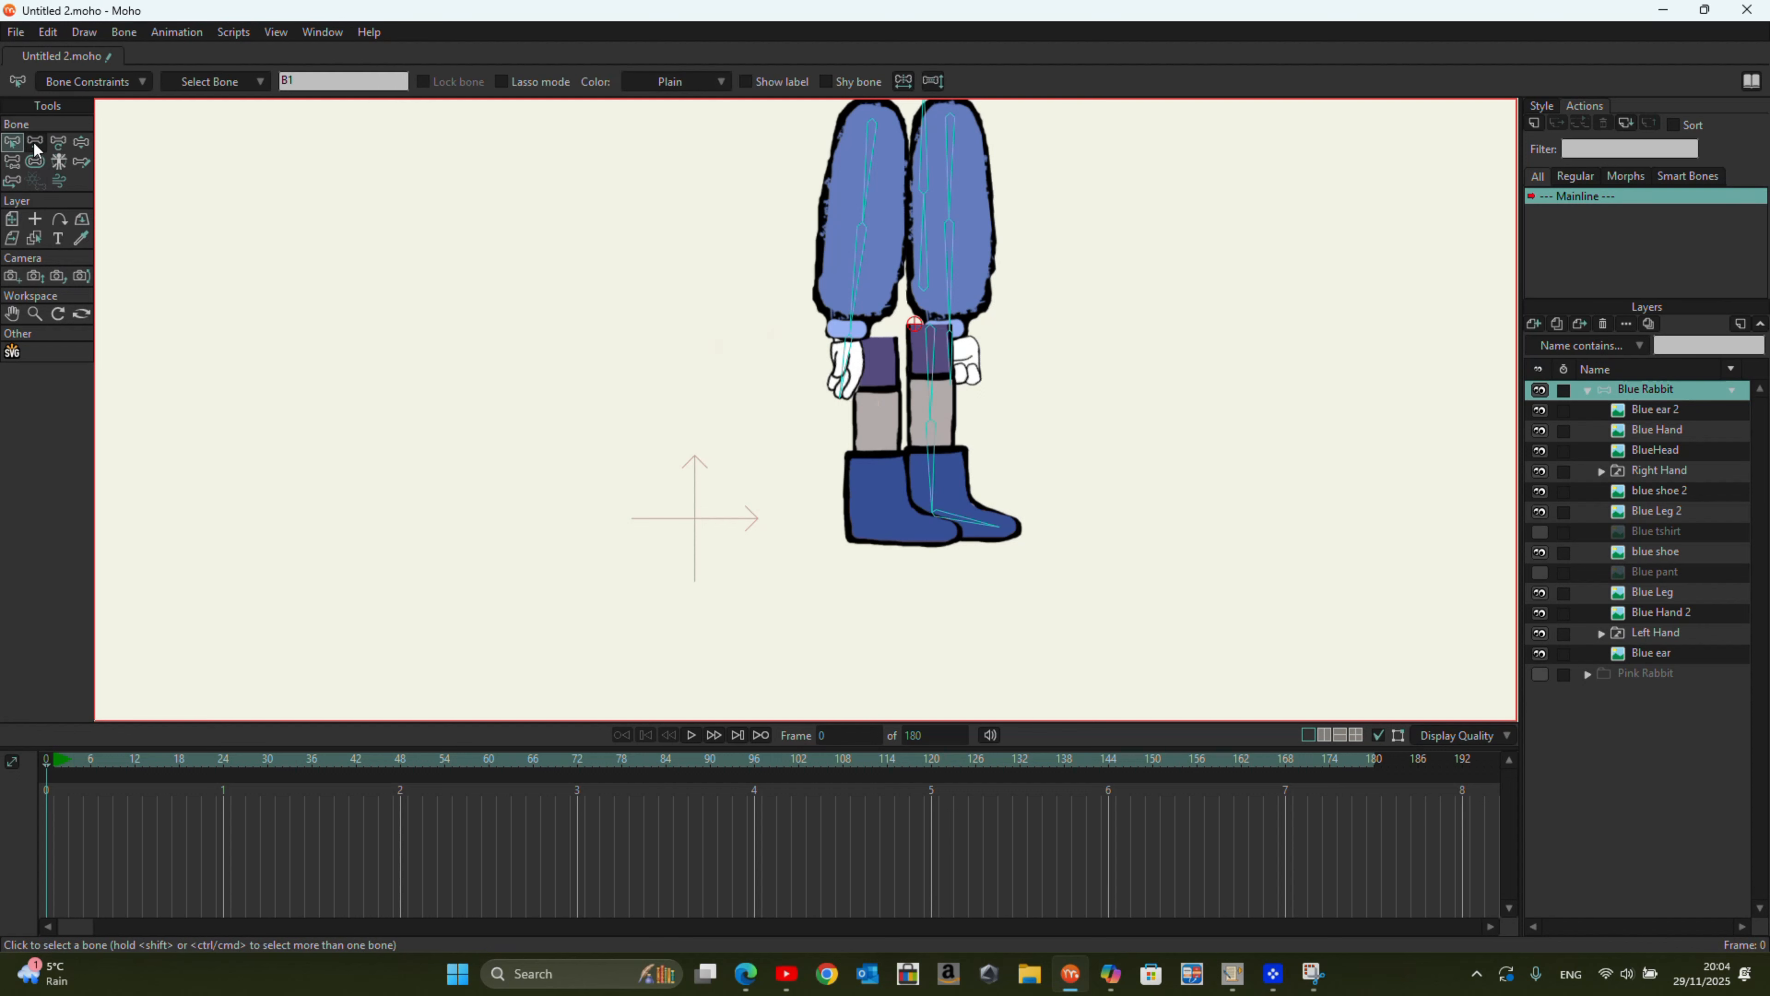
mouse_move(876, 341)
left_mouse_down()
mouse_move(876, 517)
mouse_move(932, 530)
left_mouse_up()
left_click(1542, 532)
left_click(1541, 571)
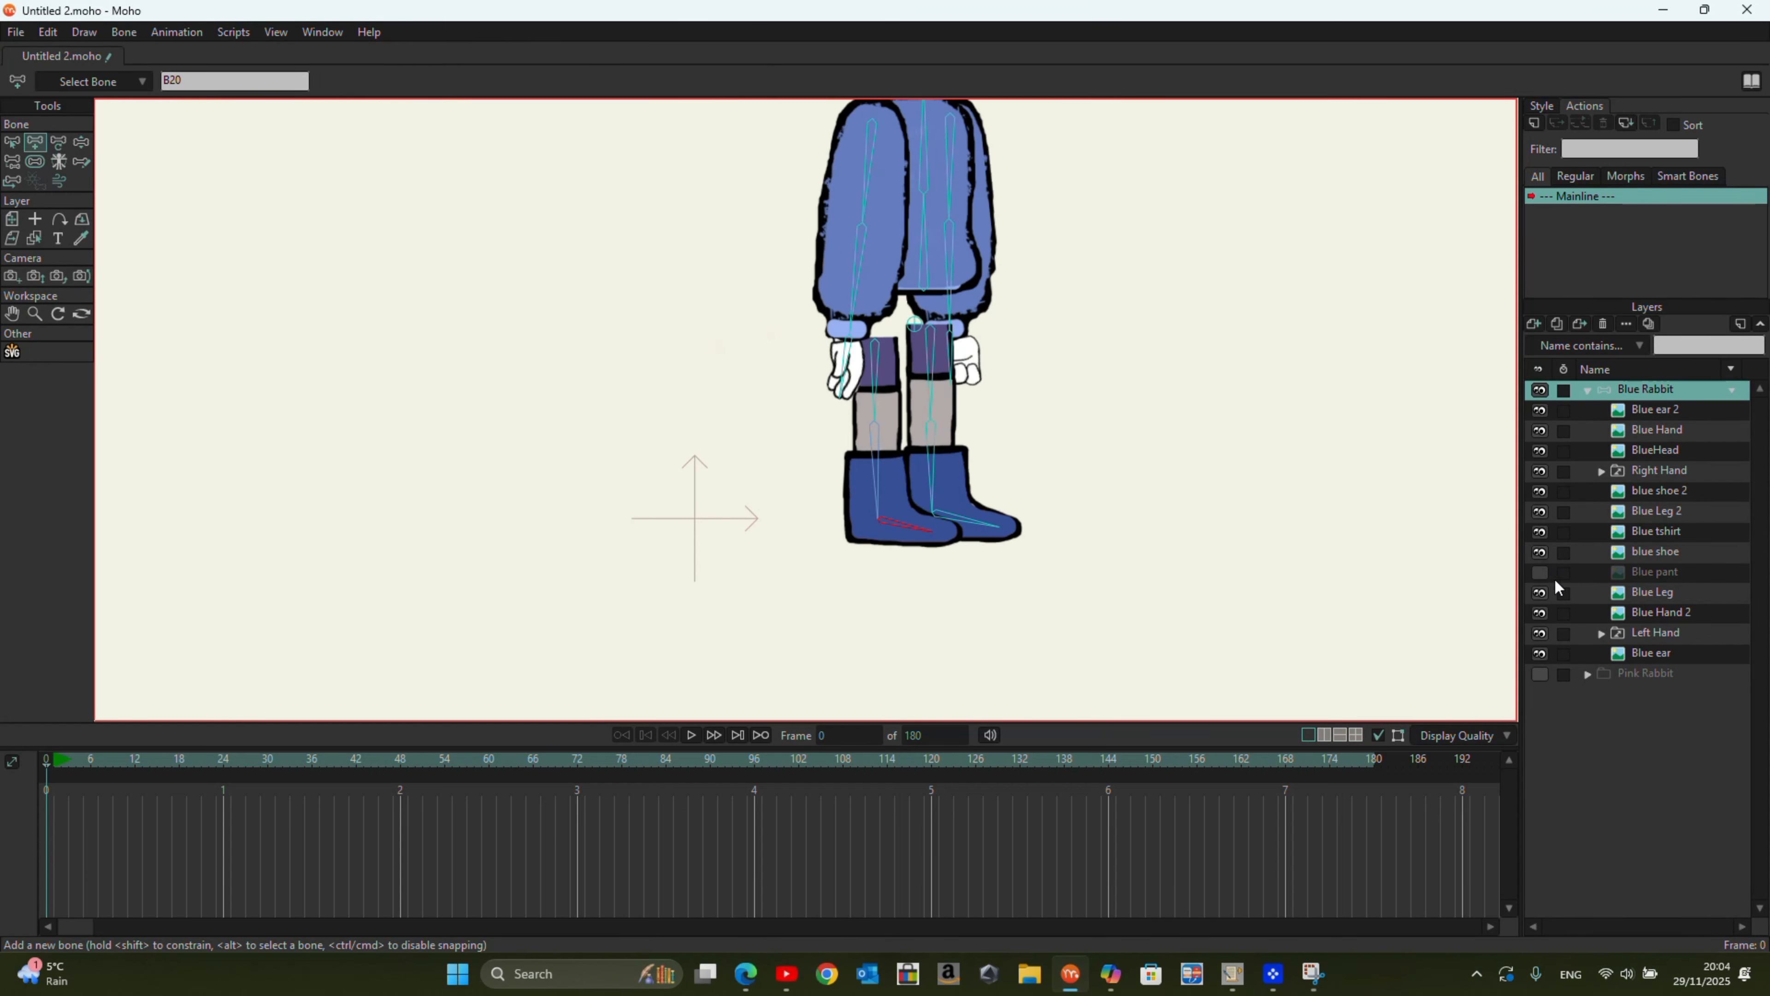
Step: Bind the BlueHead layer to the head bone and the Right Hand layer to the near hand bone
scroll(906, 418, "down", 3)
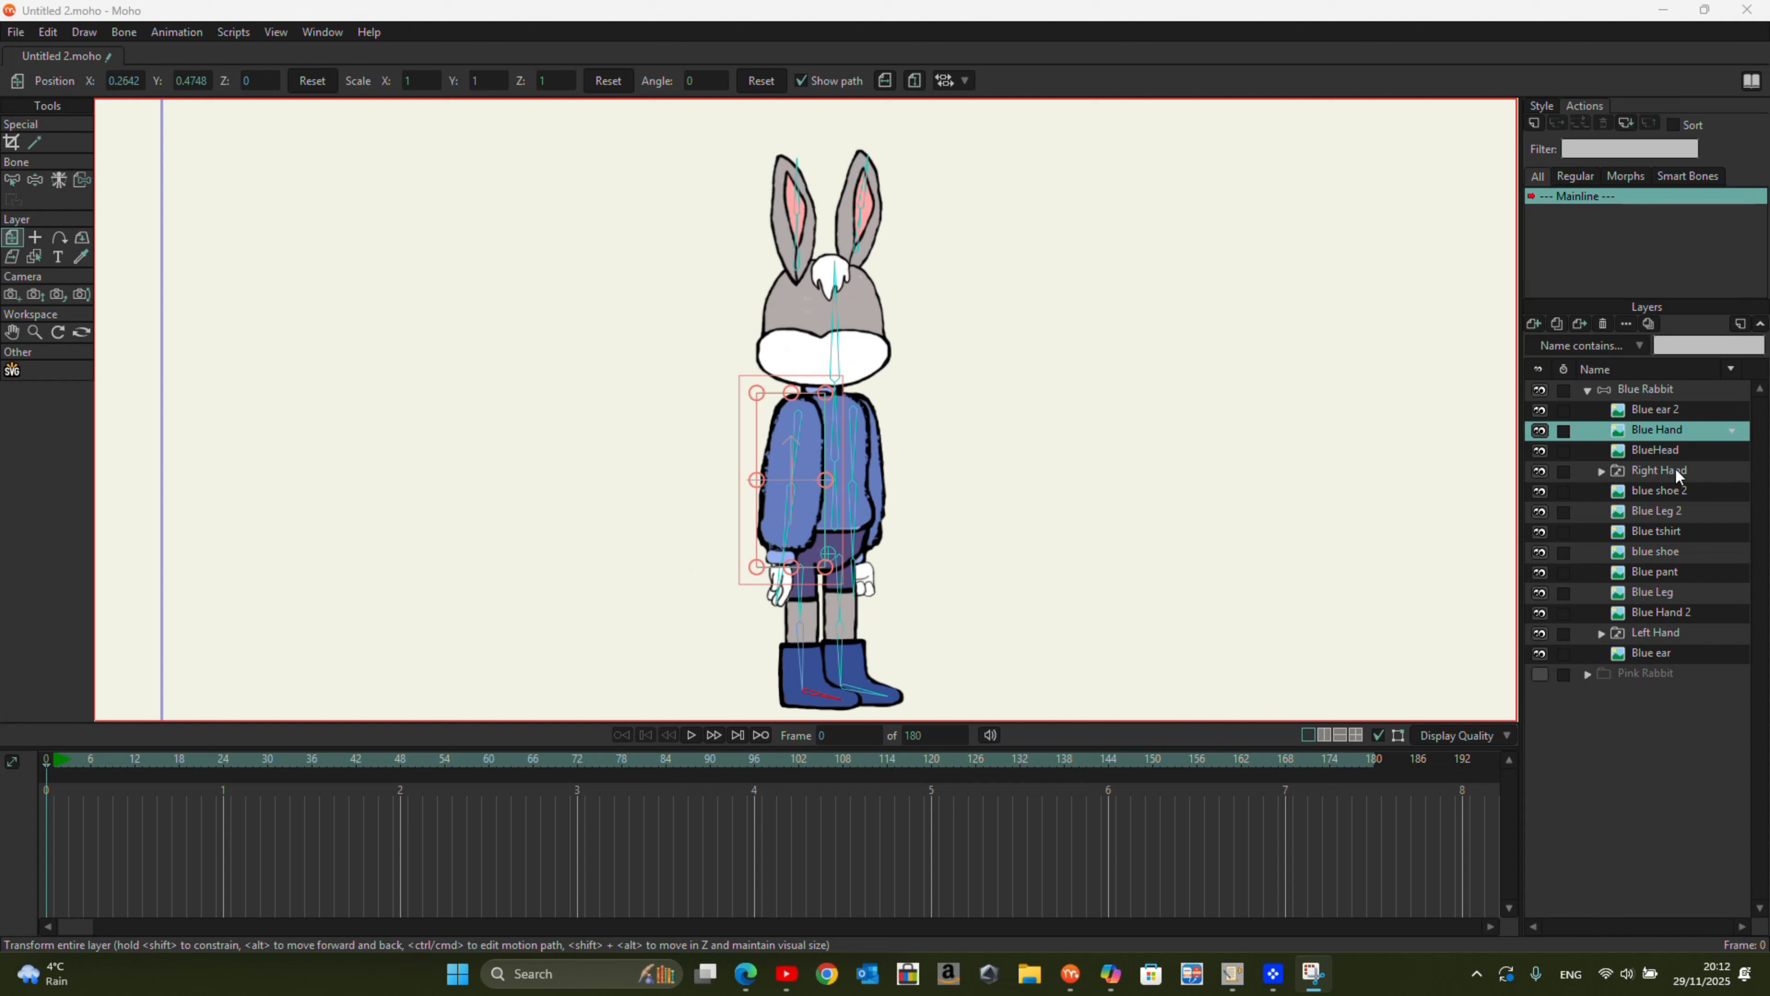
left_click(1668, 452)
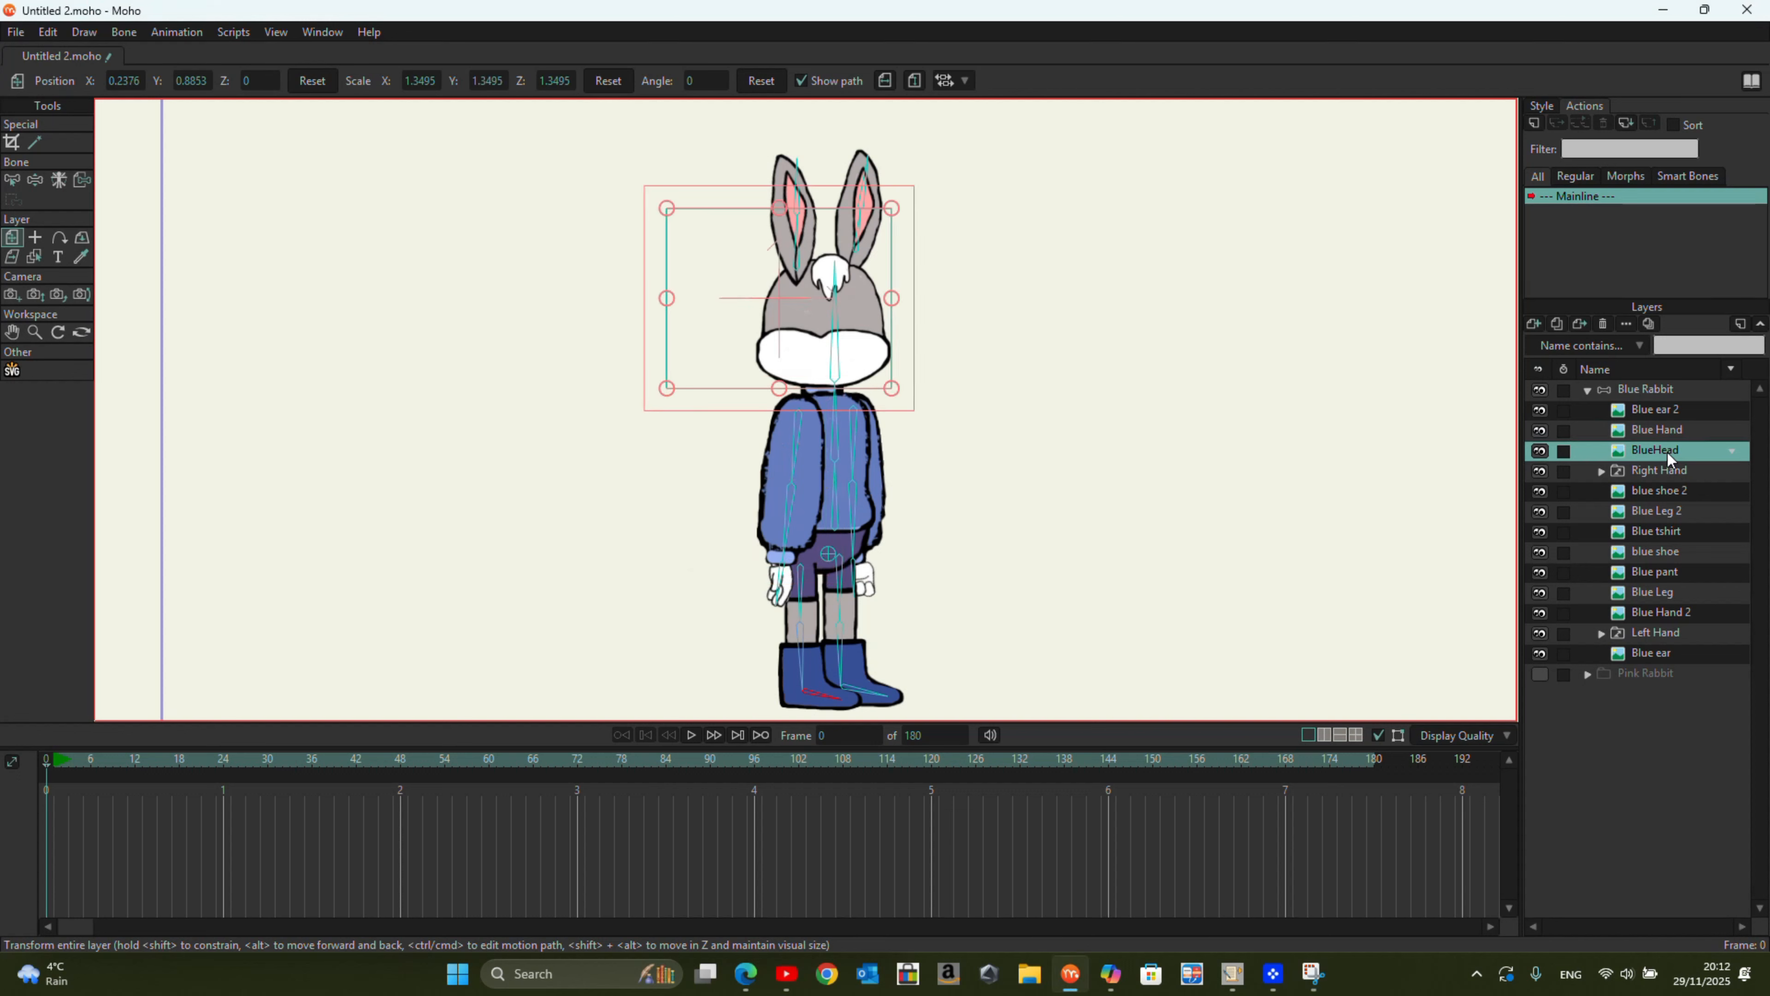
left_click(79, 182)
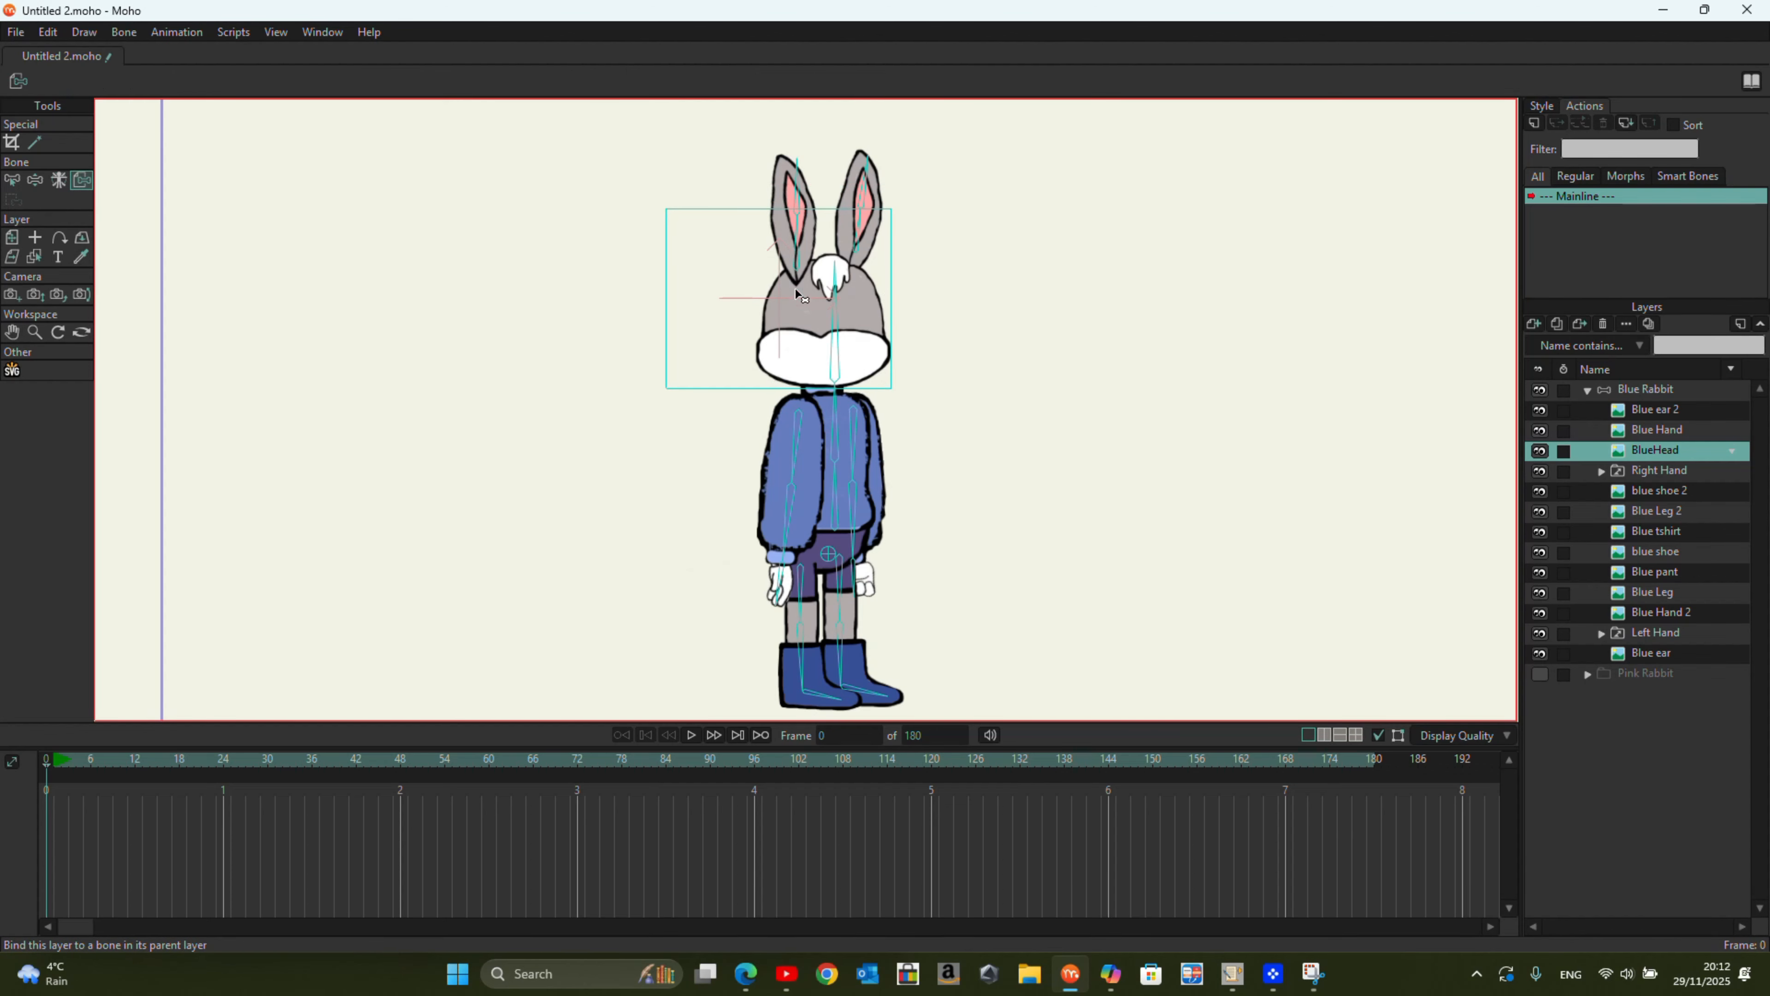
left_click(837, 324)
left_click(1660, 469)
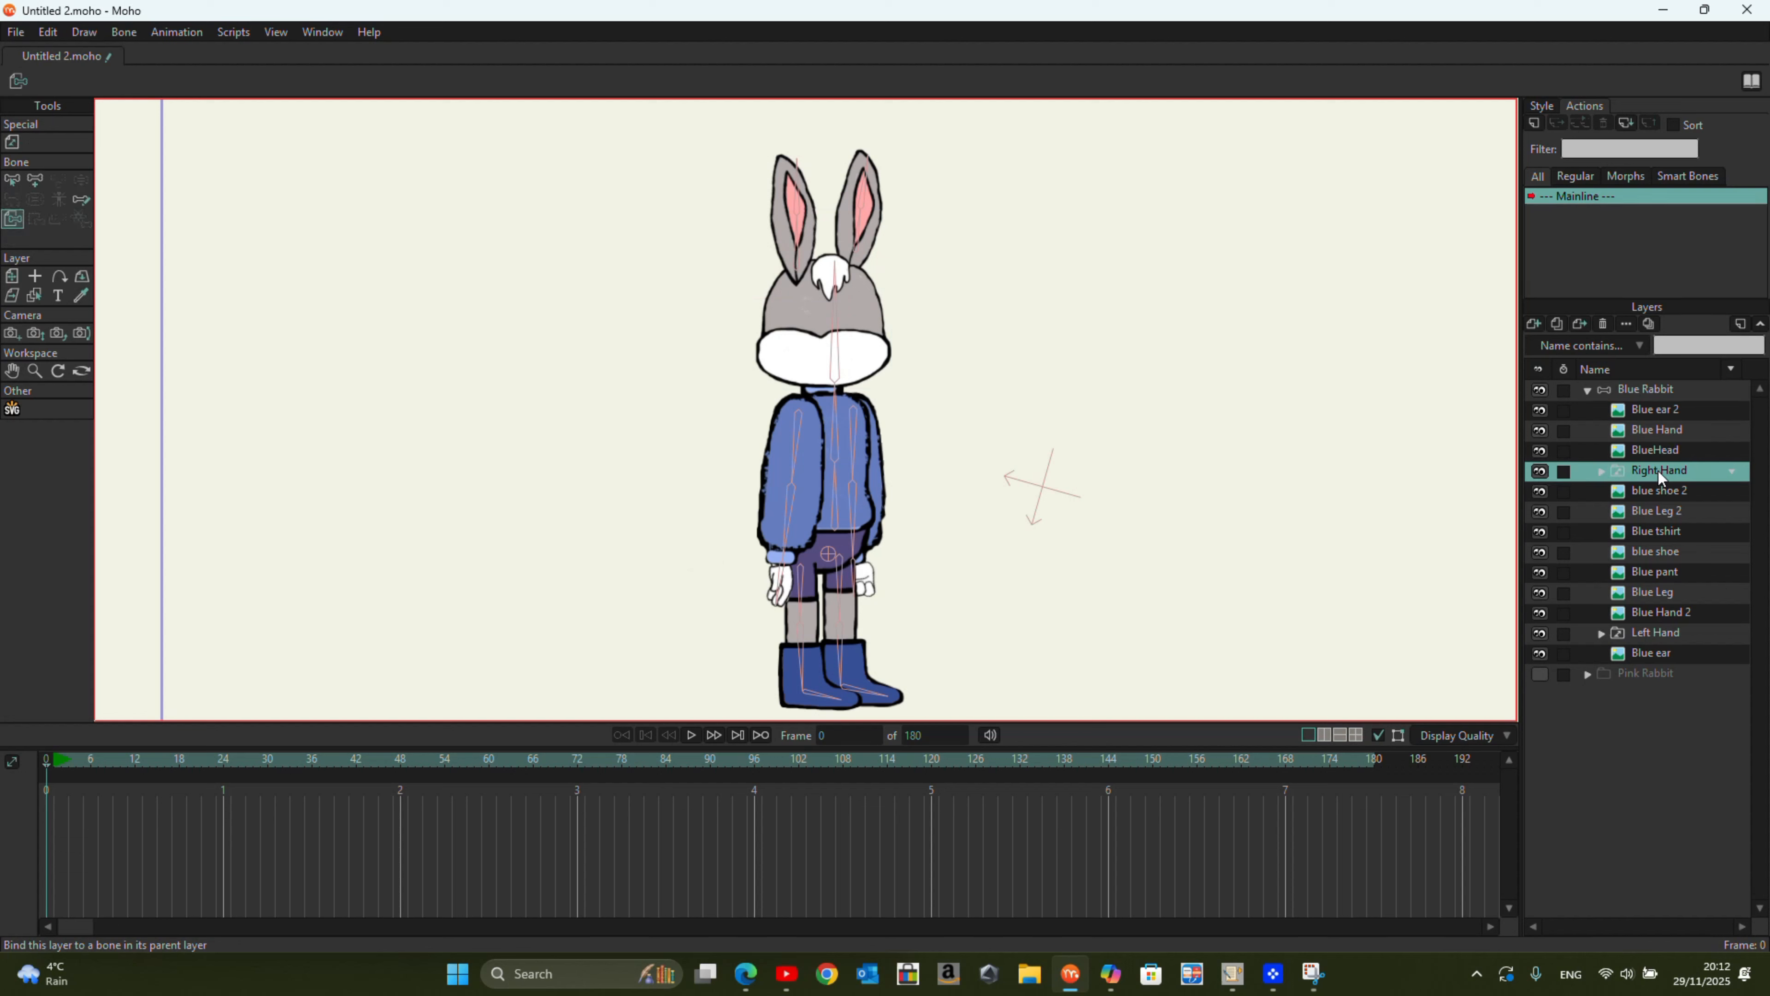
left_click(1538, 473)
left_click(784, 582)
Step: Bind the blue shoe 2 layer to its foot bone
left_click(1674, 492)
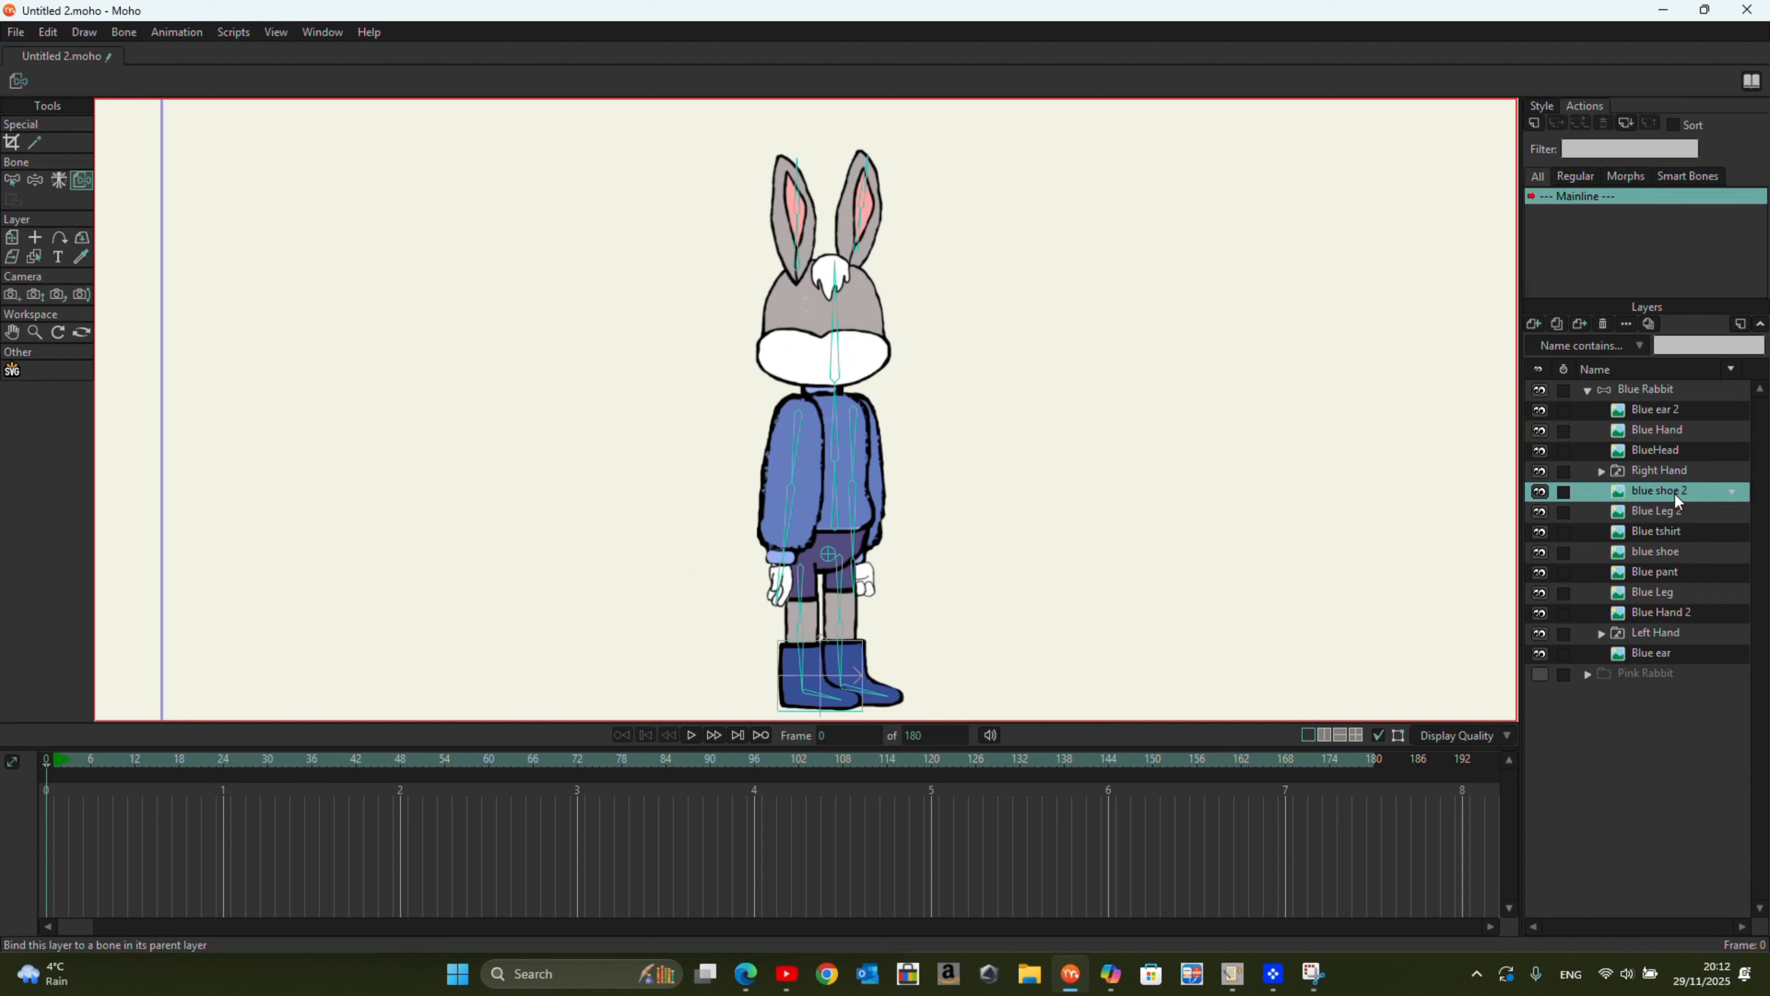
left_click(1543, 493)
left_click(1542, 494)
left_click(812, 695)
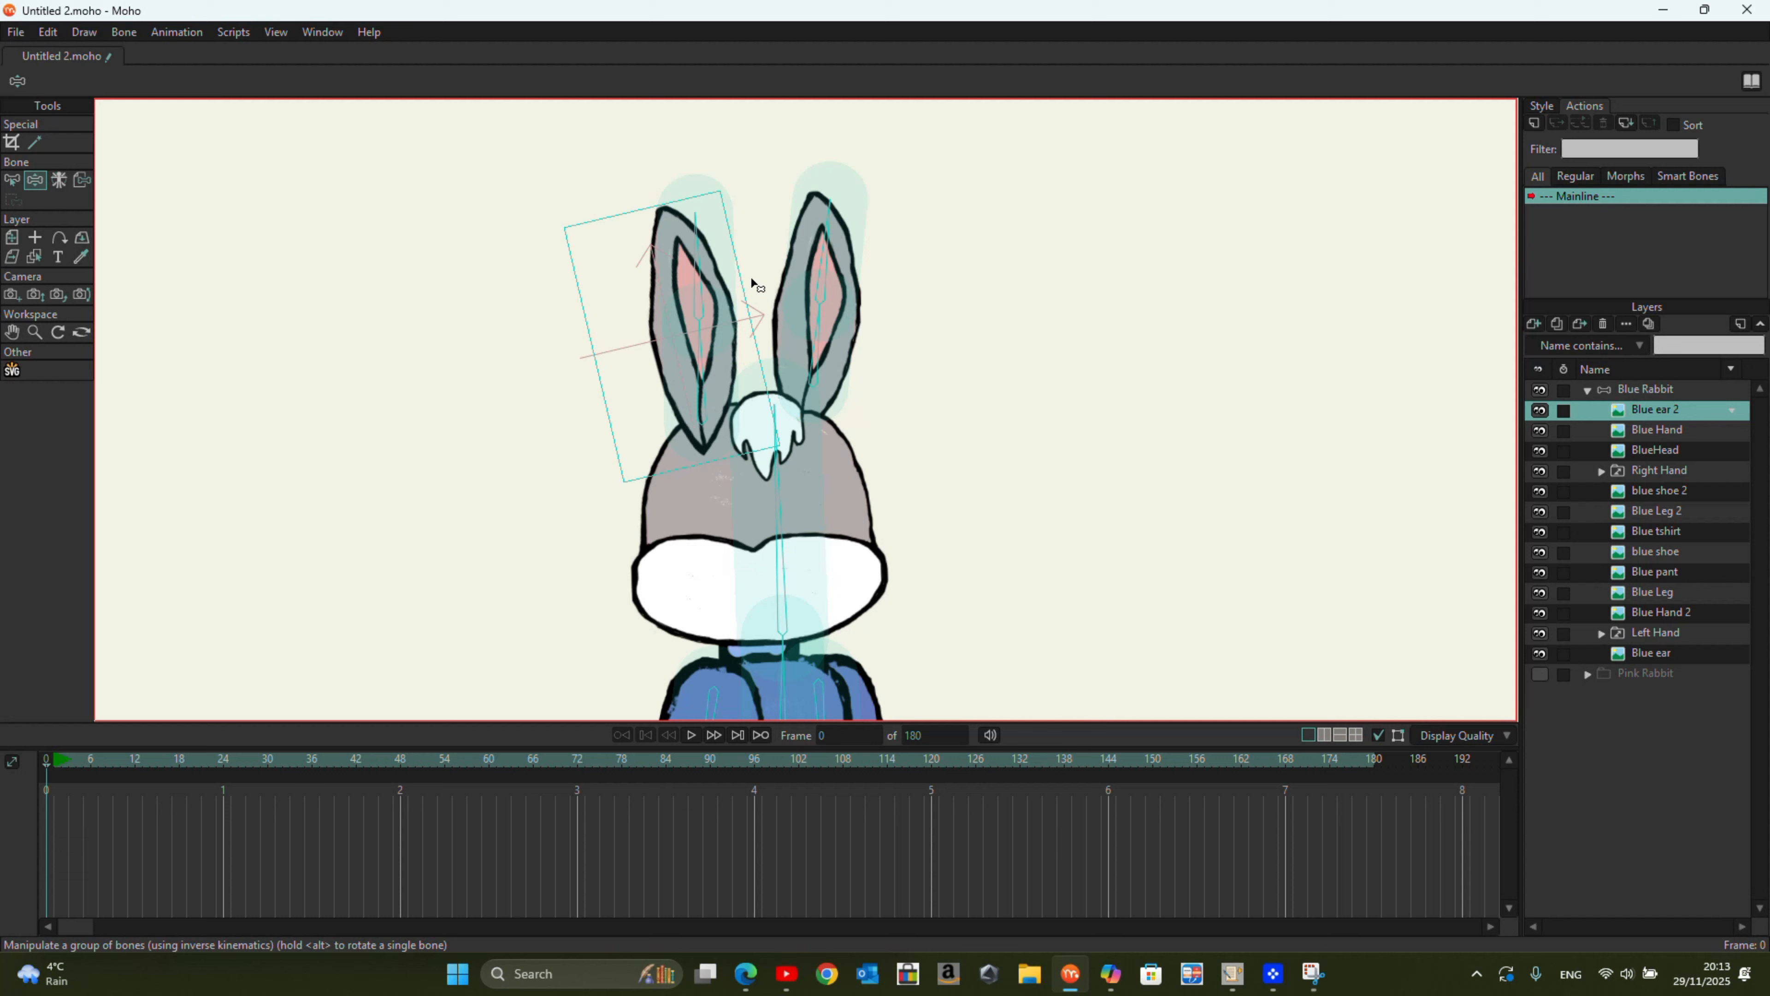
Step: Select both bones of the Blue ear 2 ear and create a smooth joint for the bone pair on that layer
scroll(751, 286, "up", 2)
left_click(1664, 392)
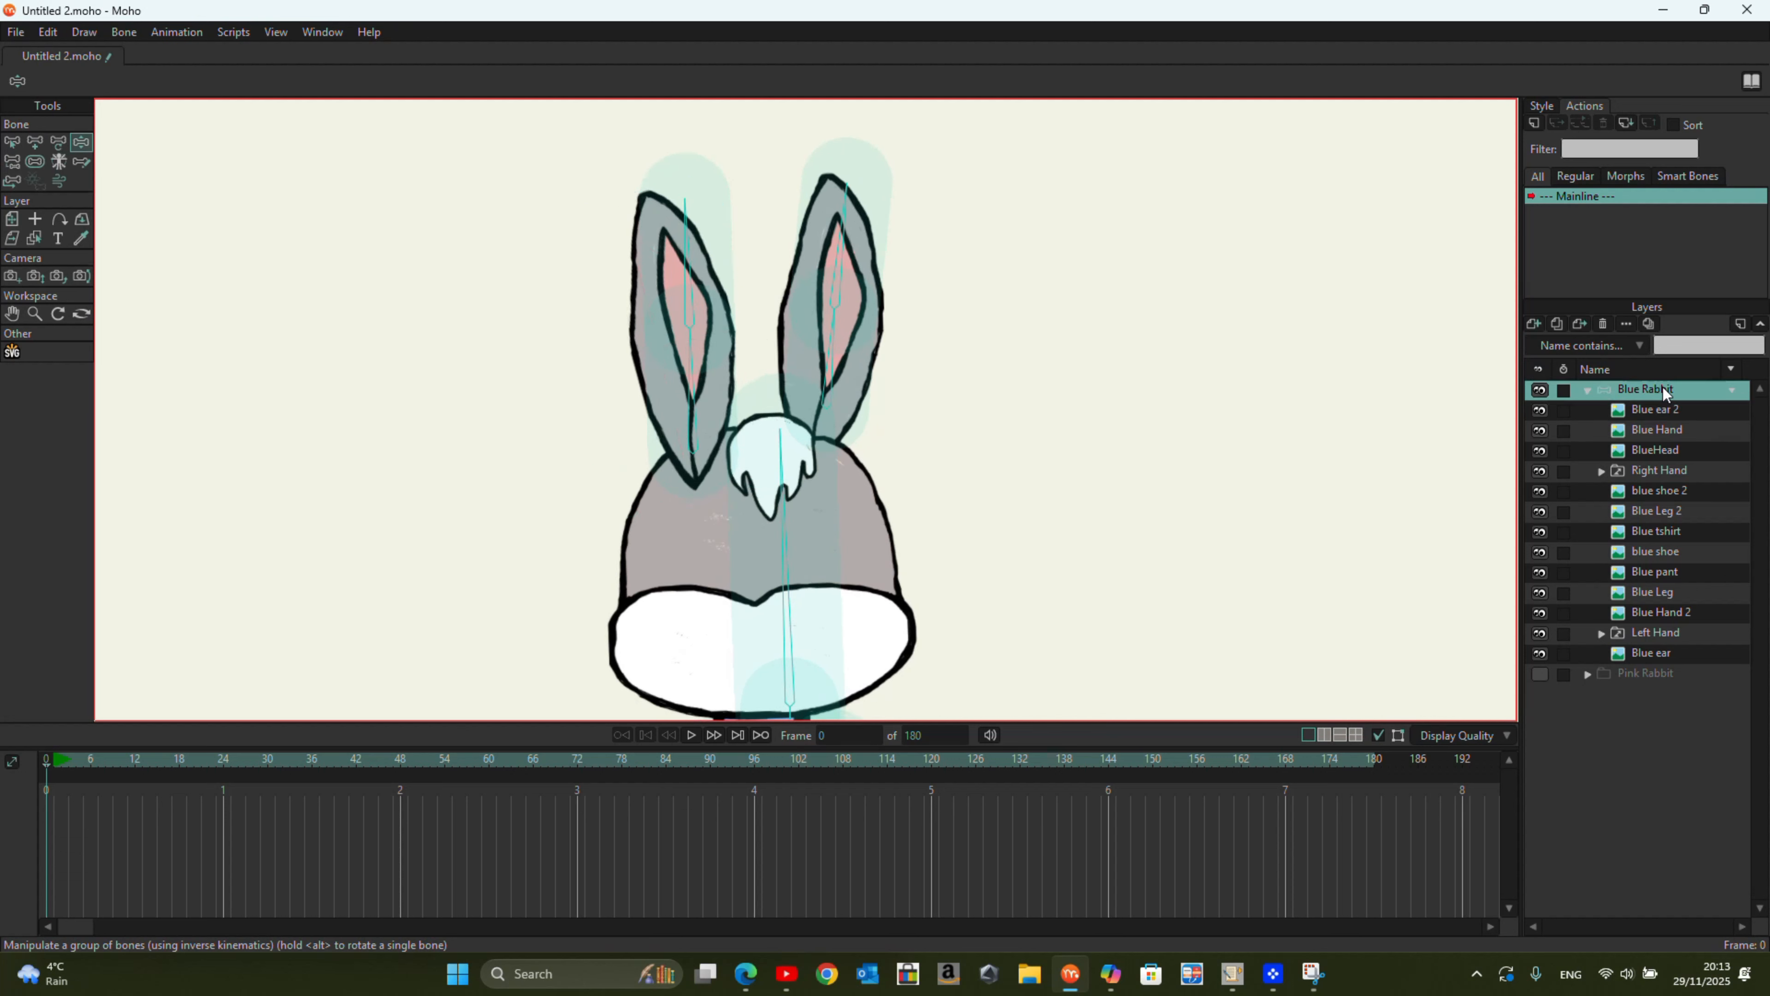
left_click(12, 142)
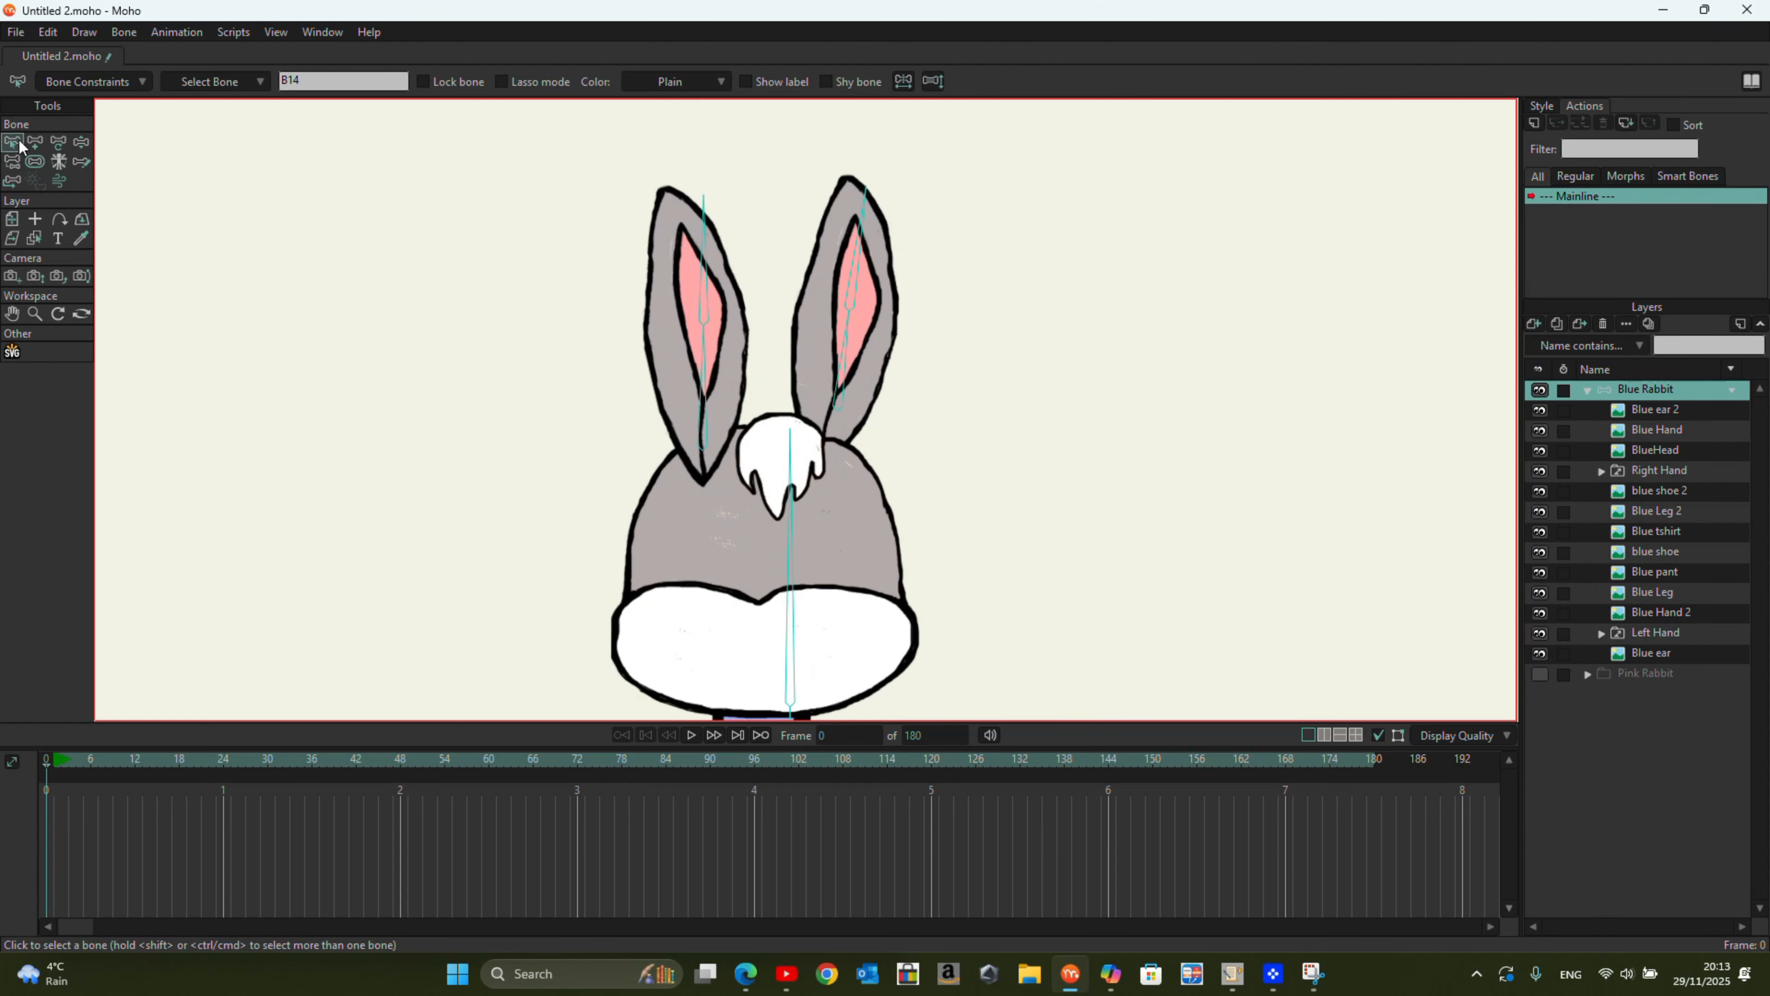
left_click(702, 240)
left_click(702, 344)
left_click_drag(570, 182, 678, 236)
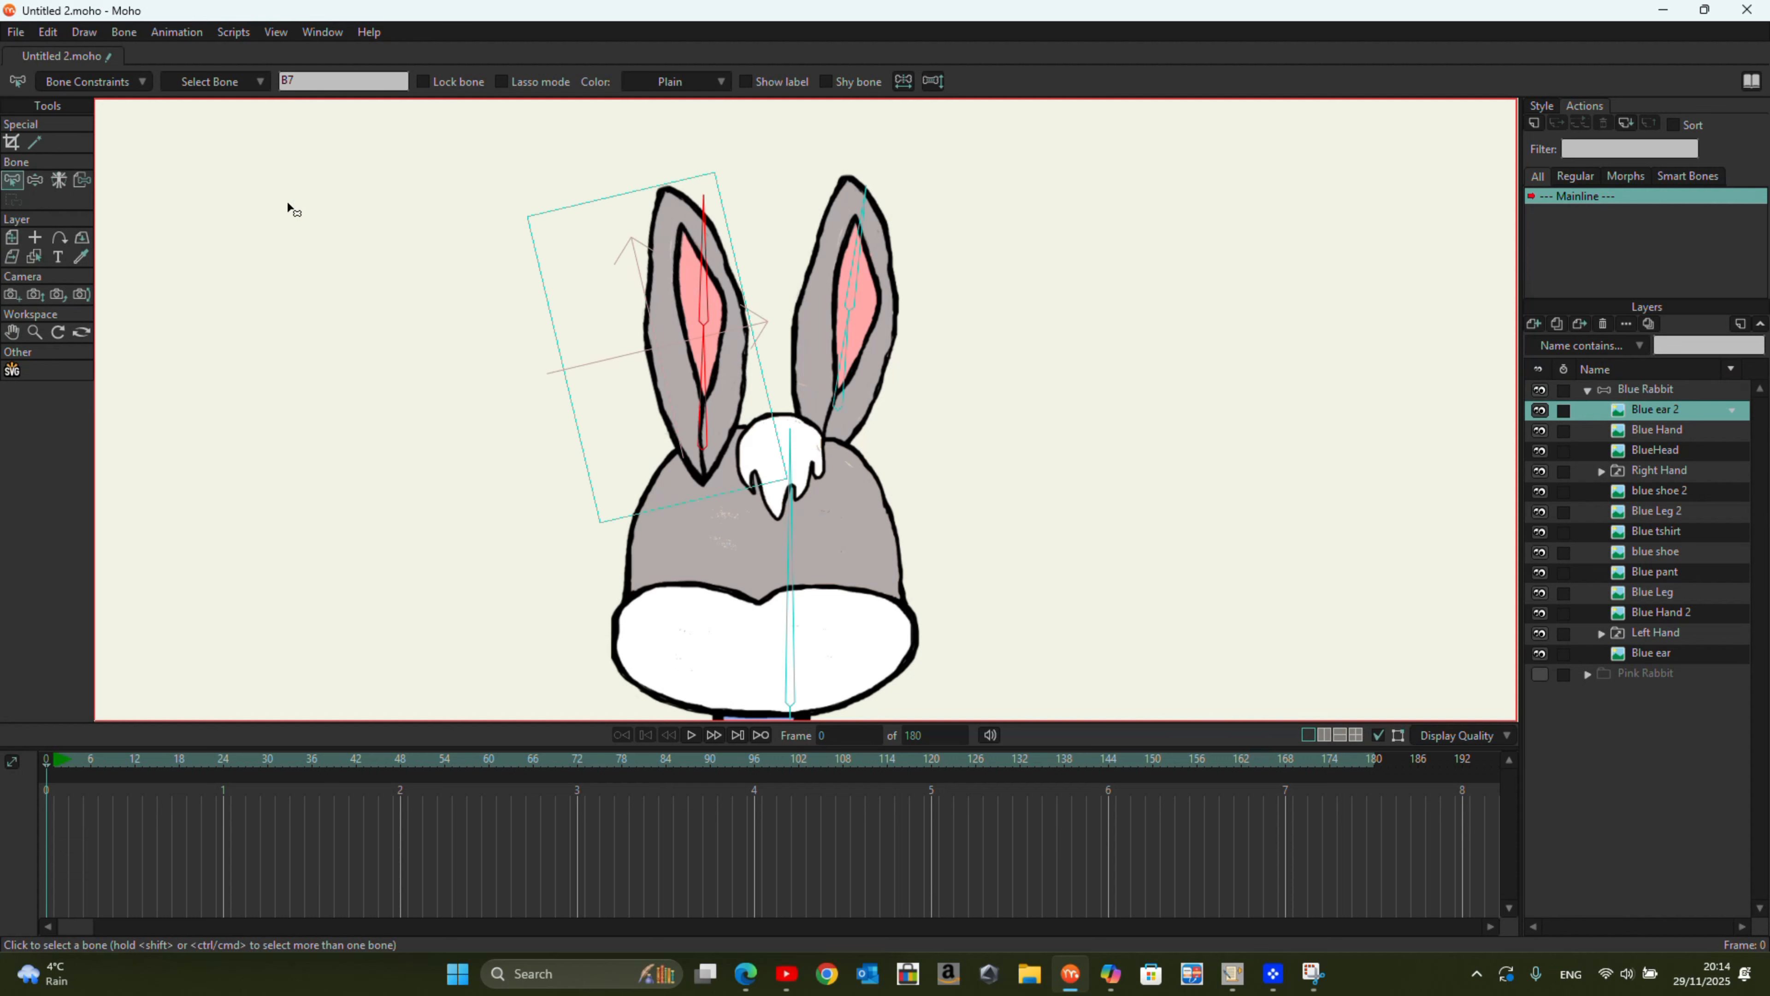
left_click(123, 33)
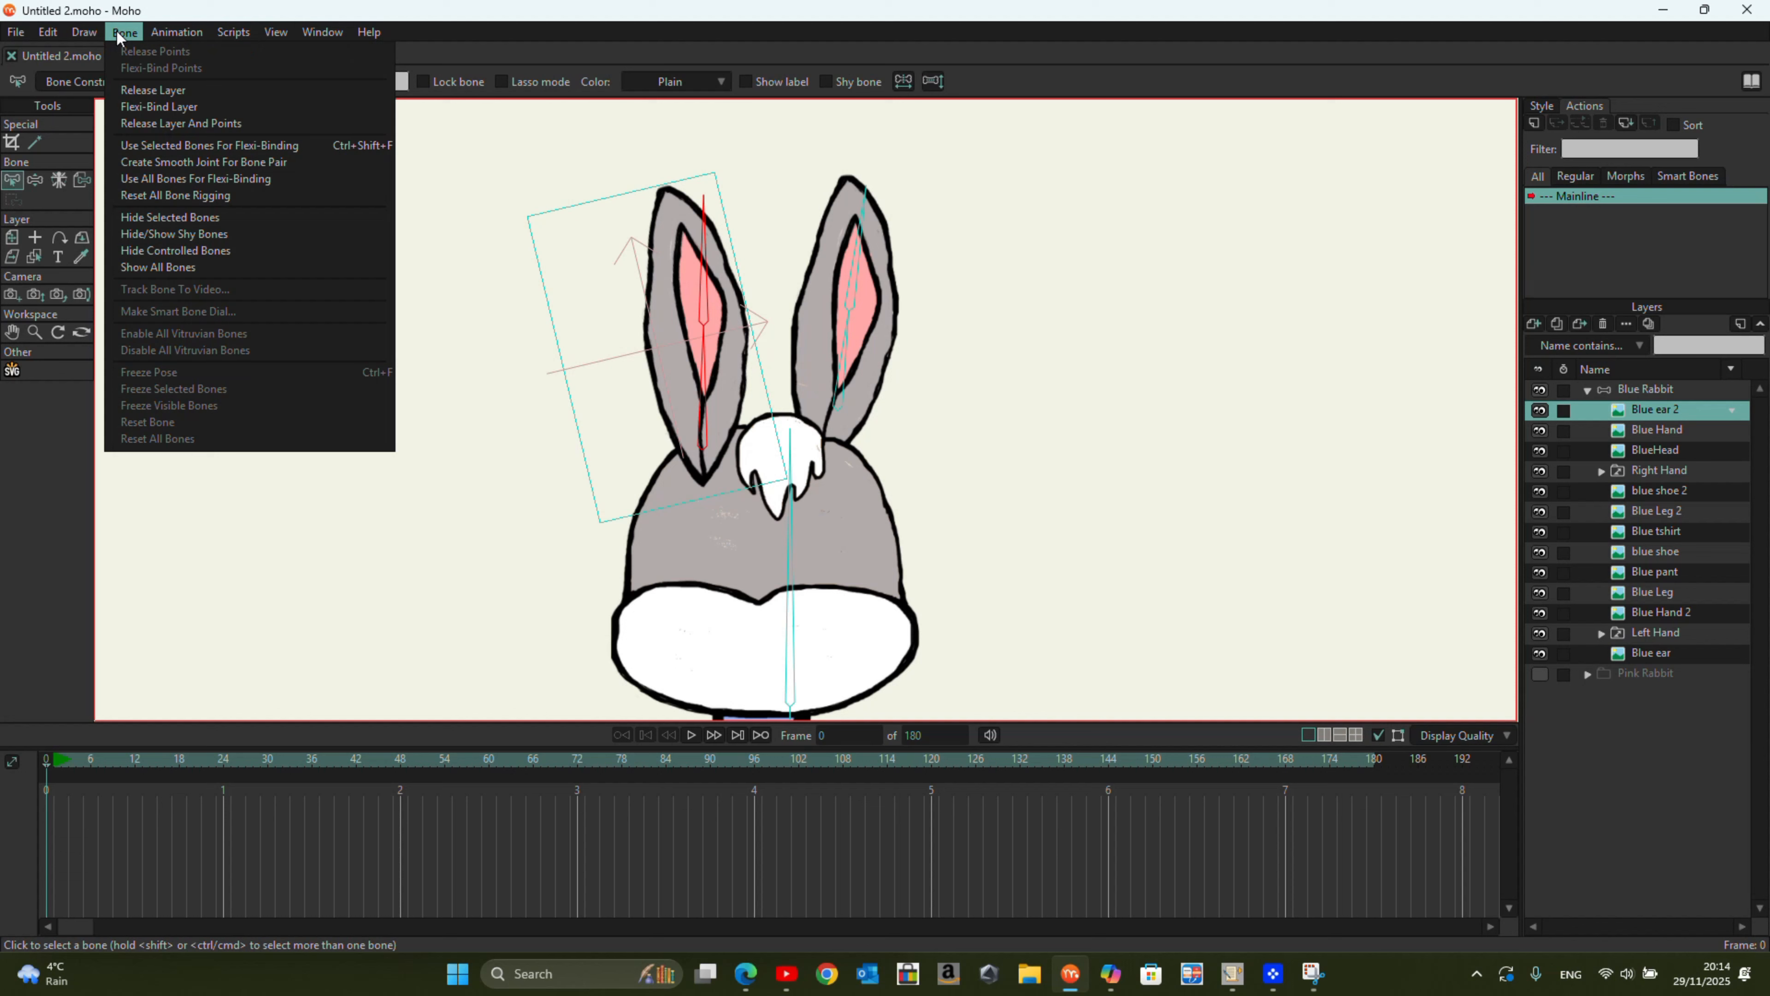
left_click(225, 166)
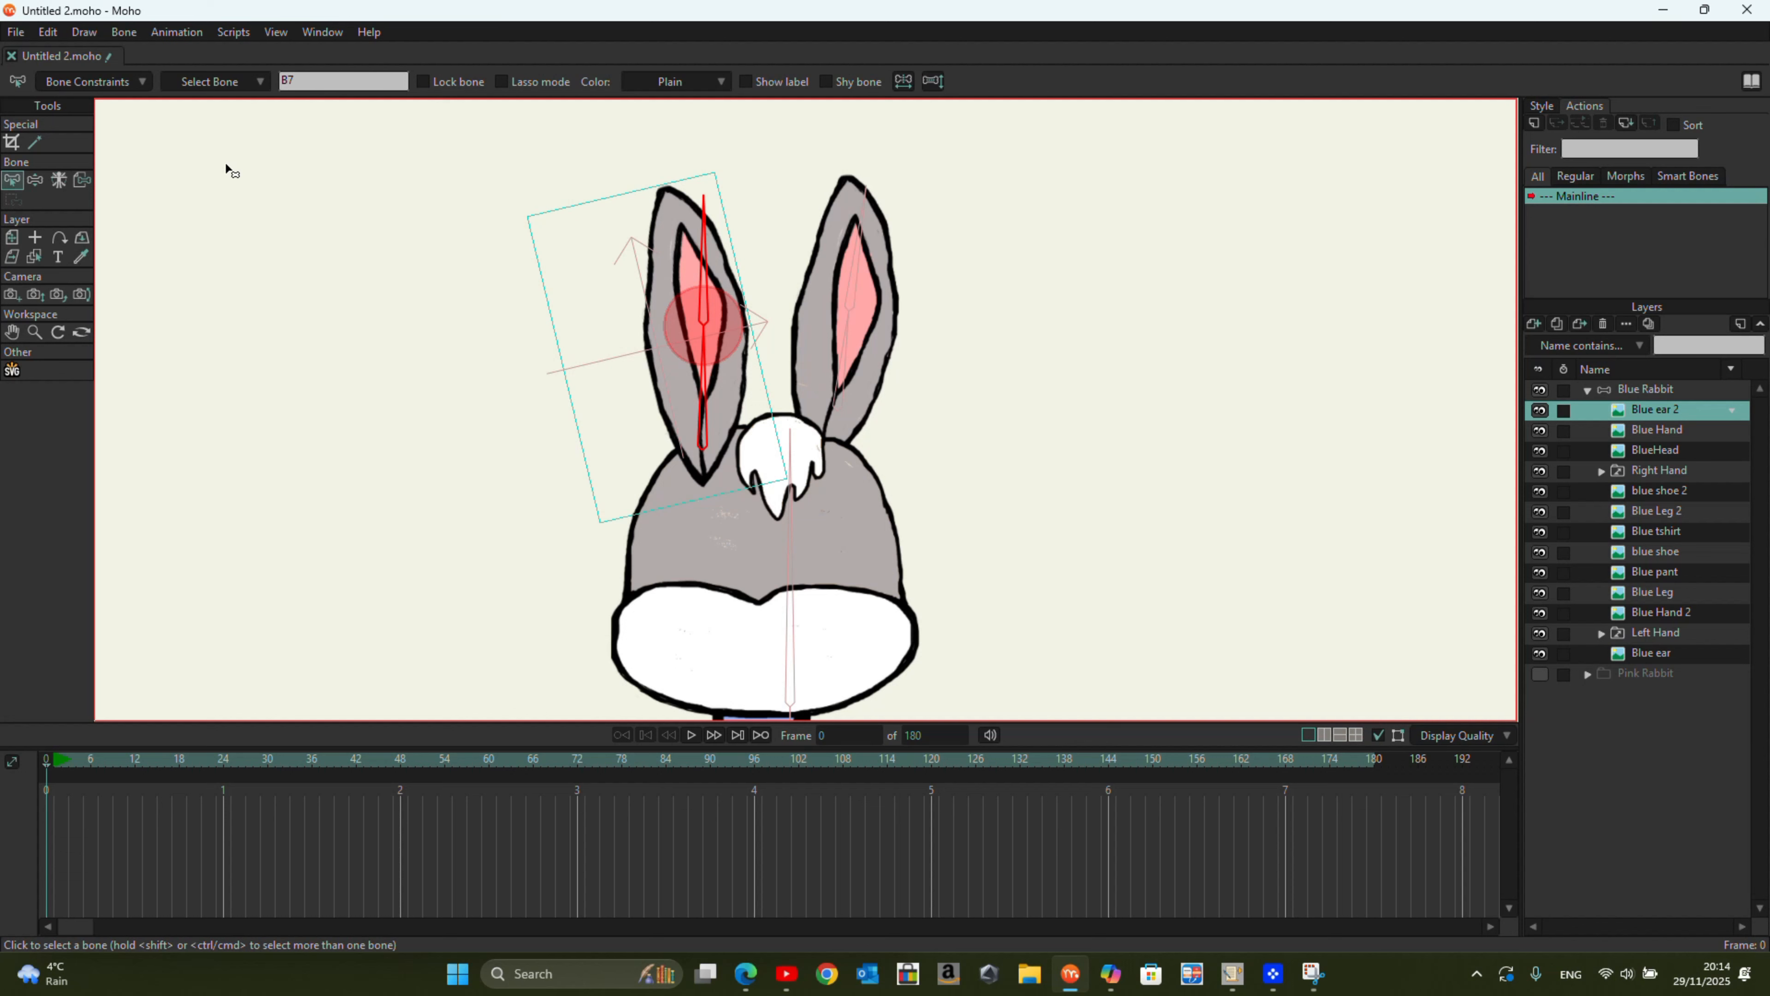
Step: Select the bones of the other ear in the Blue Rabbit bone layer
left_click(1548, 392)
left_click(921, 180)
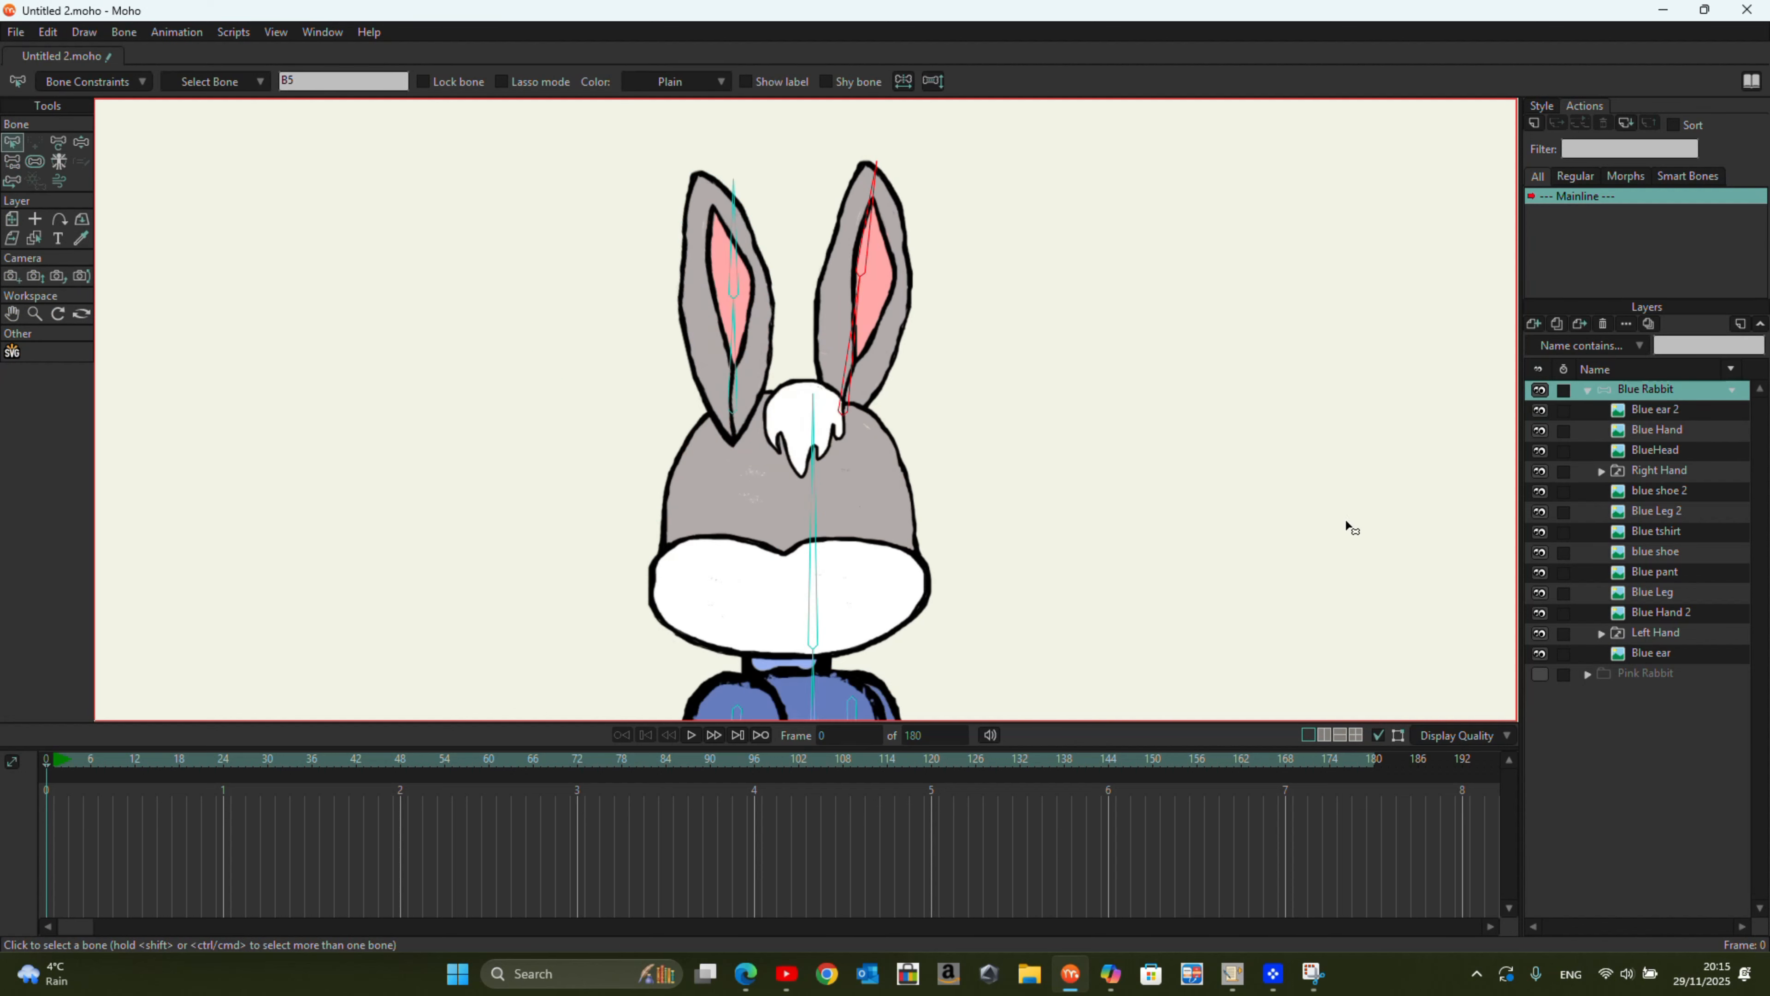